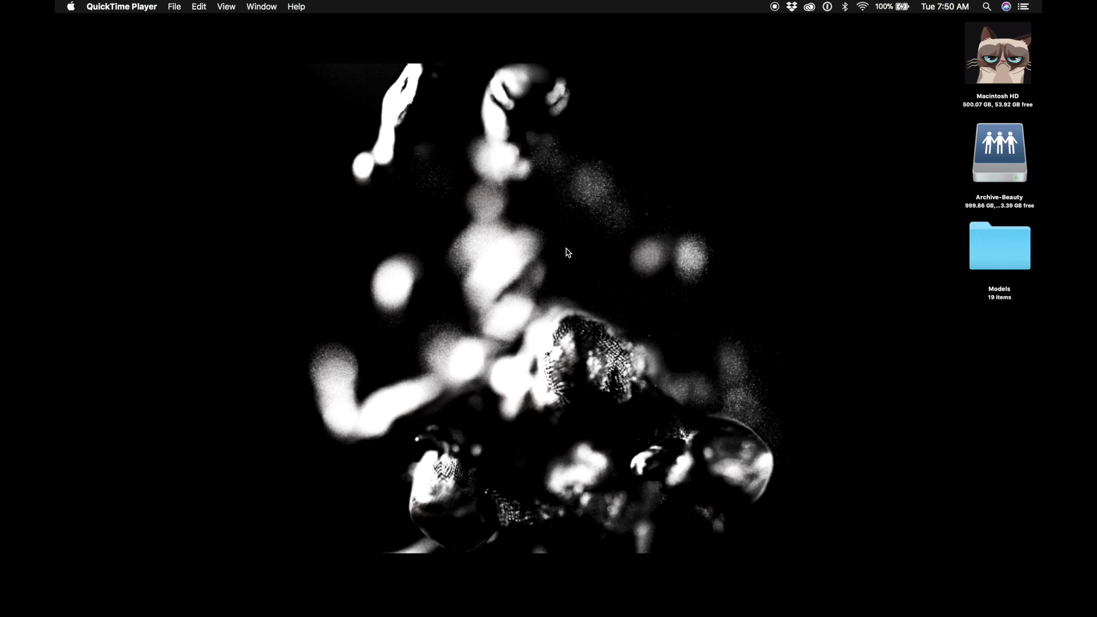
# - From Launchpad, launch Adobe Dimension CC and create a new untitled project
pyautogui.press('F4')
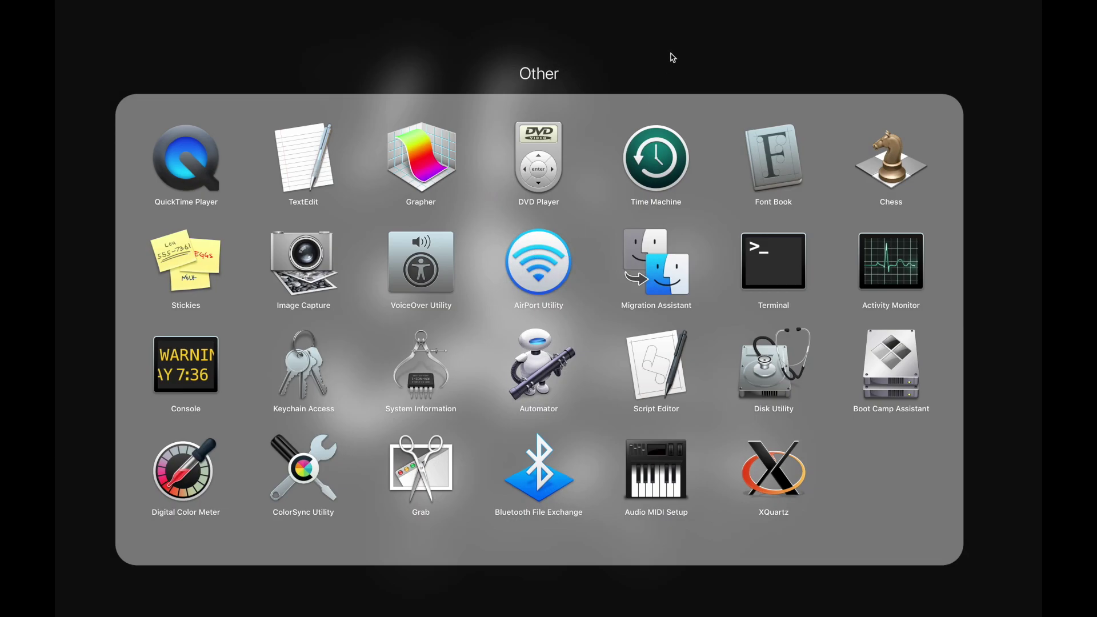
pyautogui.click(669, 53)
pyautogui.hscroll(3, 549, 55)
pyautogui.click(428, 55)
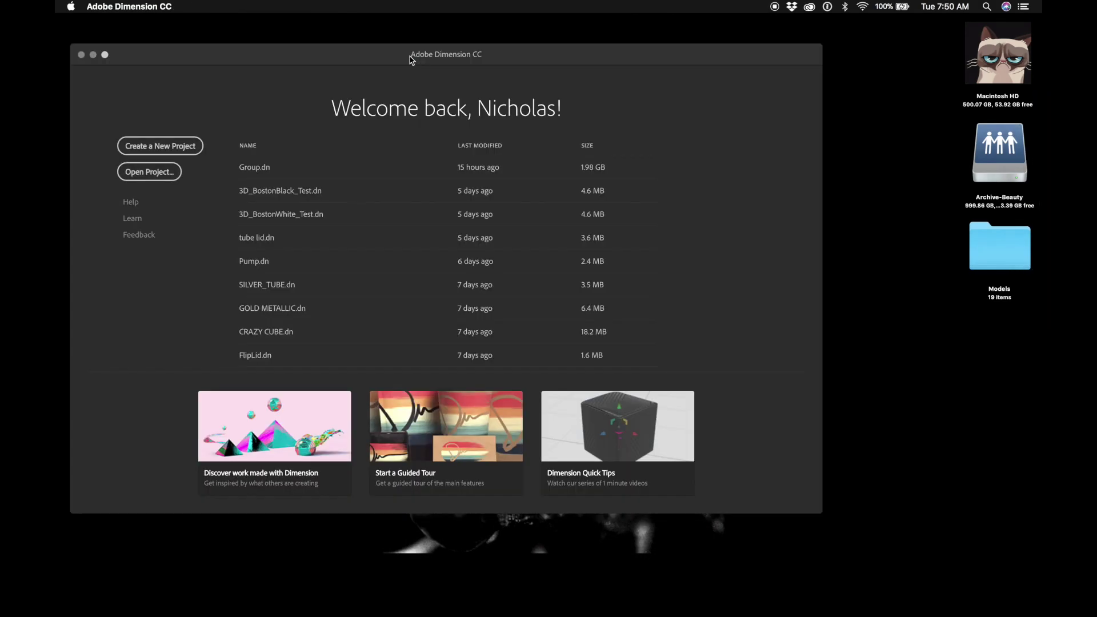
pyautogui.click(175, 144)
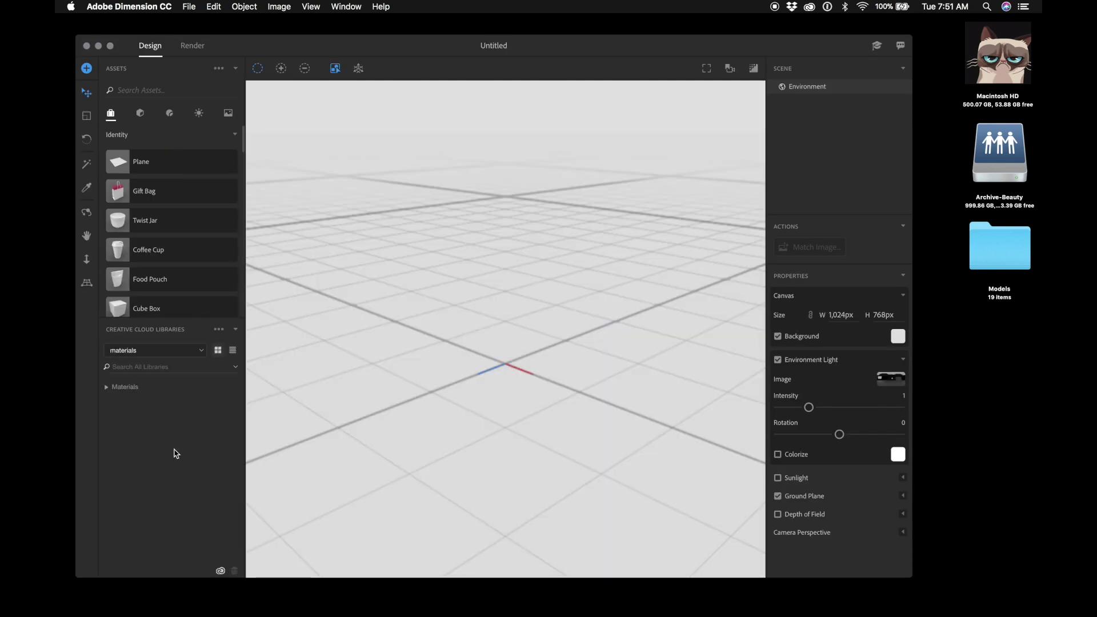
# - Expand the Materials library folder, browse the built-in materials, then return to the Models list
pyautogui.click(108, 388)
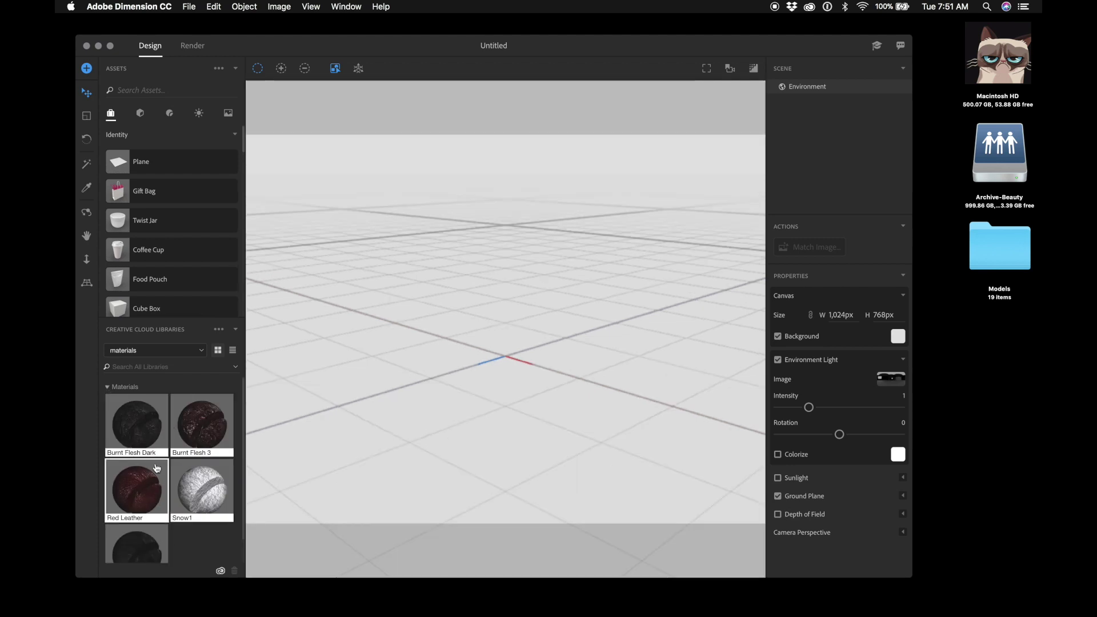
pyautogui.click(170, 113)
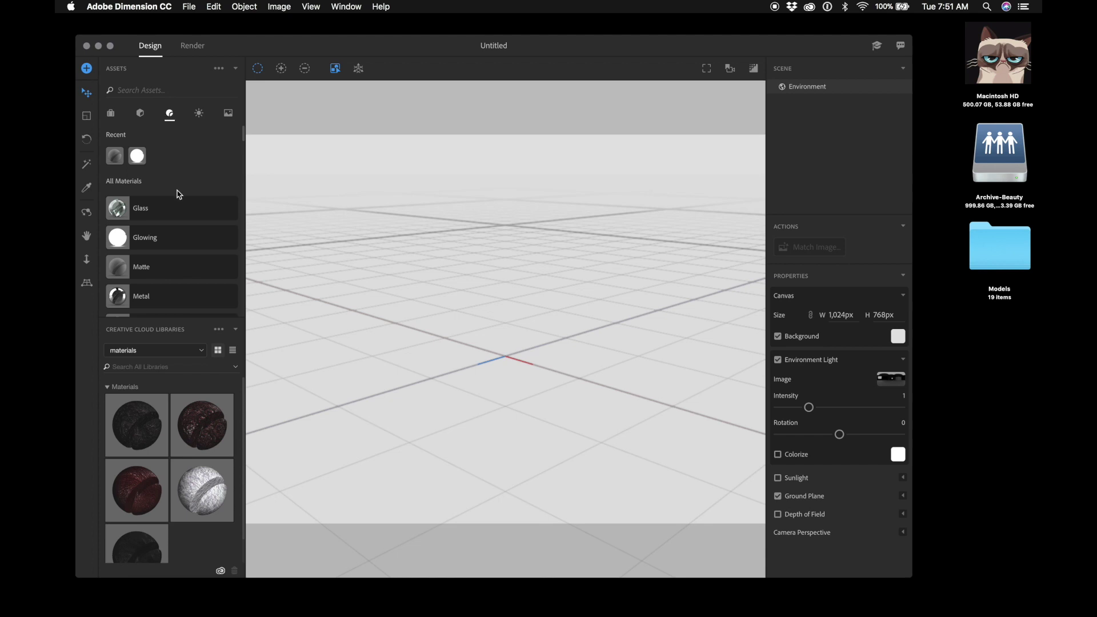
pyautogui.scroll(-3, 178, 193)
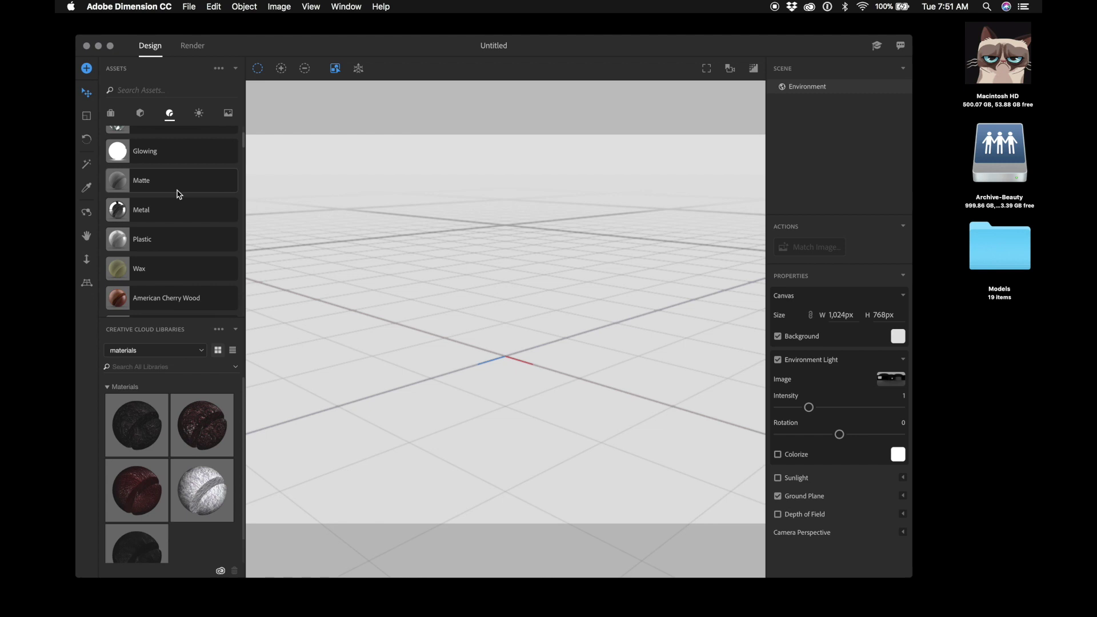
pyautogui.click(140, 112)
pyautogui.scroll(3, 138, 252)
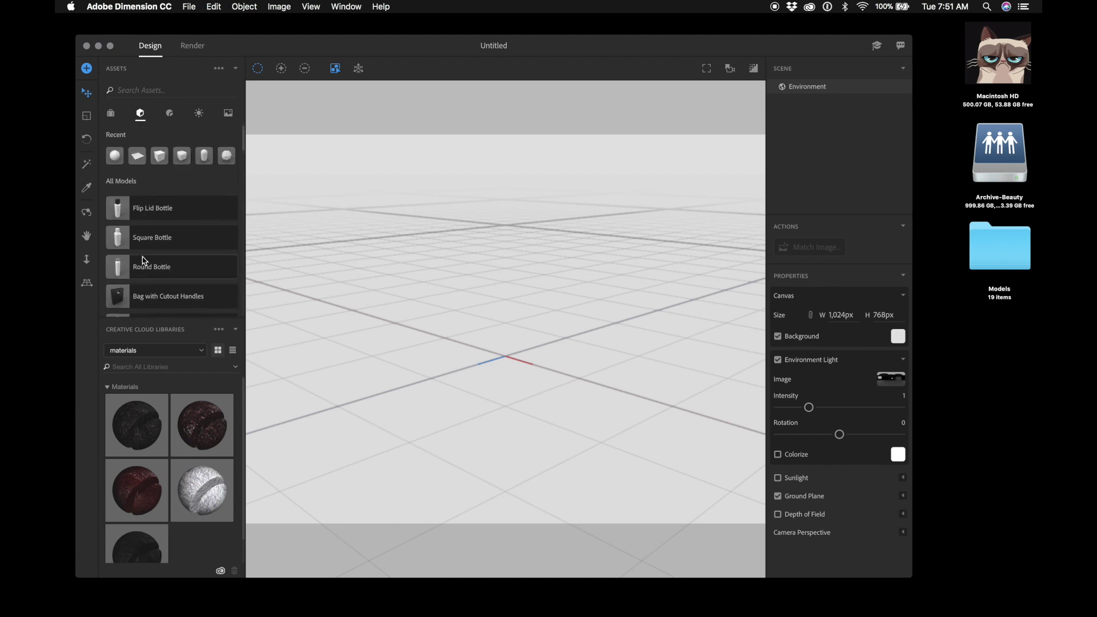
# - Add a sphere, try Burnt Flesh Dark, Burnt Flesh 3, Snow1 and Snake Skin Black, then undo
pyautogui.click(114, 152)
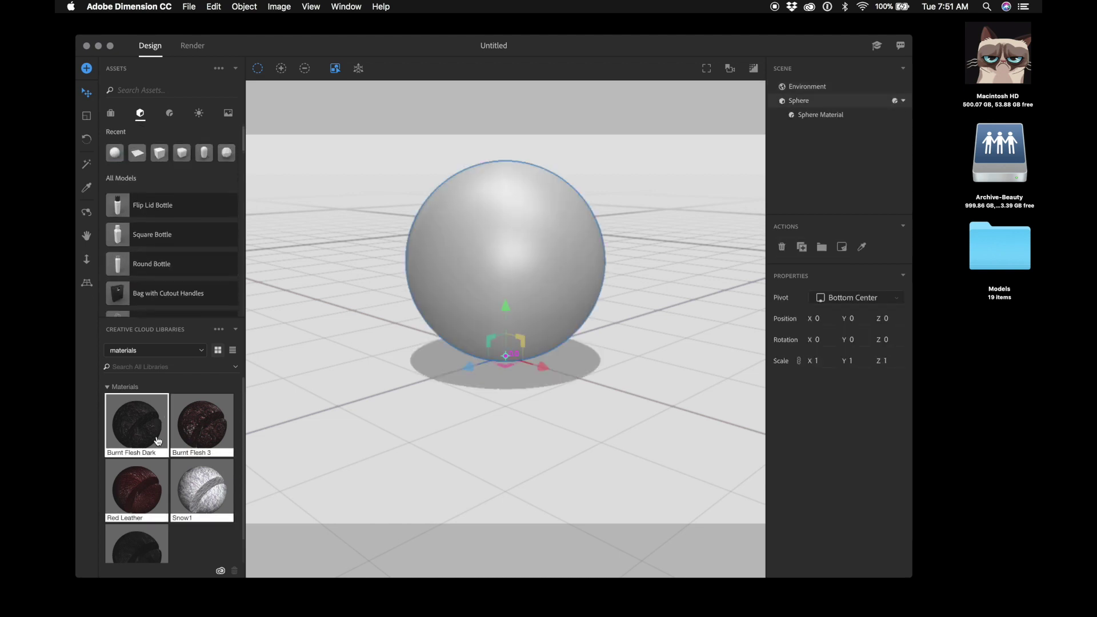
pyautogui.click(157, 439)
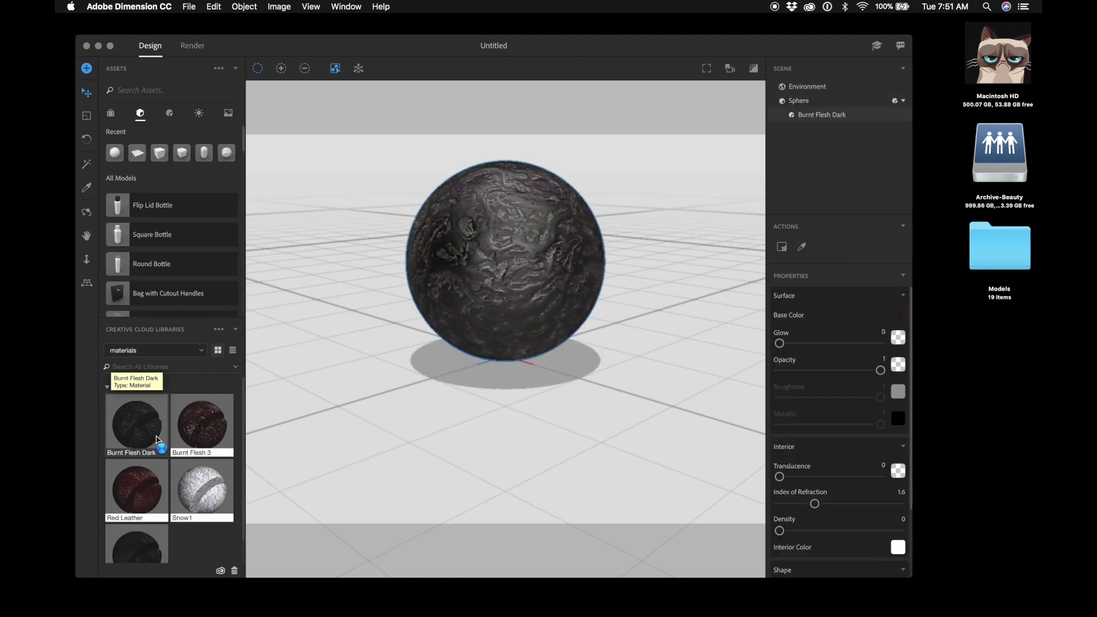
pyautogui.click(228, 423)
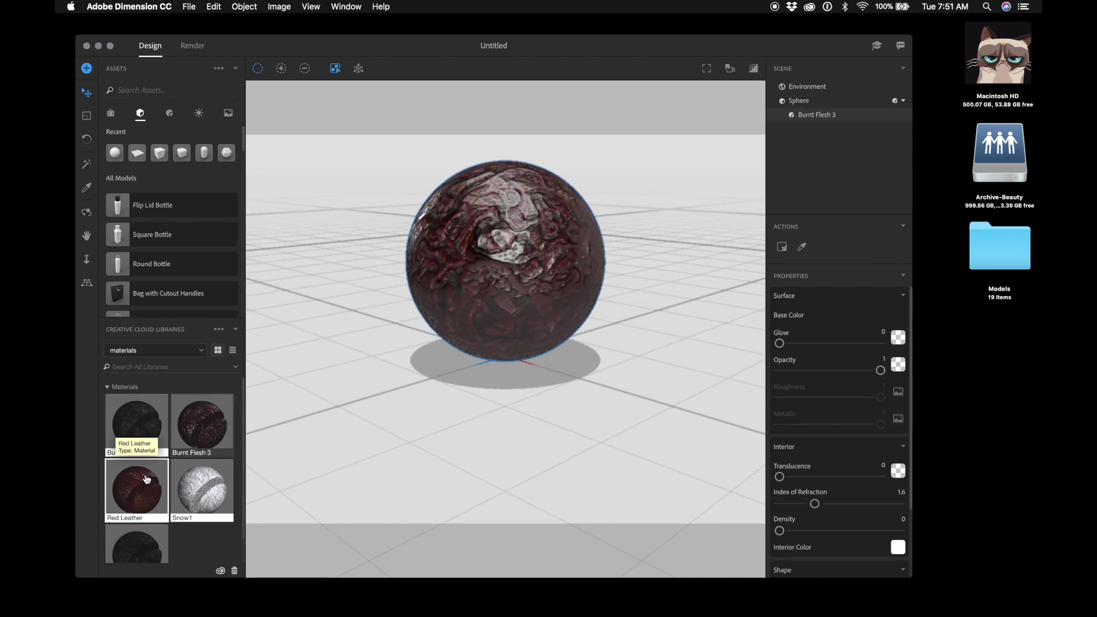
pyautogui.click(204, 483)
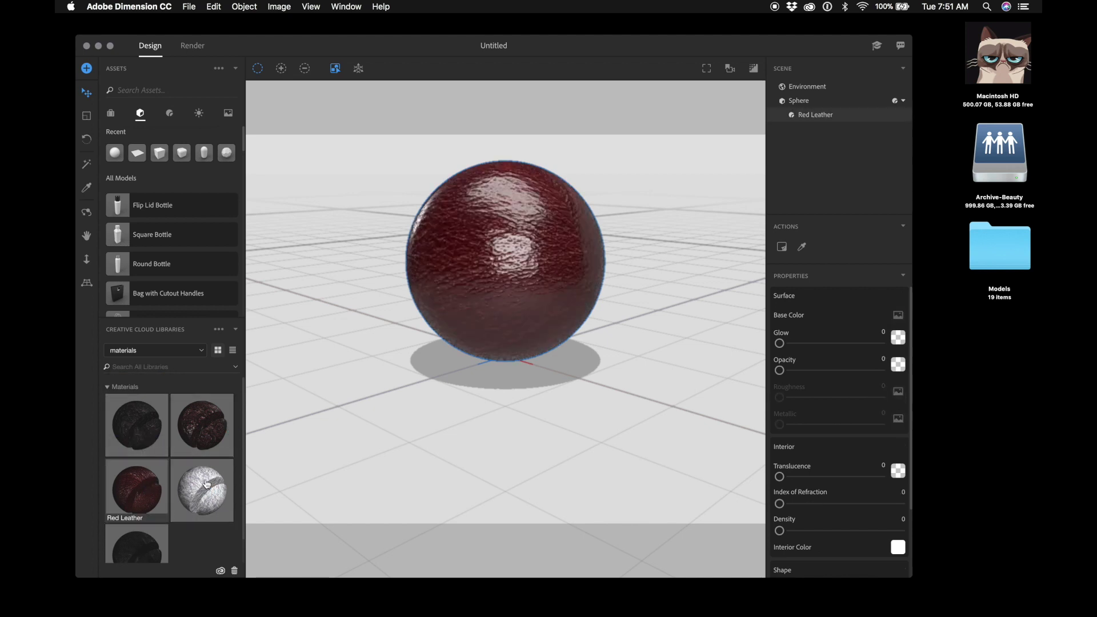
pyautogui.click(139, 542)
pyautogui.click(134, 430)
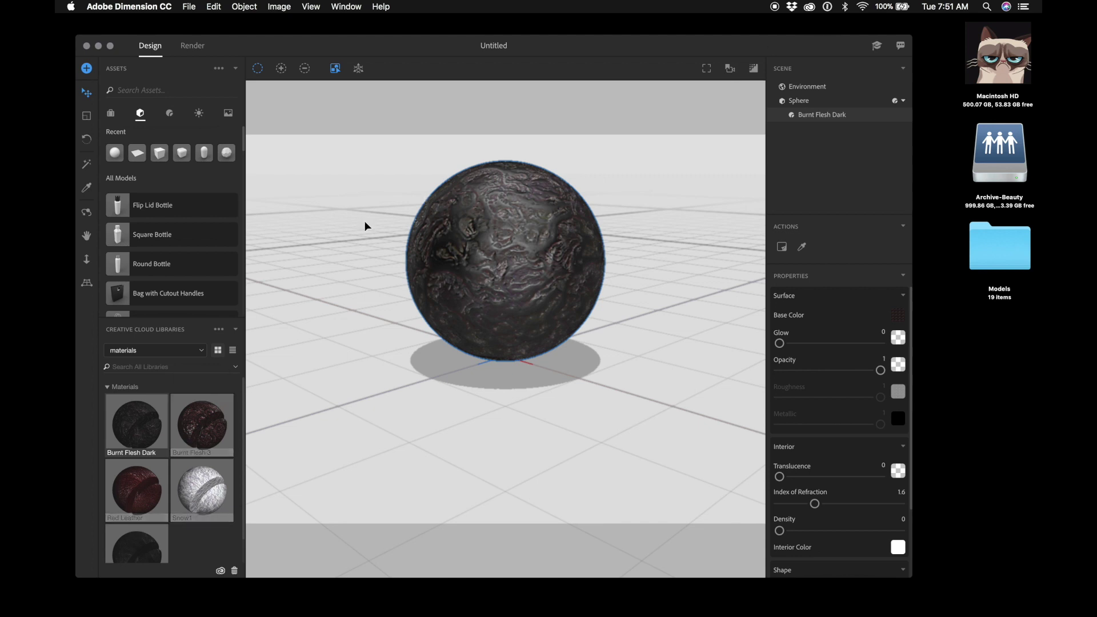
pyautogui.press('super+z')
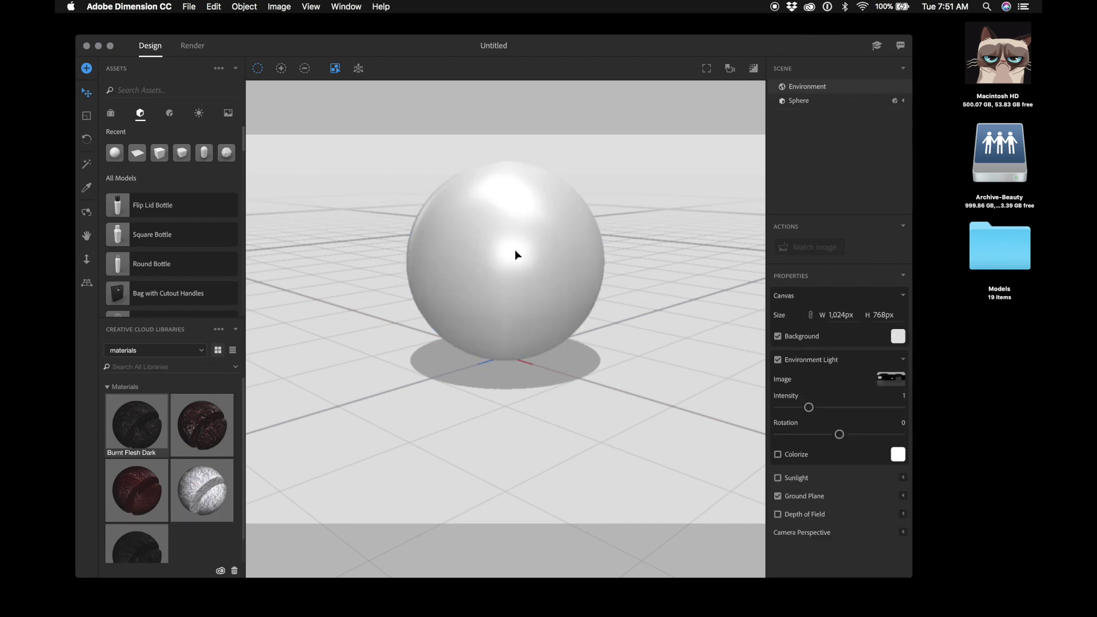
pyautogui.click(515, 250)
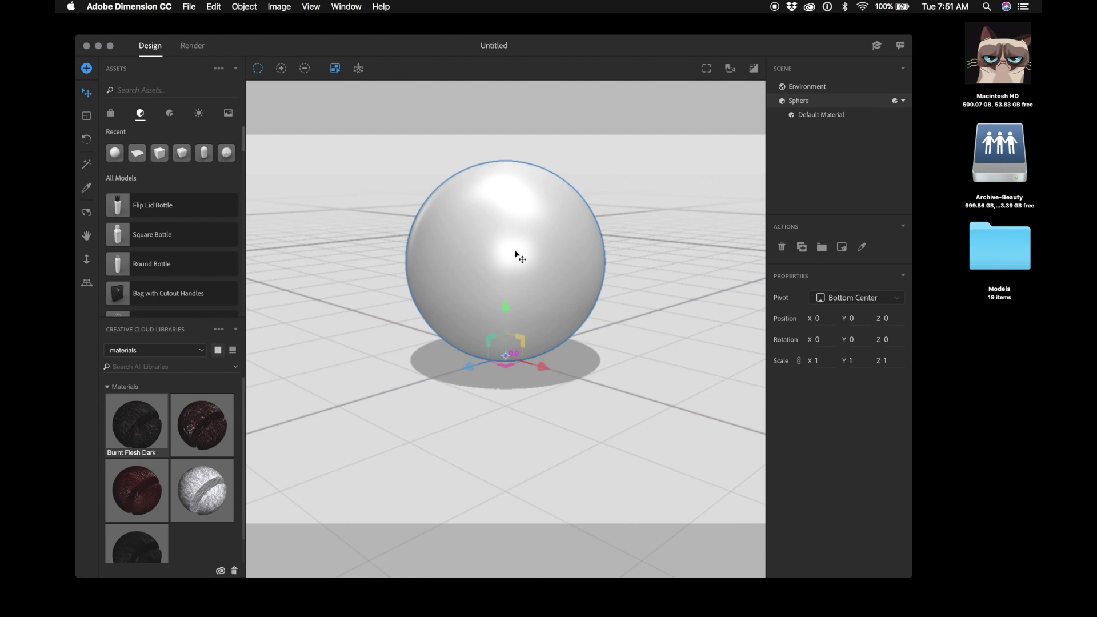
pyautogui.moveTo(1042, 164)
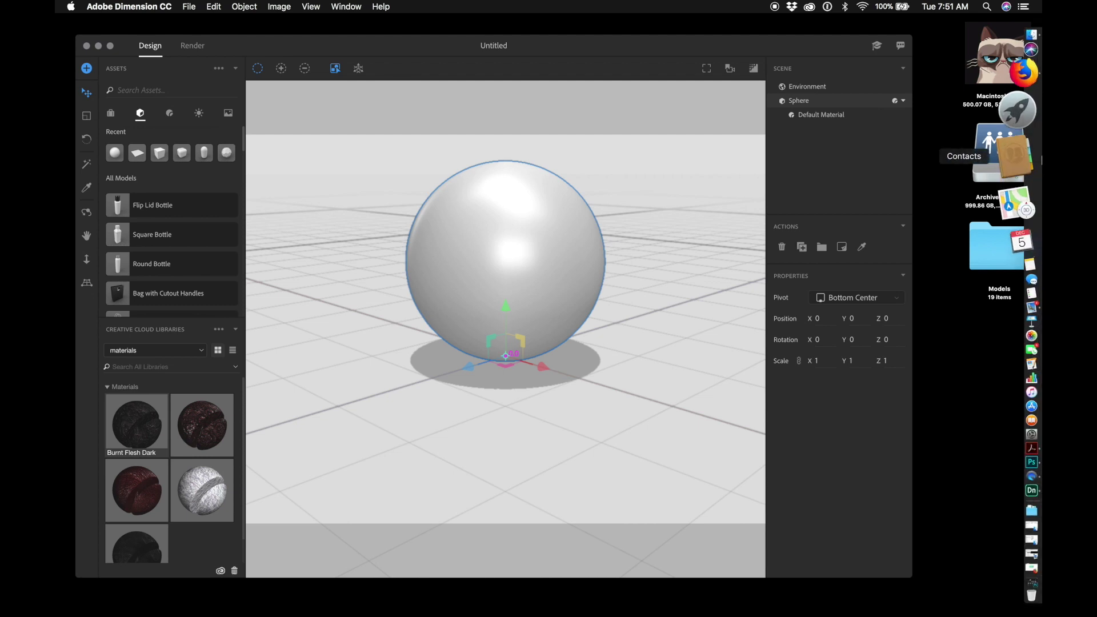
# - In Firefox, search Google Images for 'snake skin' filtered to Large and open the black snakeskin image
pyautogui.click(1041, 133)
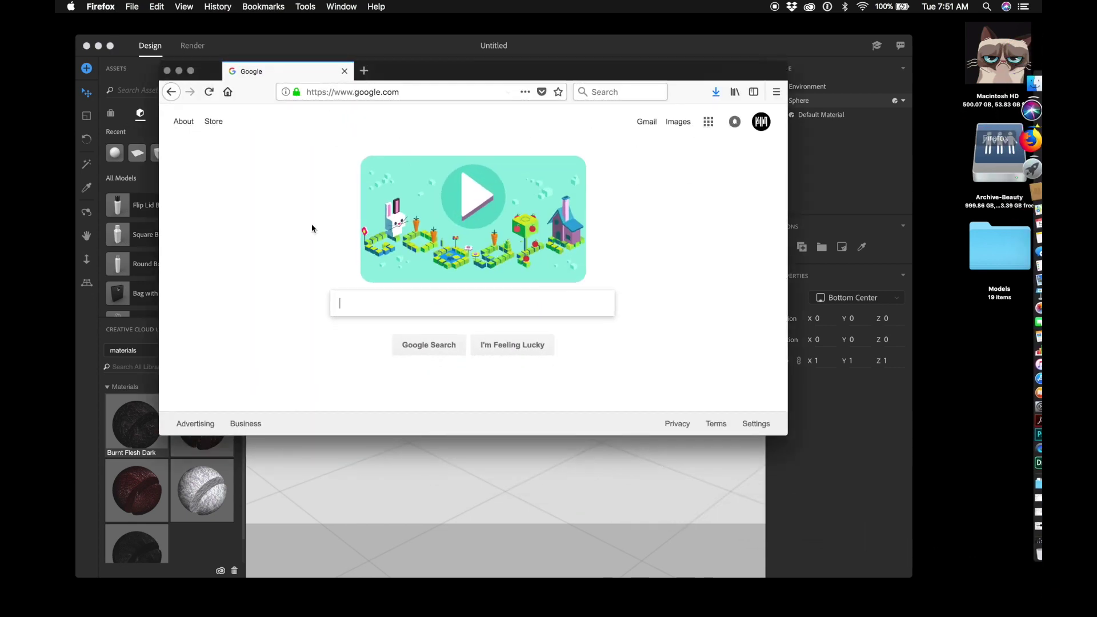
pyautogui.click(431, 296)
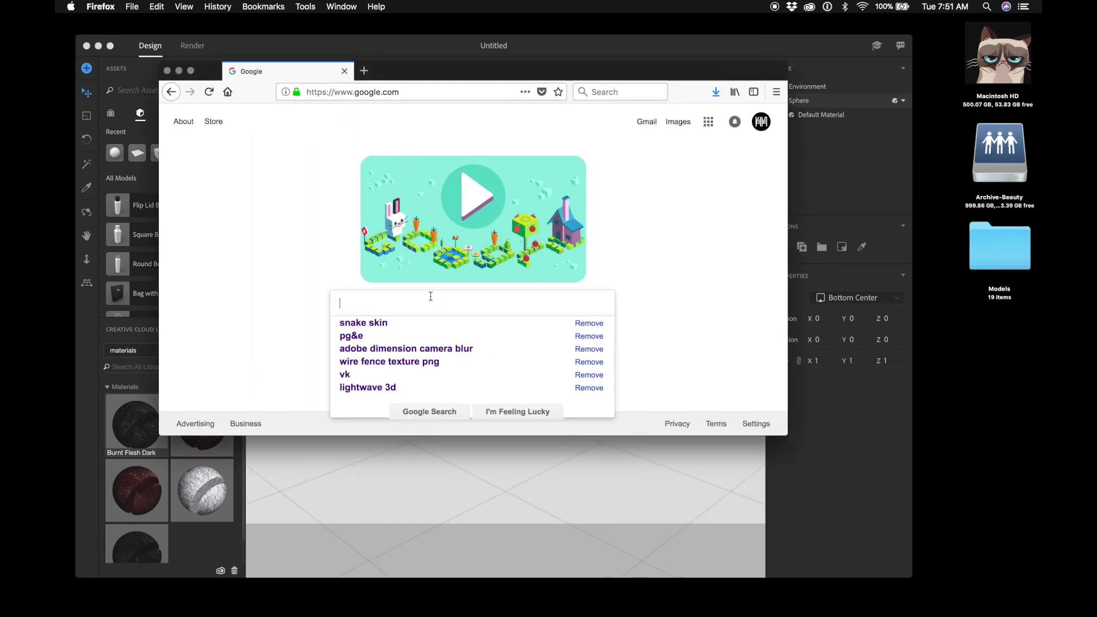
pyautogui.write('snake skin')
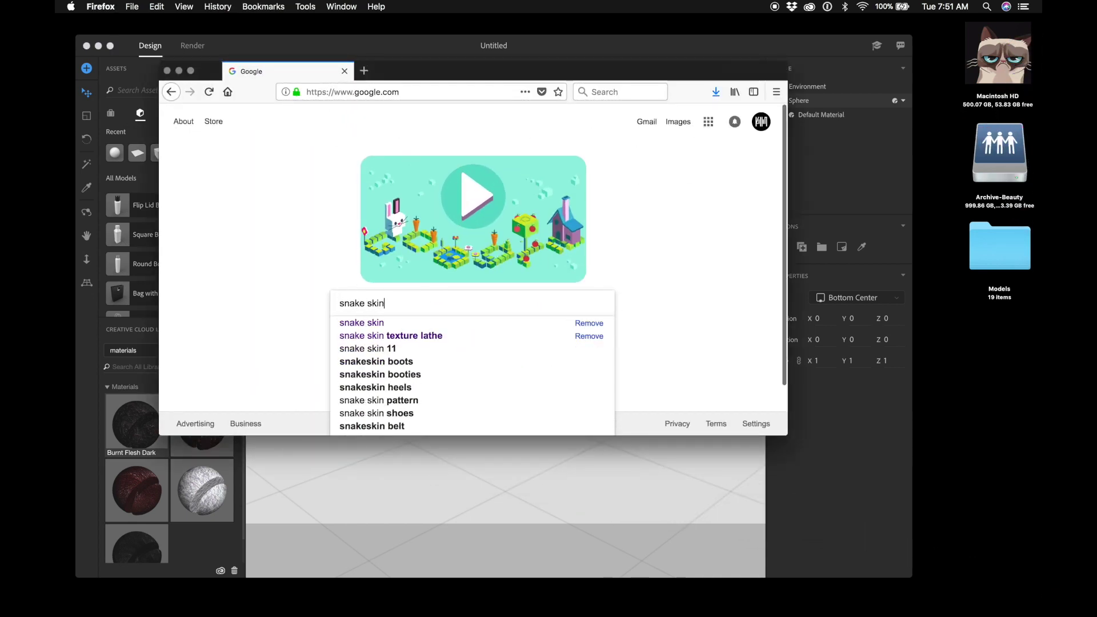
pyautogui.press('Return')
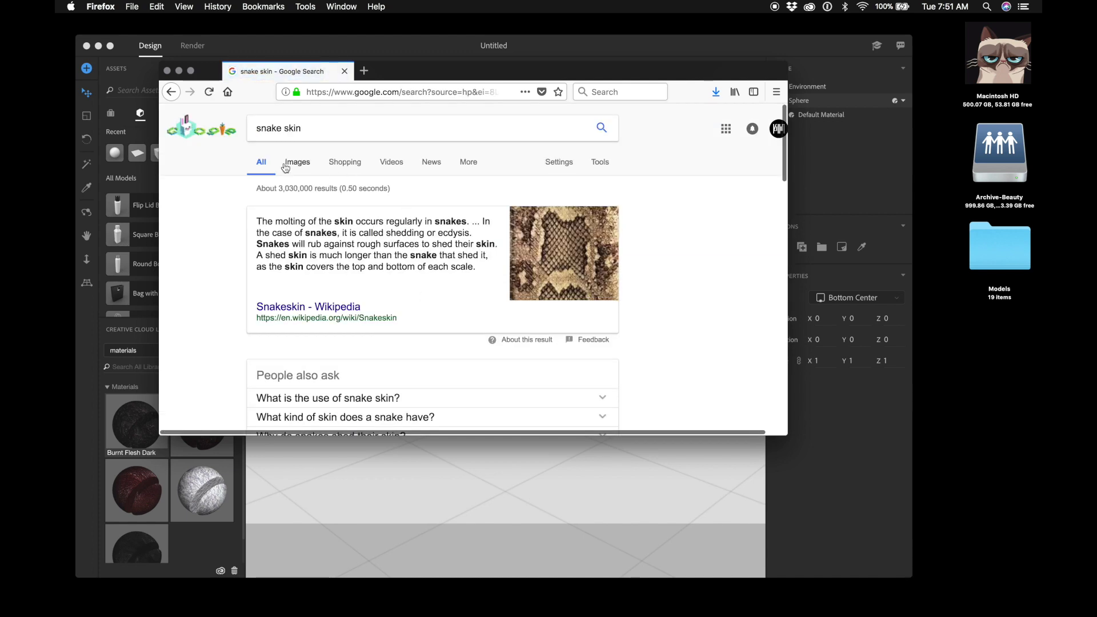
pyautogui.click(292, 164)
pyautogui.click(600, 161)
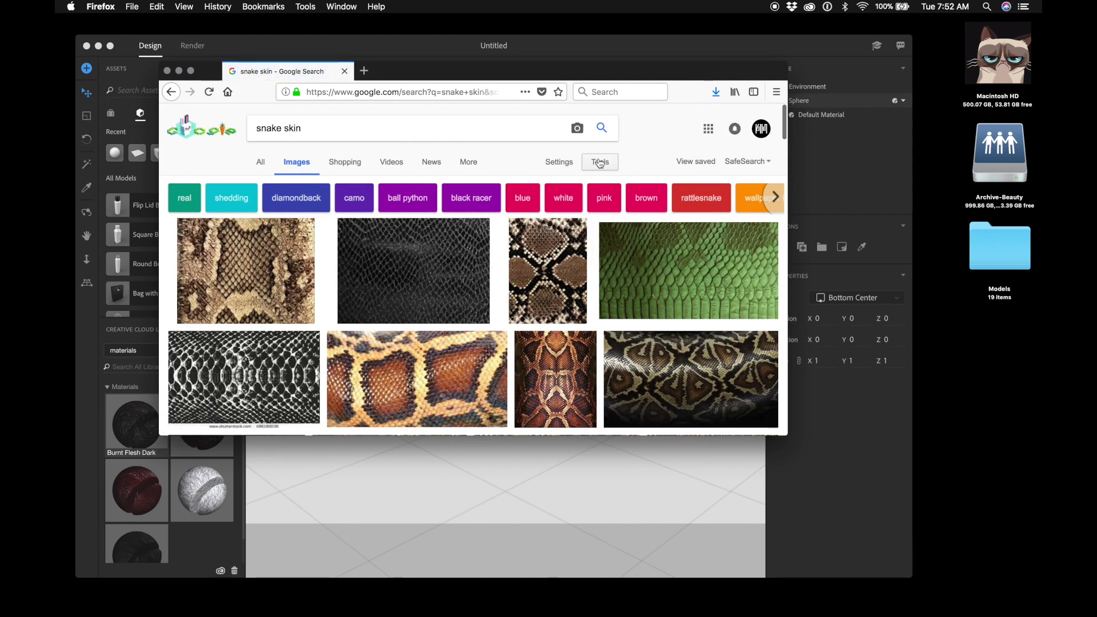
pyautogui.click(285, 184)
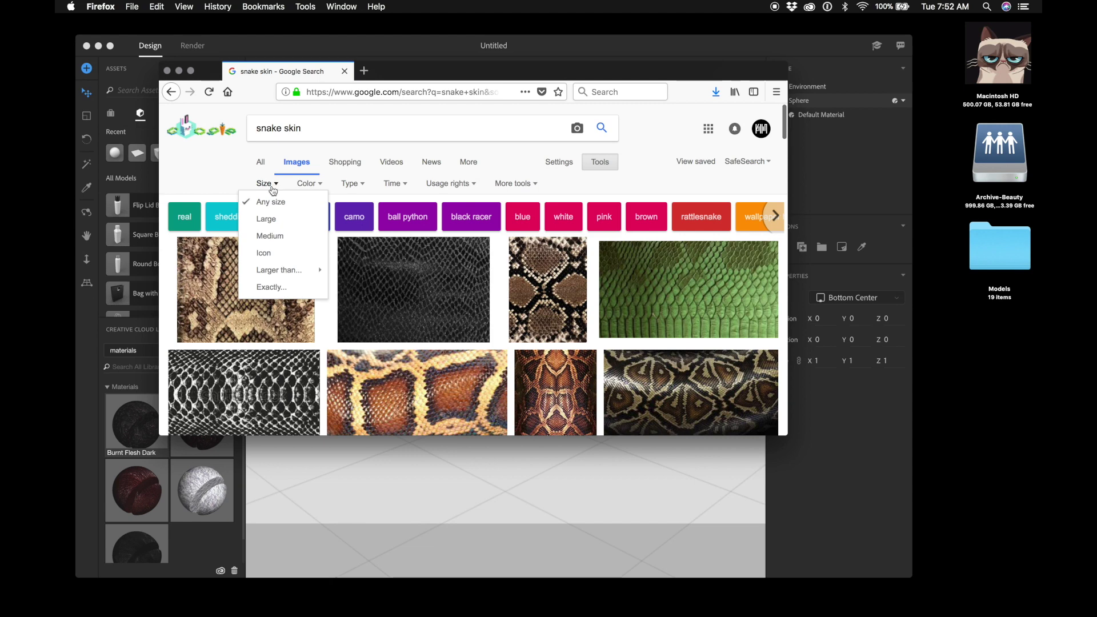
pyautogui.click(261, 218)
pyautogui.click(340, 289)
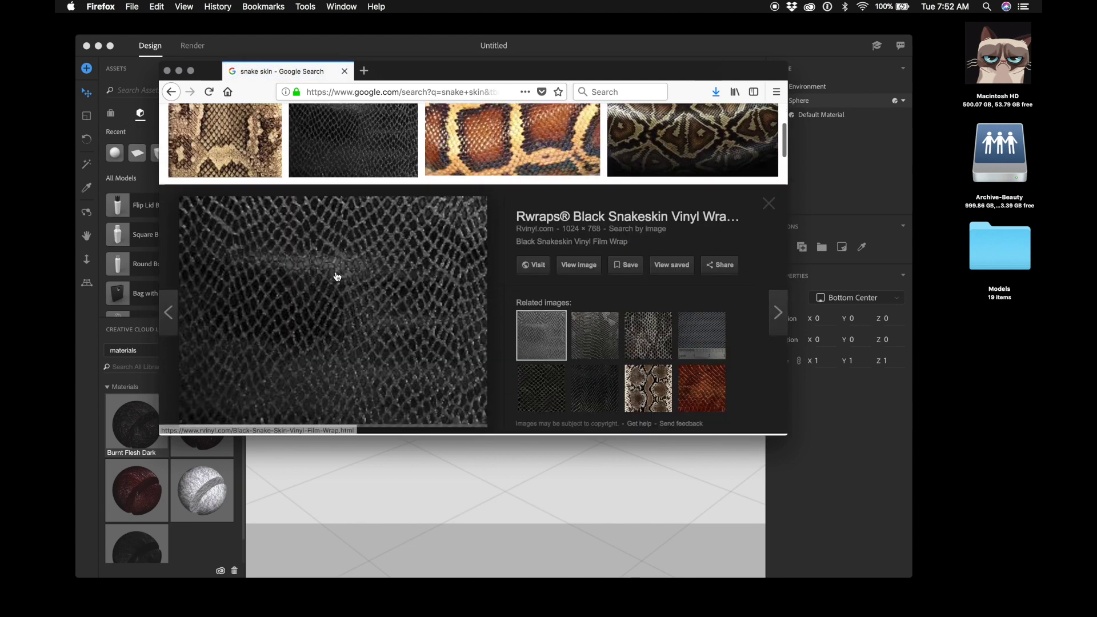
pyautogui.click(573, 252)
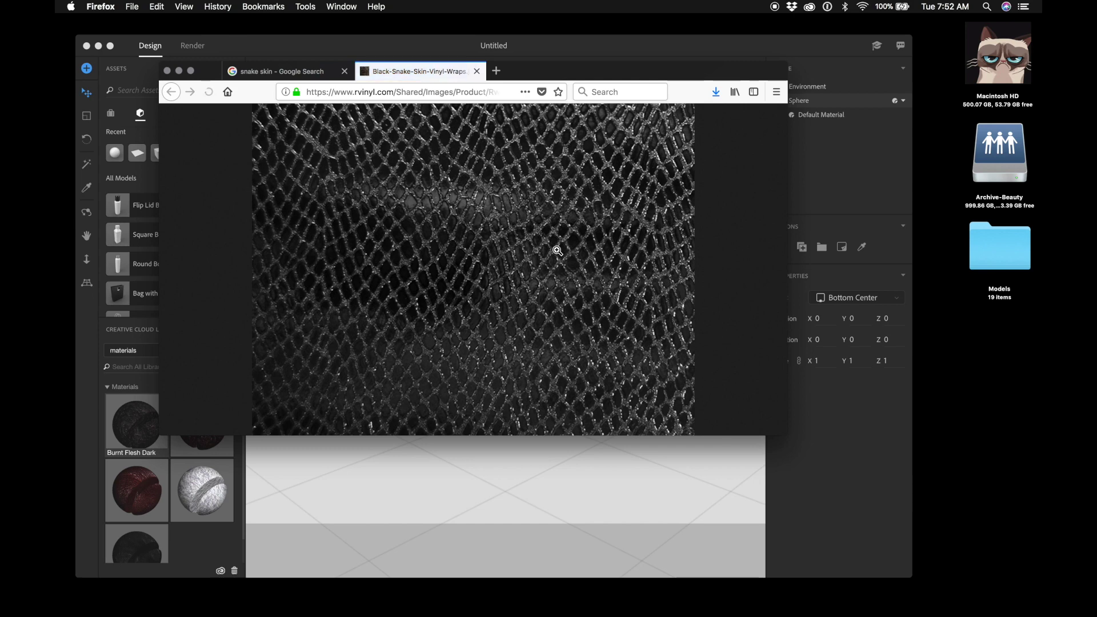
# - Save the image into a new Desktop folder named New skin
pyautogui.rightClick(495, 240)
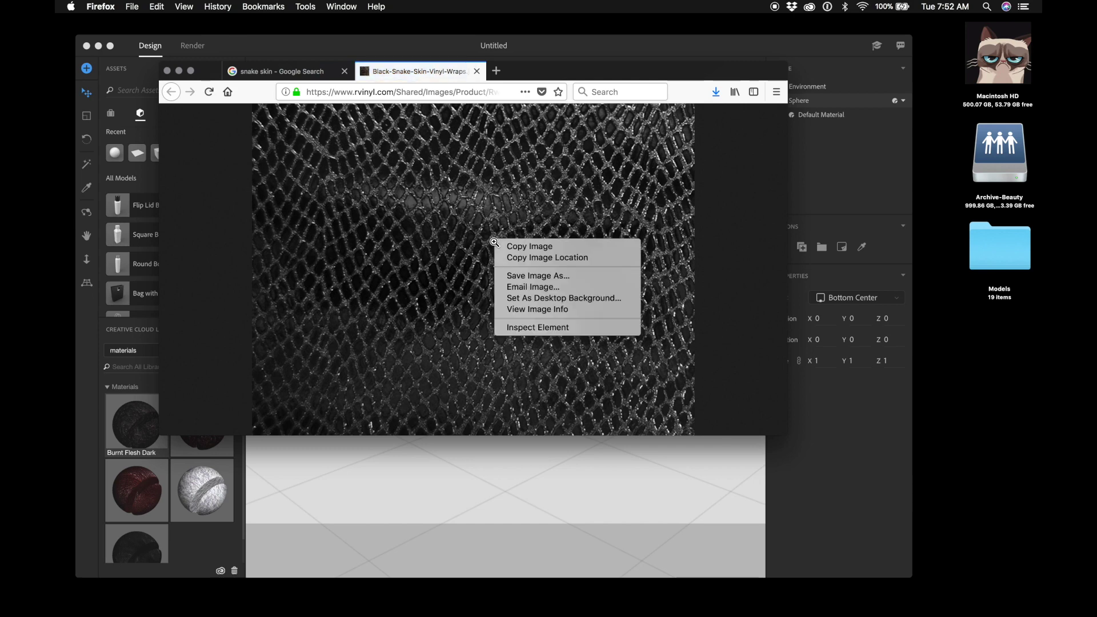
pyautogui.click(525, 275)
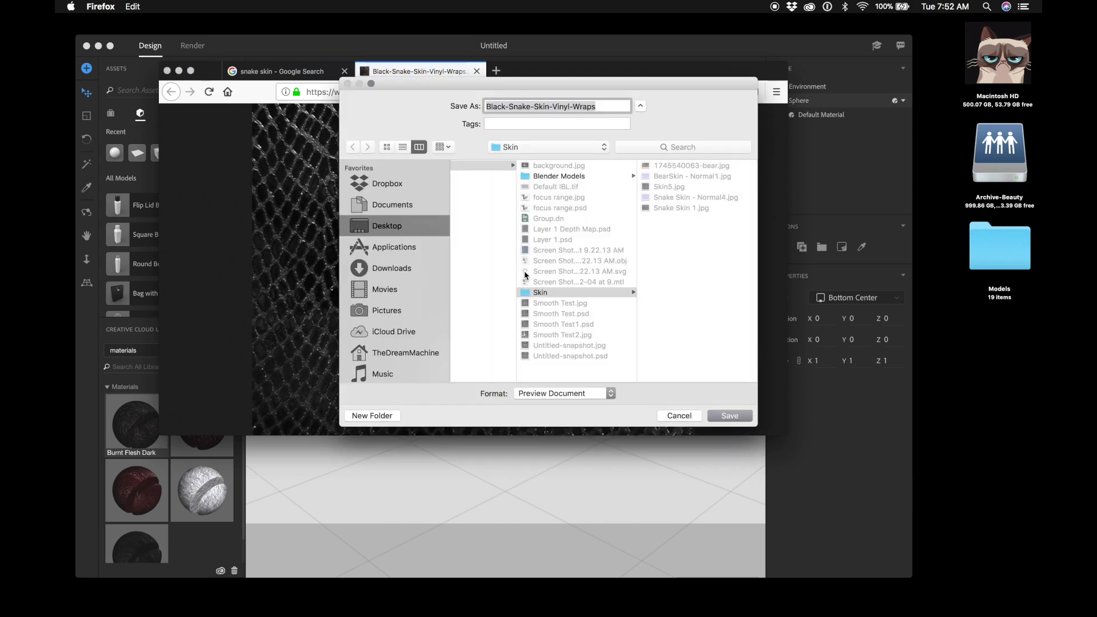
pyautogui.press('shift+super+n')
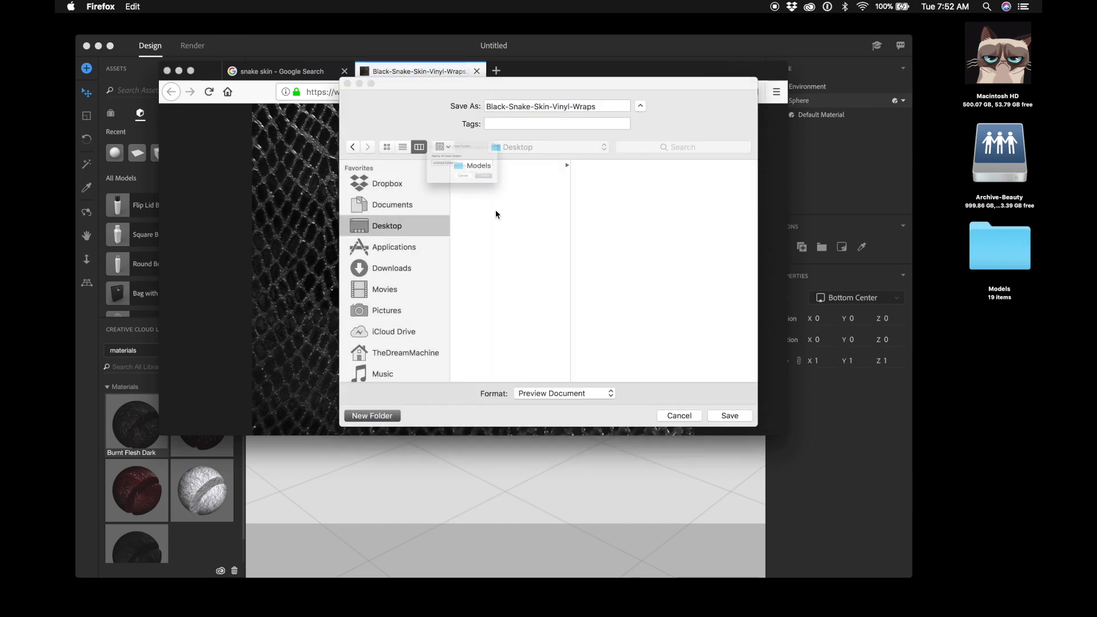
pyautogui.write('New skin')
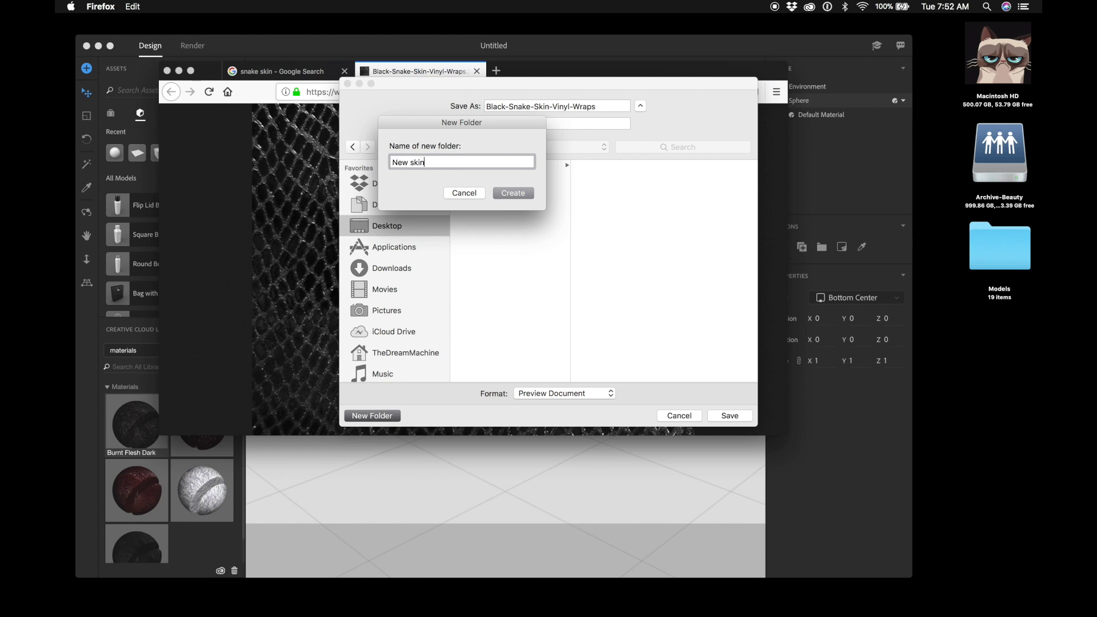
pyautogui.press('Return')
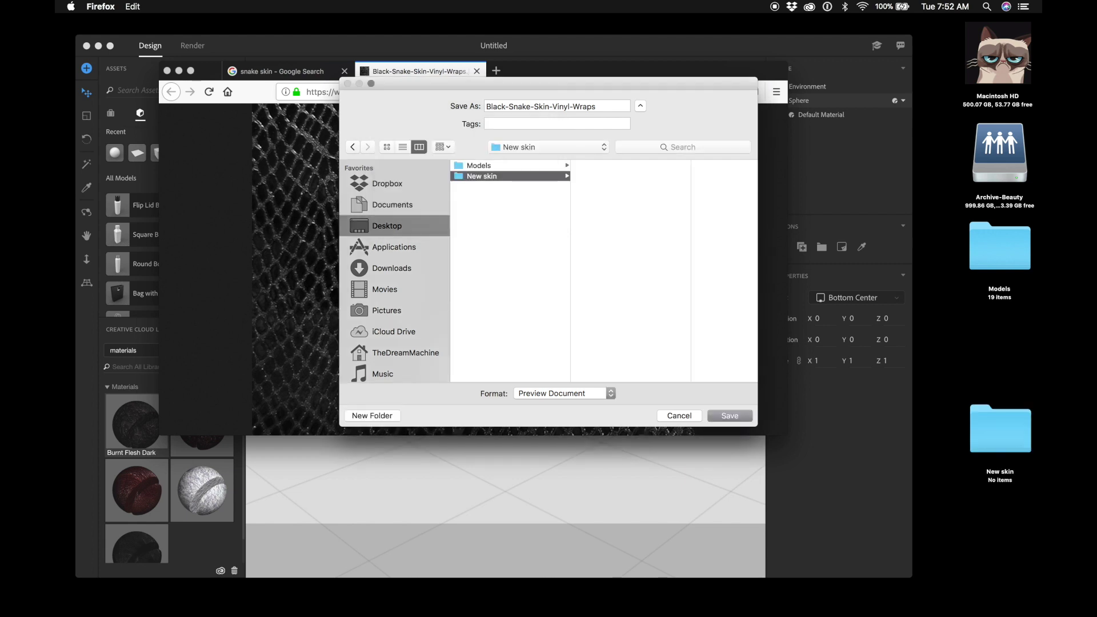
pyautogui.press('Return')
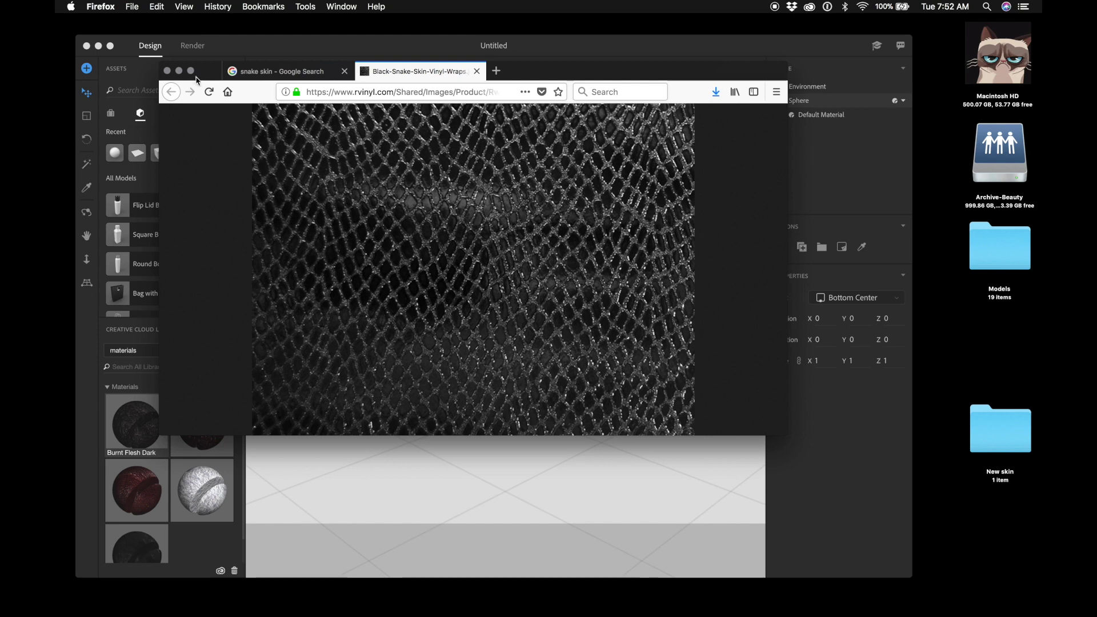
pyautogui.click(178, 71)
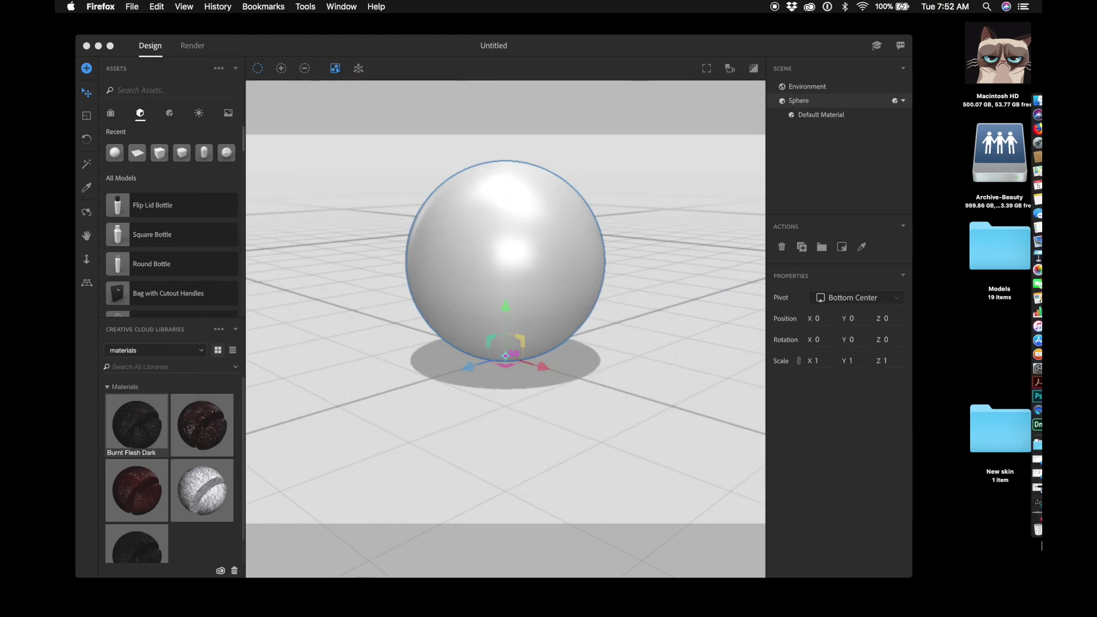
# - Open Black-Snake-Skin-Vinyl-Wraps.jpg from the New skin folder in Photoshop CC 2018
pyautogui.doubleClick(977, 443)
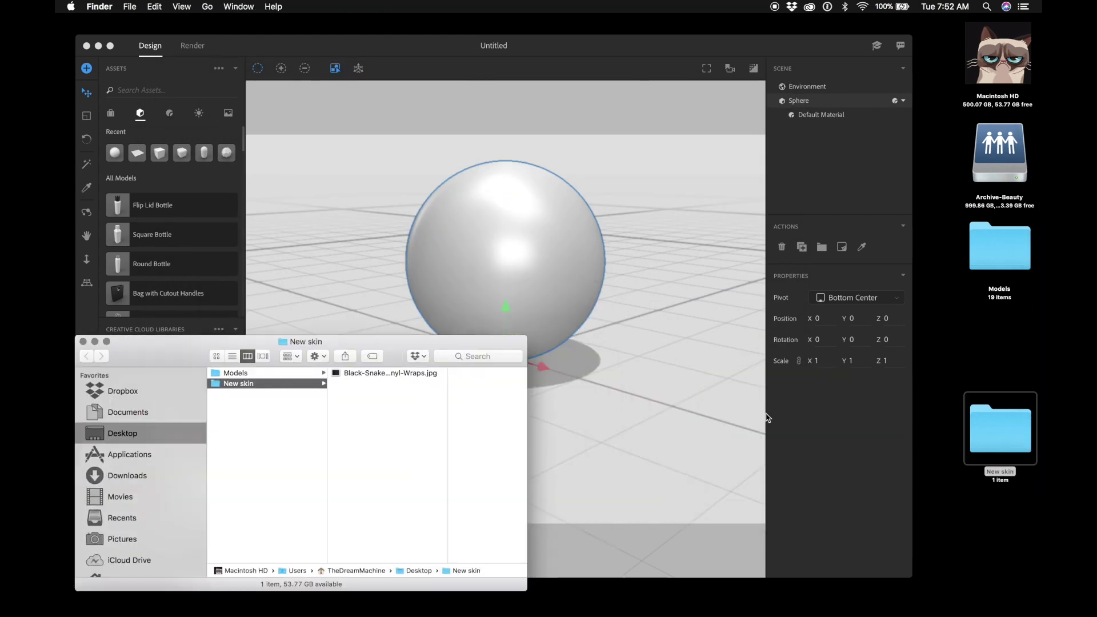
pyautogui.click(372, 374)
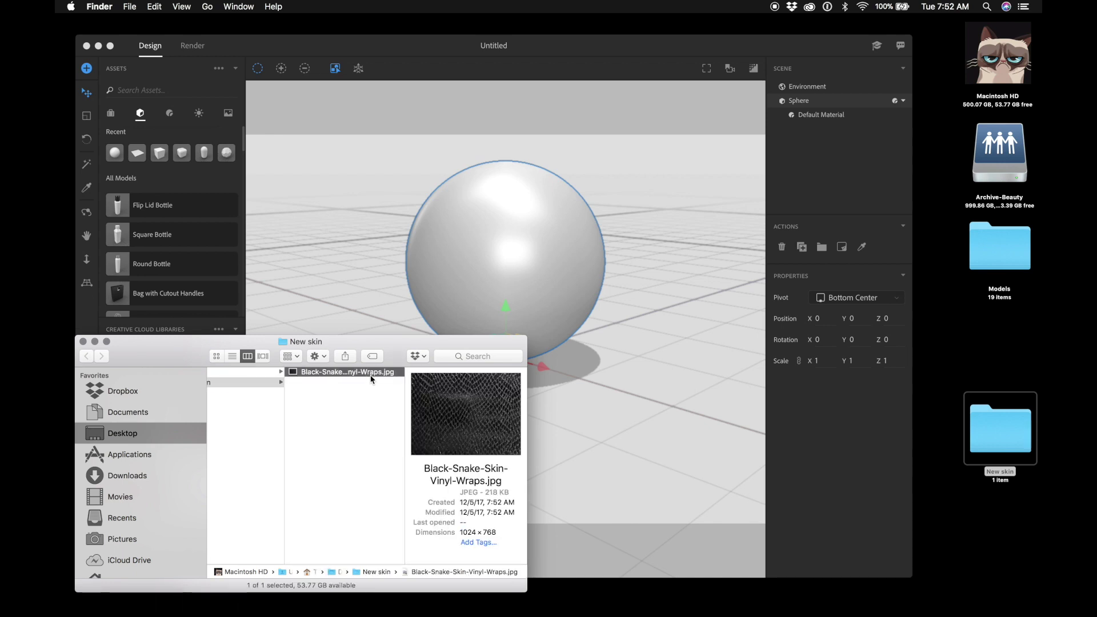
pyautogui.rightClick(372, 377)
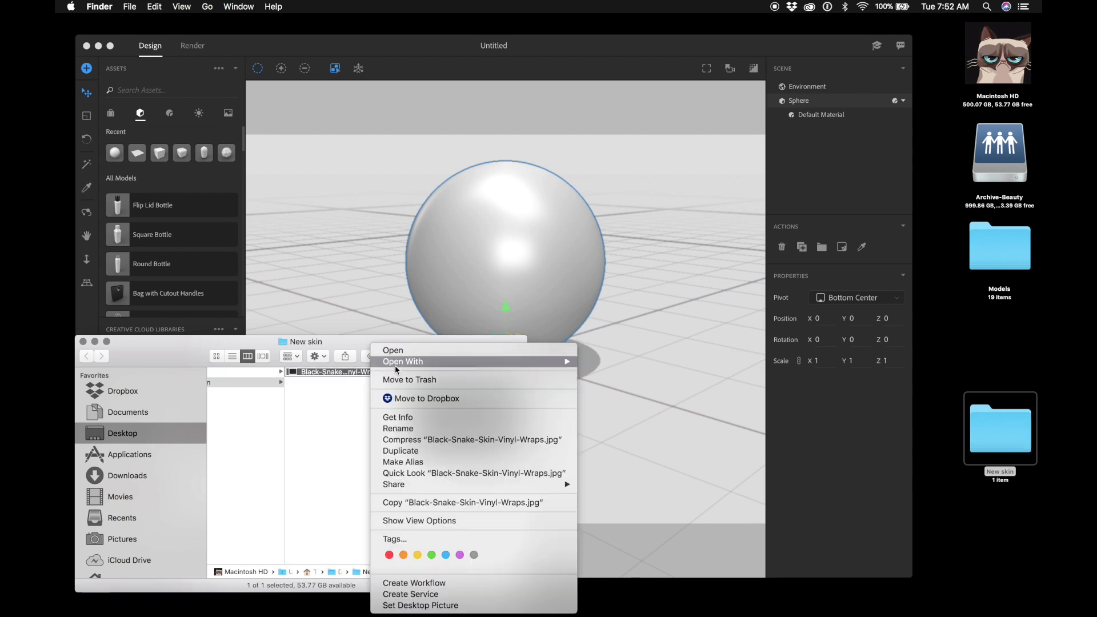
pyautogui.moveTo(486, 361)
pyautogui.click(684, 406)
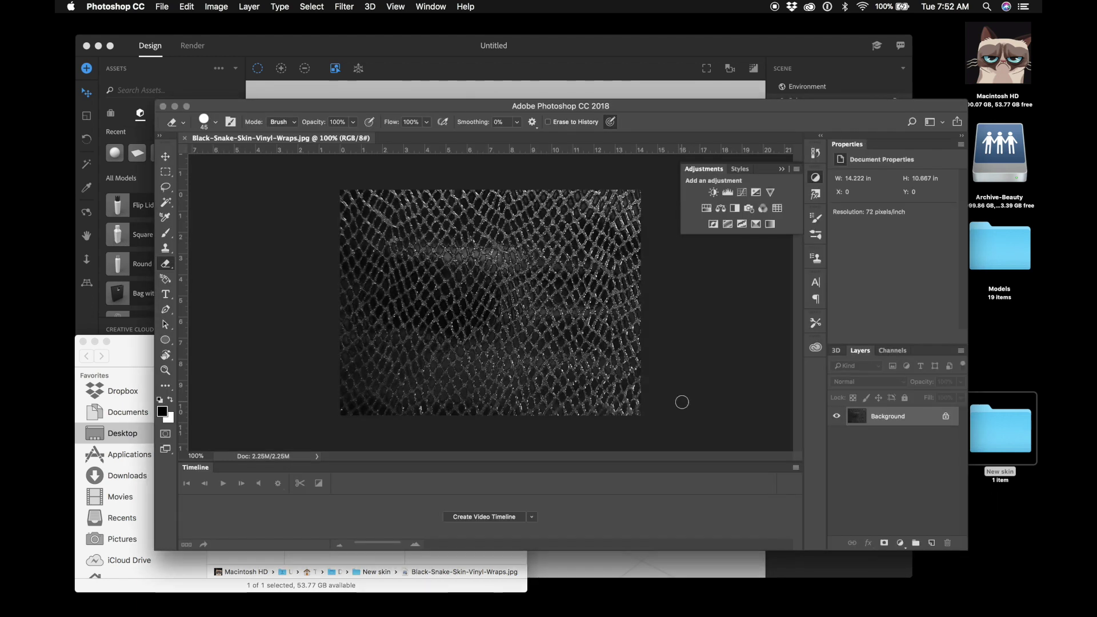
# - Duplicate the Background layer, hide the original, and shrink the copy into the bottom-left corner
pyautogui.rightClick(908, 415)
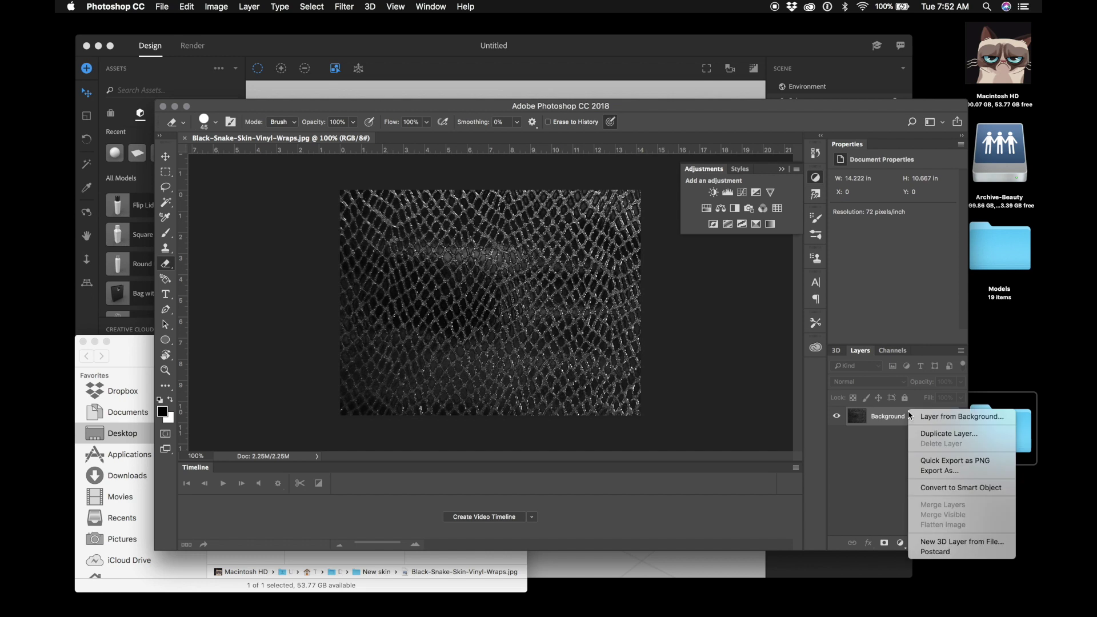
pyautogui.click(929, 435)
pyautogui.click(738, 310)
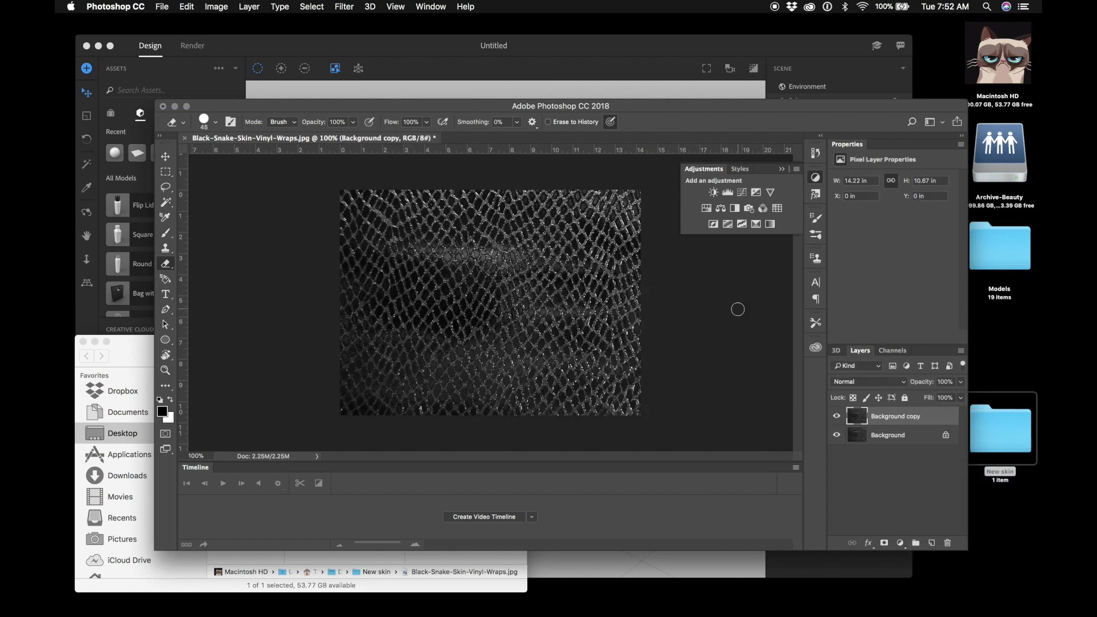
pyautogui.click(836, 436)
pyautogui.press('super+t')
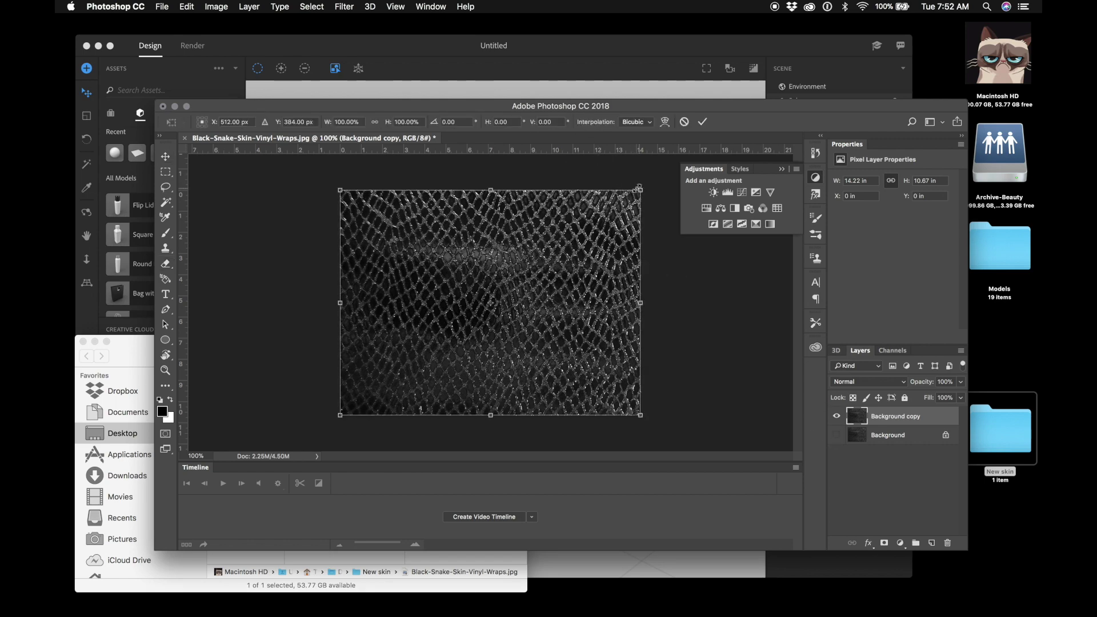
pyautogui.moveTo(639, 190); pyautogui.dragTo(458, 311)
pyautogui.press('Return')
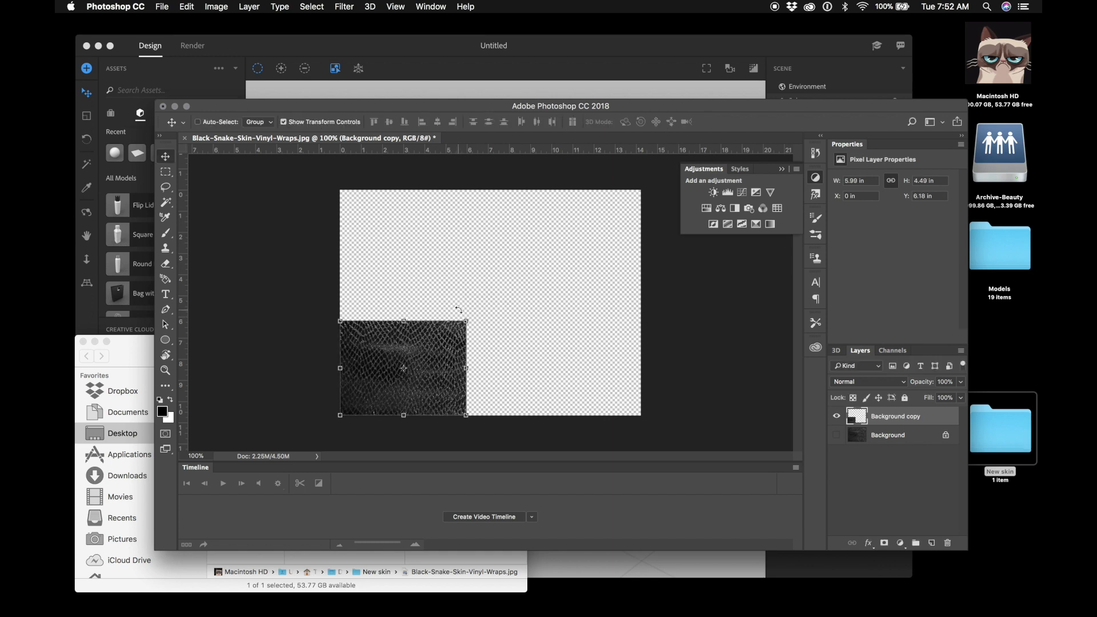
# - Place a copy of the small skin to its right and flip it horizontally
pyautogui.keyDown('alt'); pyautogui.moveTo(448, 358); pyautogui.dragTo(576, 354); pyautogui.keyUp('alt')
pyautogui.click(449, 6)
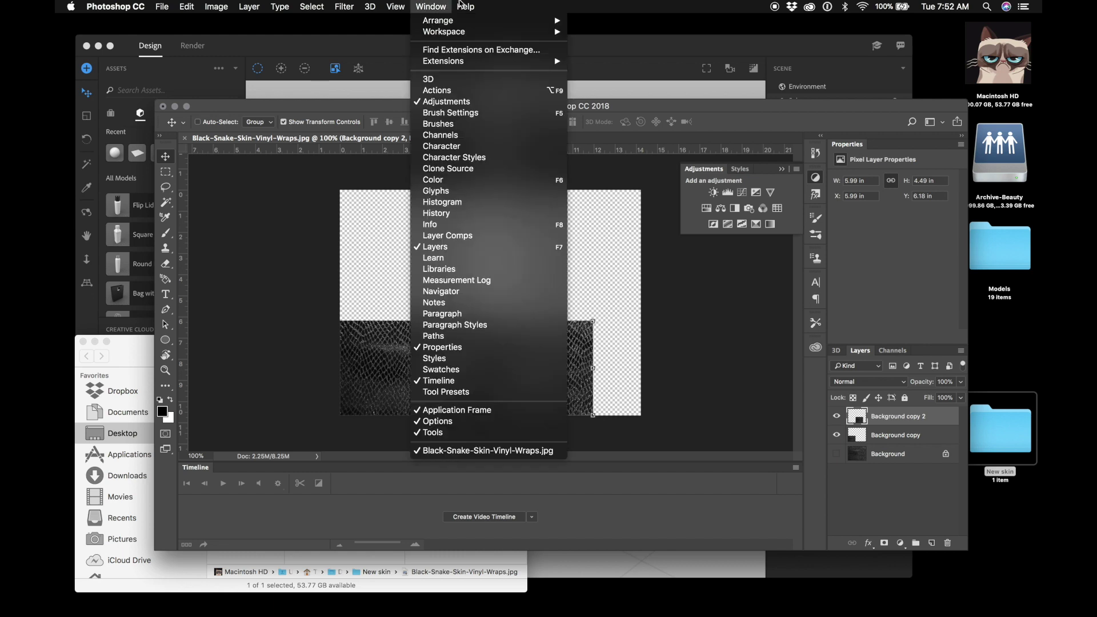
pyautogui.moveTo(466, 6)
pyautogui.write('flip')
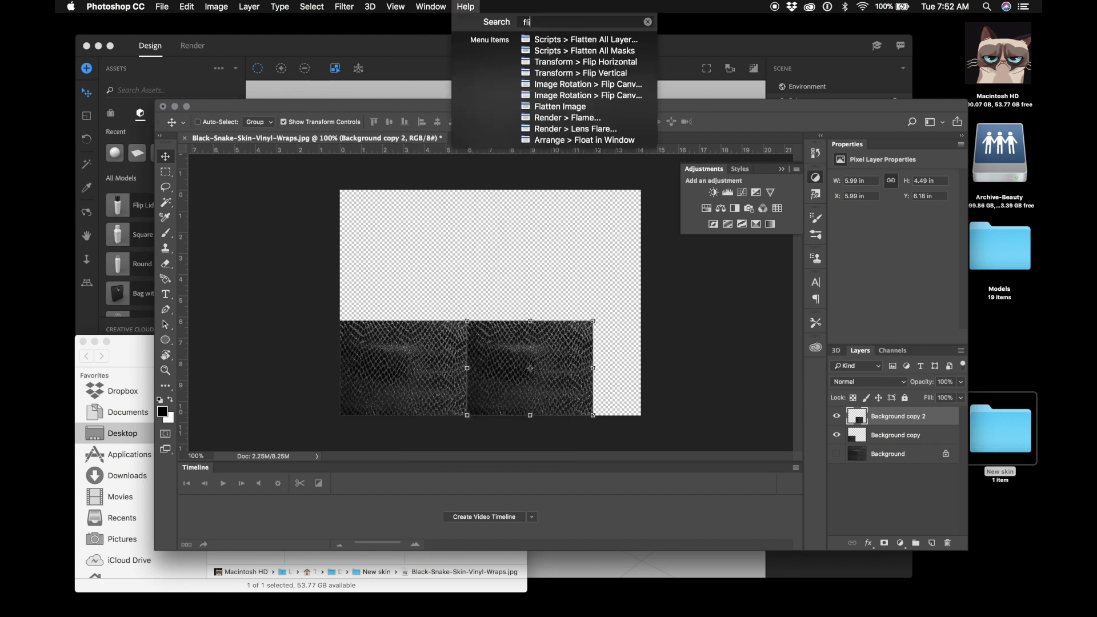
pyautogui.click(569, 43)
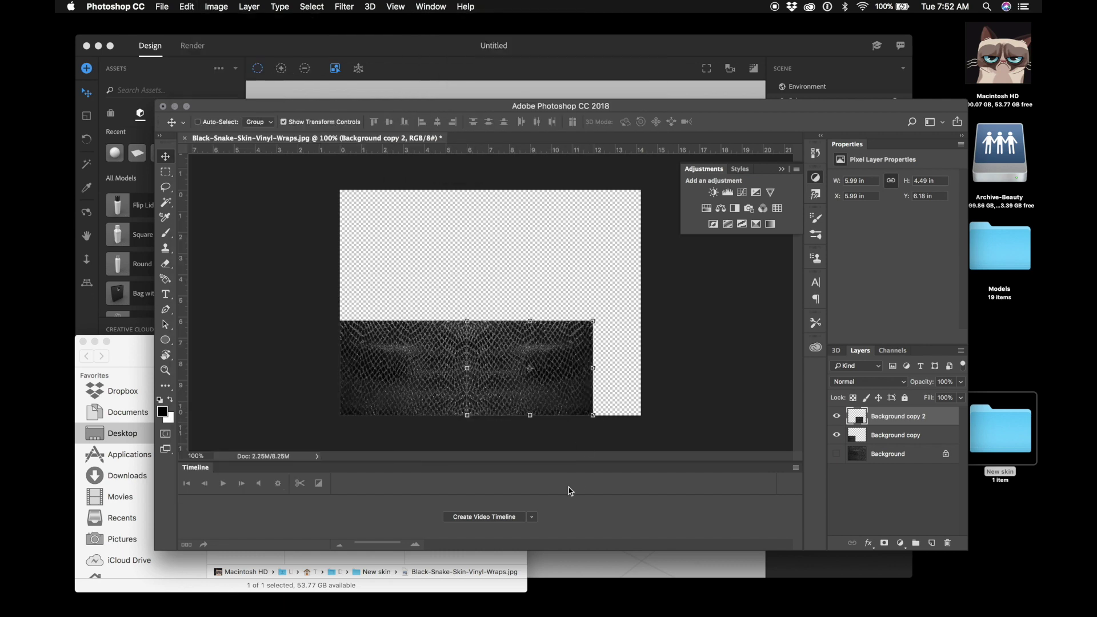
# - Add a third skin copy further right and shift the three-copy row left
pyautogui.press('m')
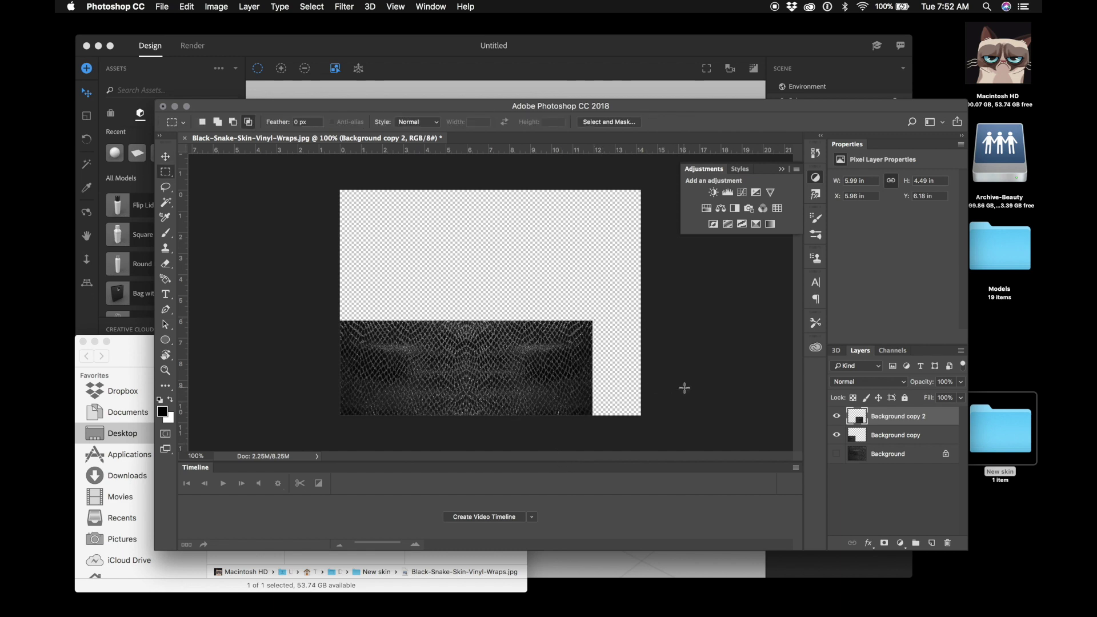
pyautogui.click(924, 438)
pyautogui.press('v')
pyautogui.moveTo(416, 397); pyautogui.dragTo(670, 393)
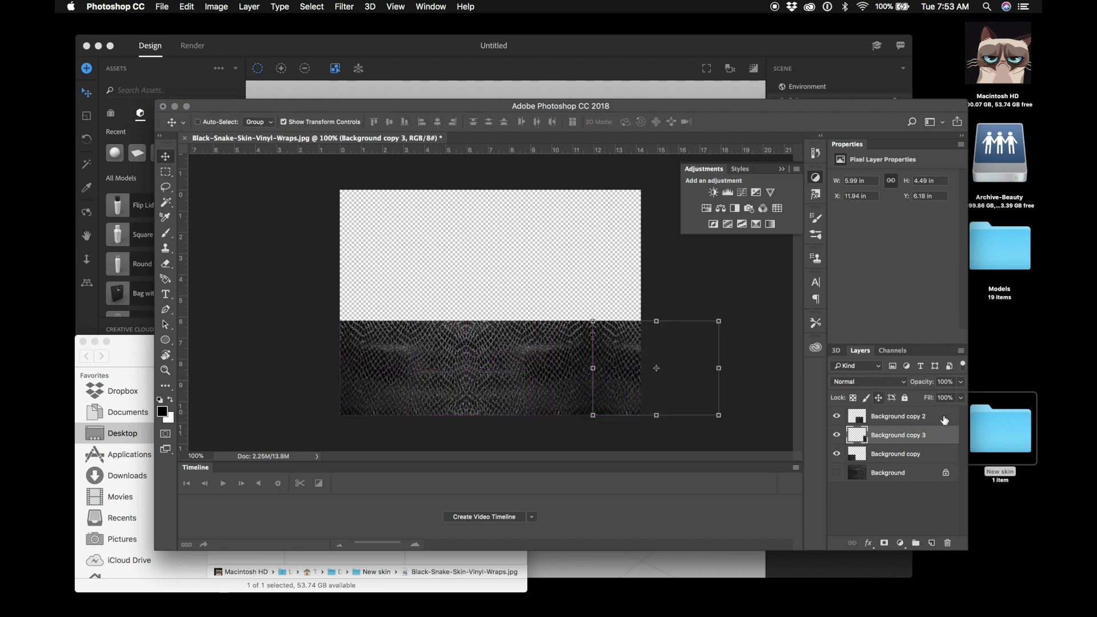
pyautogui.keyDown('shift'); pyautogui.click(939, 421); pyautogui.keyUp('shift')
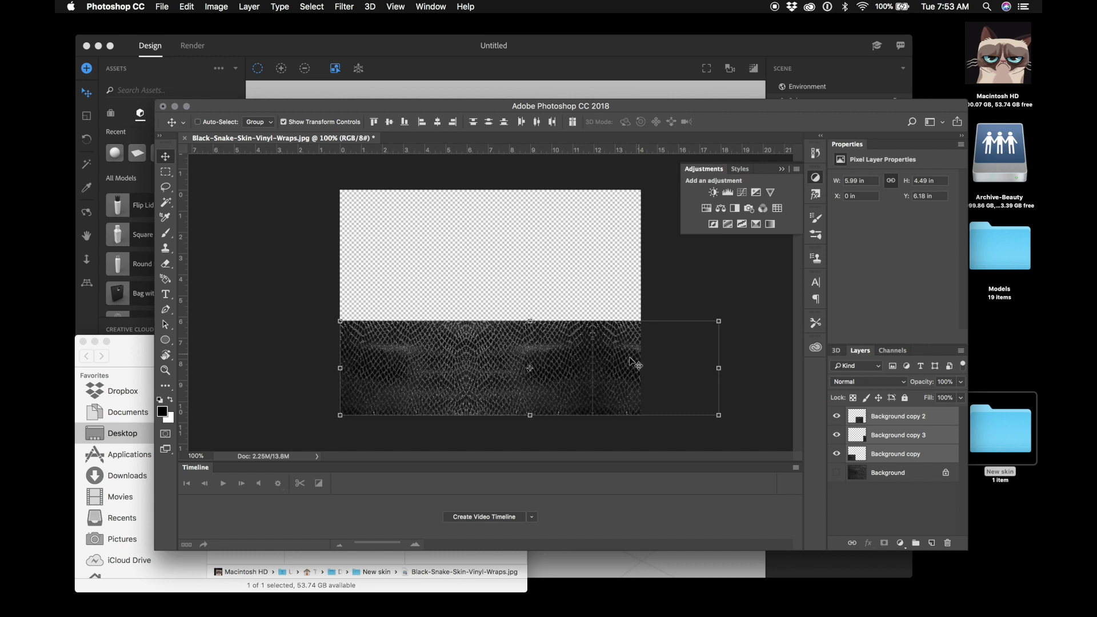
pyautogui.moveTo(635, 358); pyautogui.dragTo(588, 358)
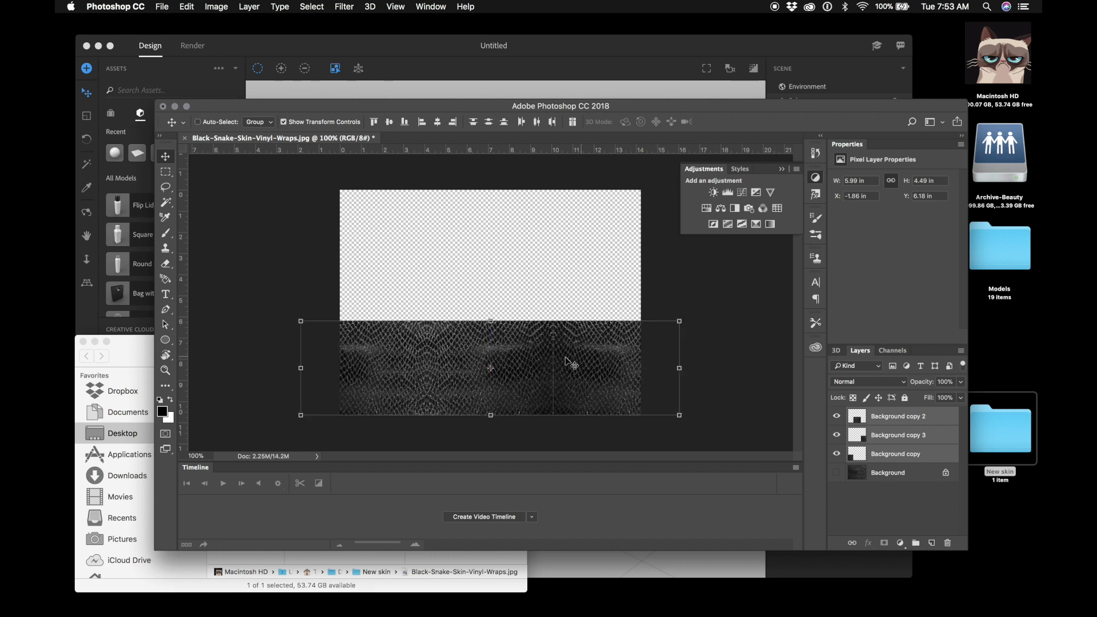
# - Select the three skin copies and duplicate the row upward above the bottom row
pyautogui.click(898, 423)
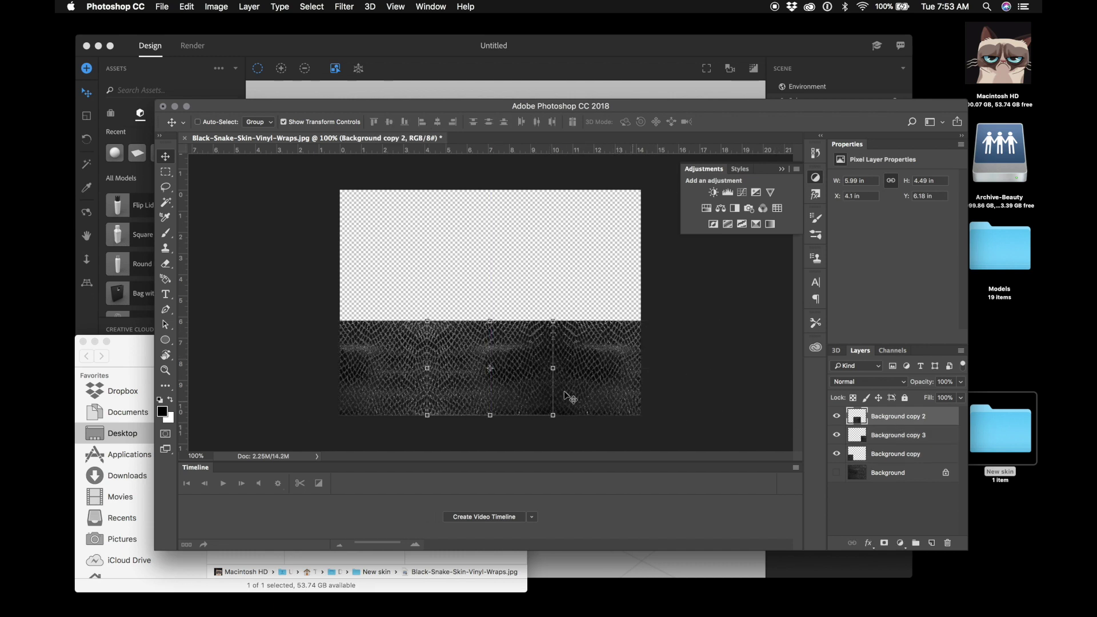
pyautogui.click(913, 436)
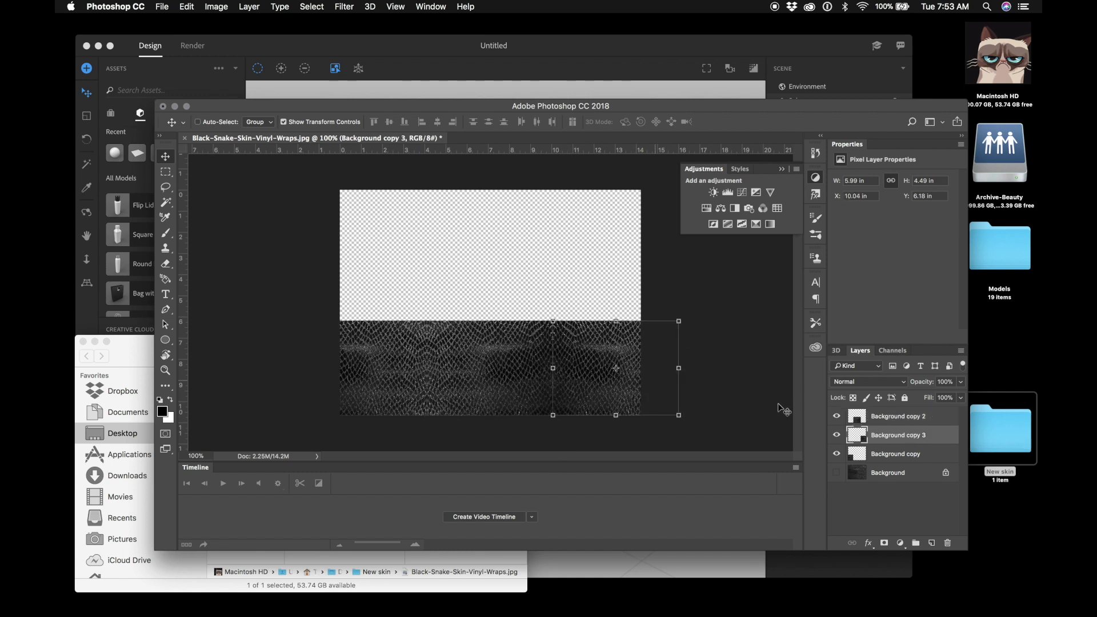
pyautogui.click(899, 420)
pyautogui.keyDown('shift'); pyautogui.click(897, 456); pyautogui.keyUp('shift')
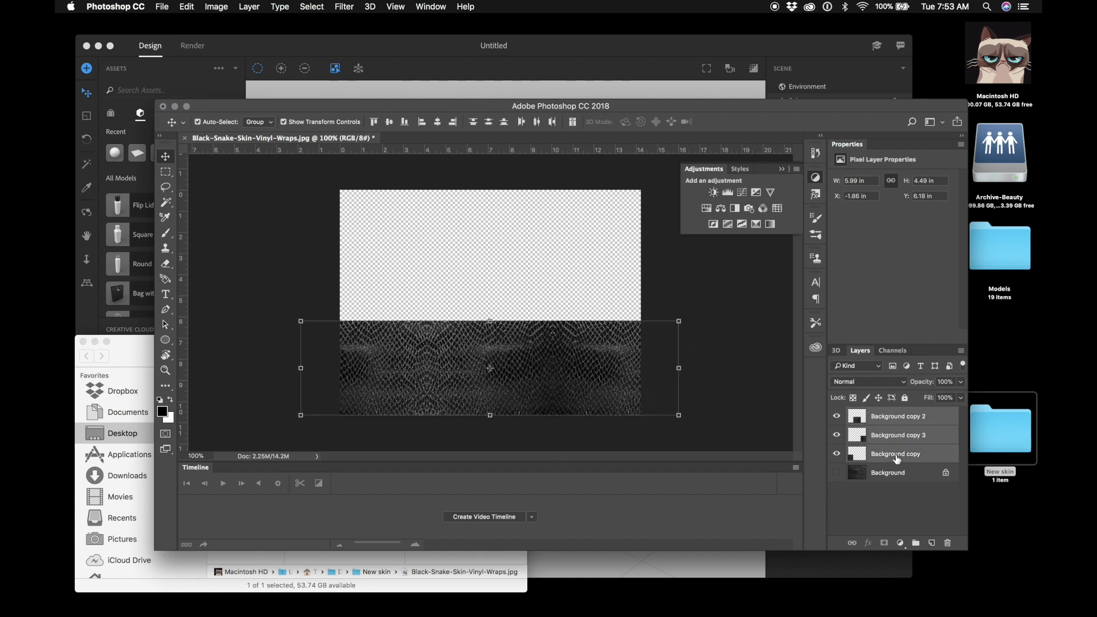
pyautogui.press('super+a')
pyautogui.press('m')
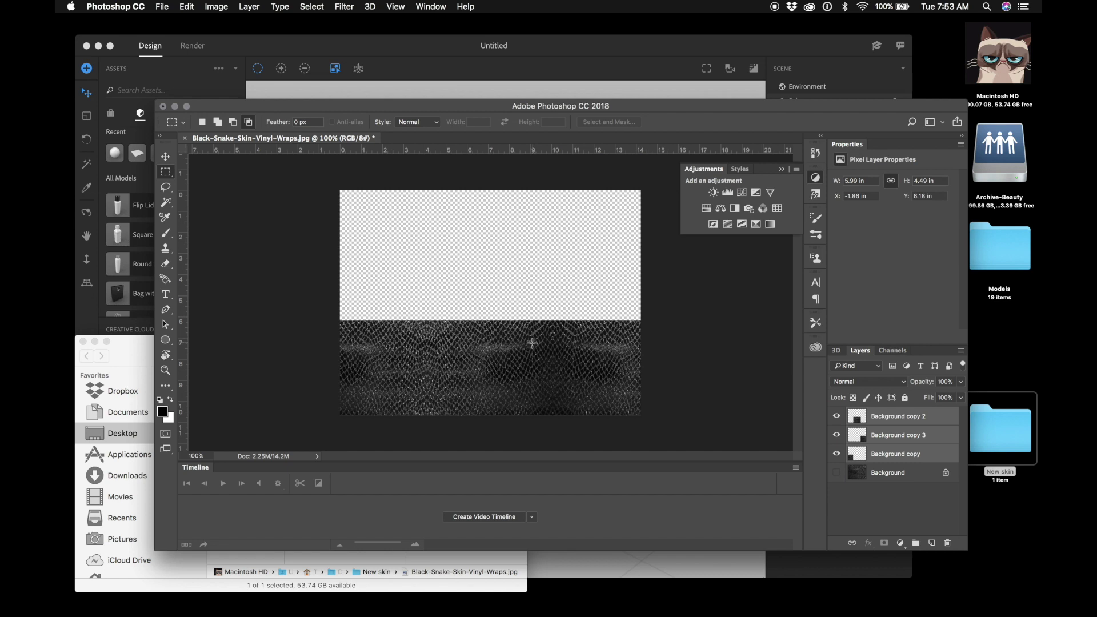
pyautogui.press('v')
pyautogui.moveTo(532, 344); pyautogui.dragTo(529, 248)
pyautogui.hotkey('ctrl', 'j')
# - Flip the upper row vertically and nudge it down slightly to mirror the seam
pyautogui.press('m')
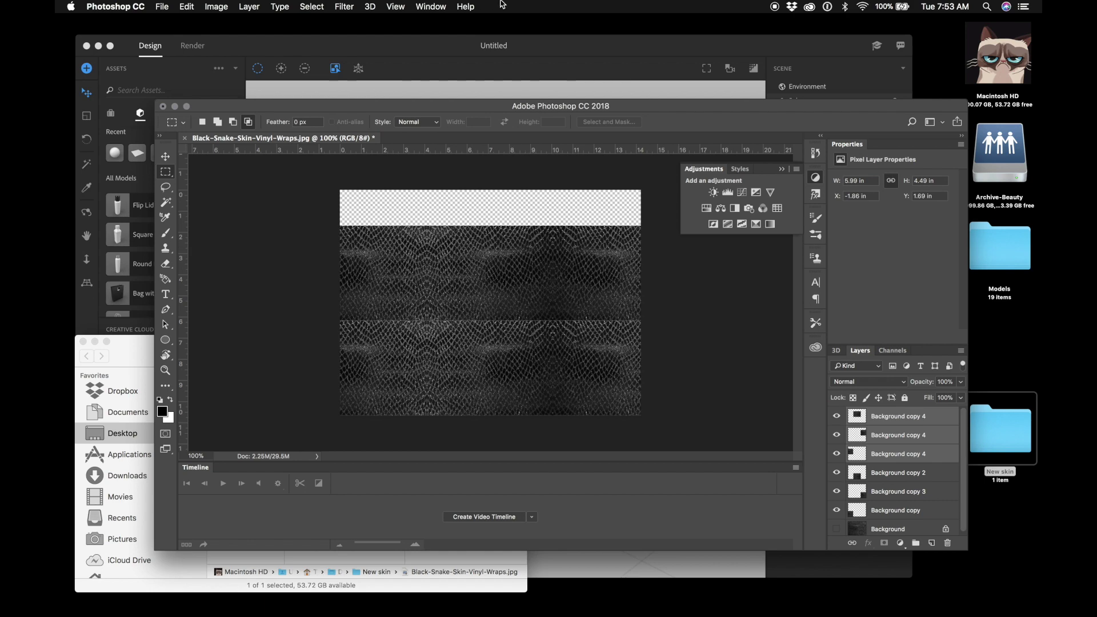
pyautogui.click(466, 6)
pyautogui.write('flip')
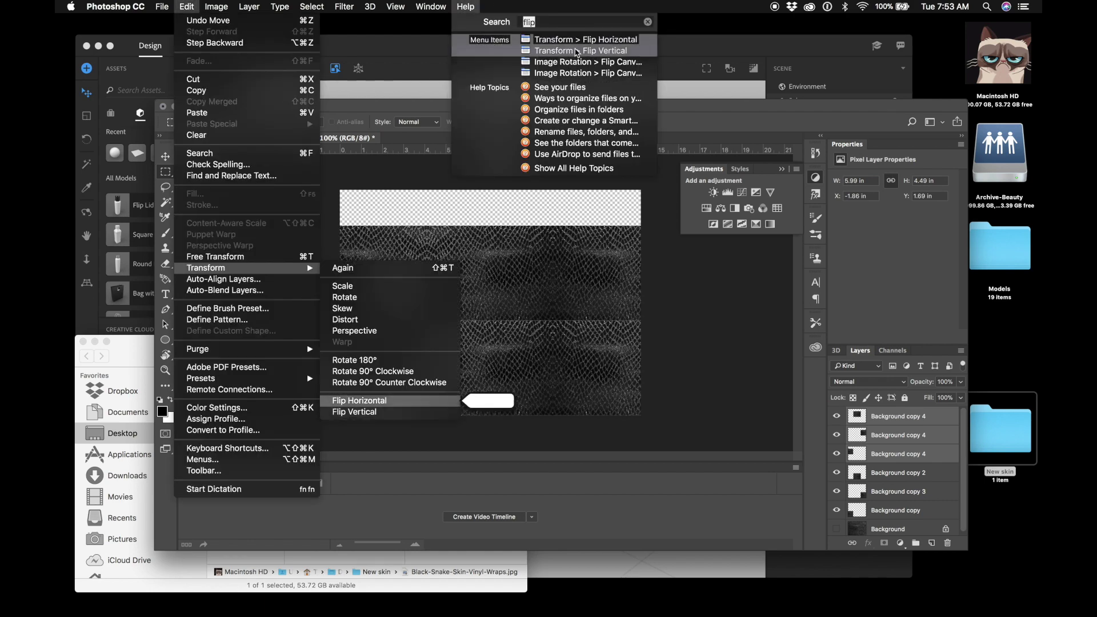
pyautogui.click(576, 51)
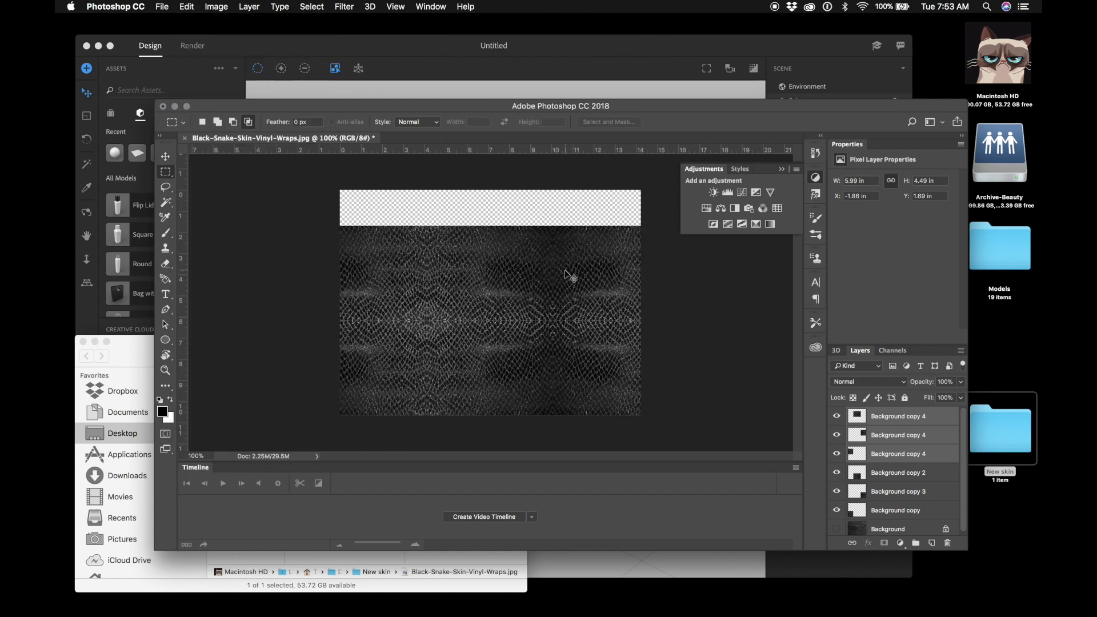
pyautogui.hotkey('ctrl', 'Down')
pyautogui.hotkey('ctrl', 'Down')
pyautogui.hotkey('ctrl', 'Down')
pyautogui.hotkey('ctrl', 'Down')
# - Copy a top row over the transparent strip, flip it vertically, and nudge it down
pyautogui.press('v')
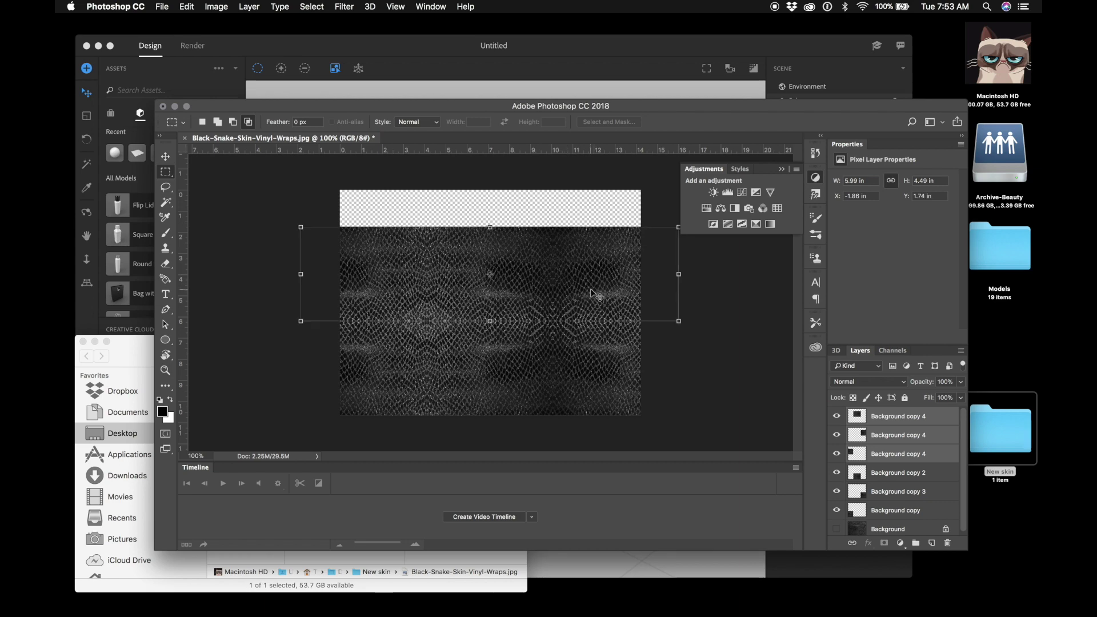
pyautogui.moveTo(591, 289); pyautogui.dragTo(563, 197)
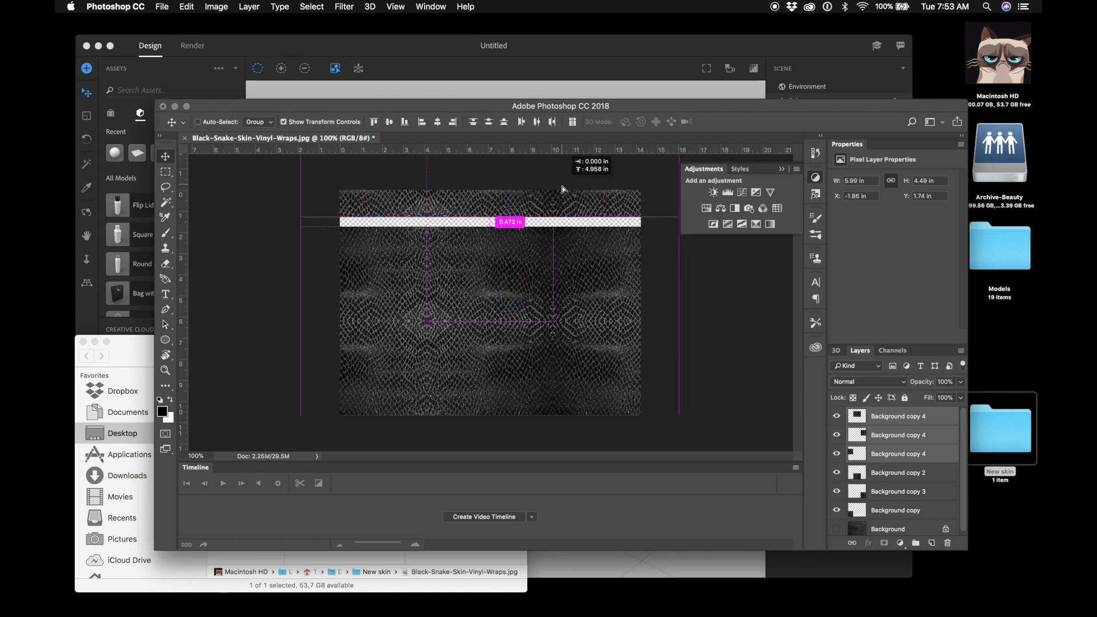
pyautogui.click(466, 6)
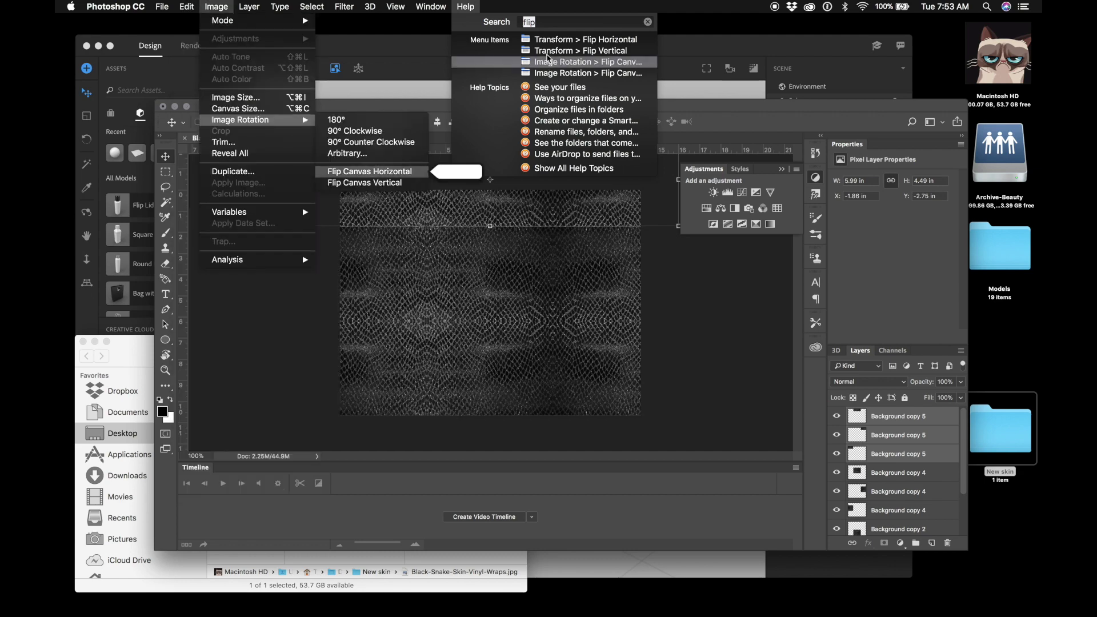
pyautogui.click(550, 51)
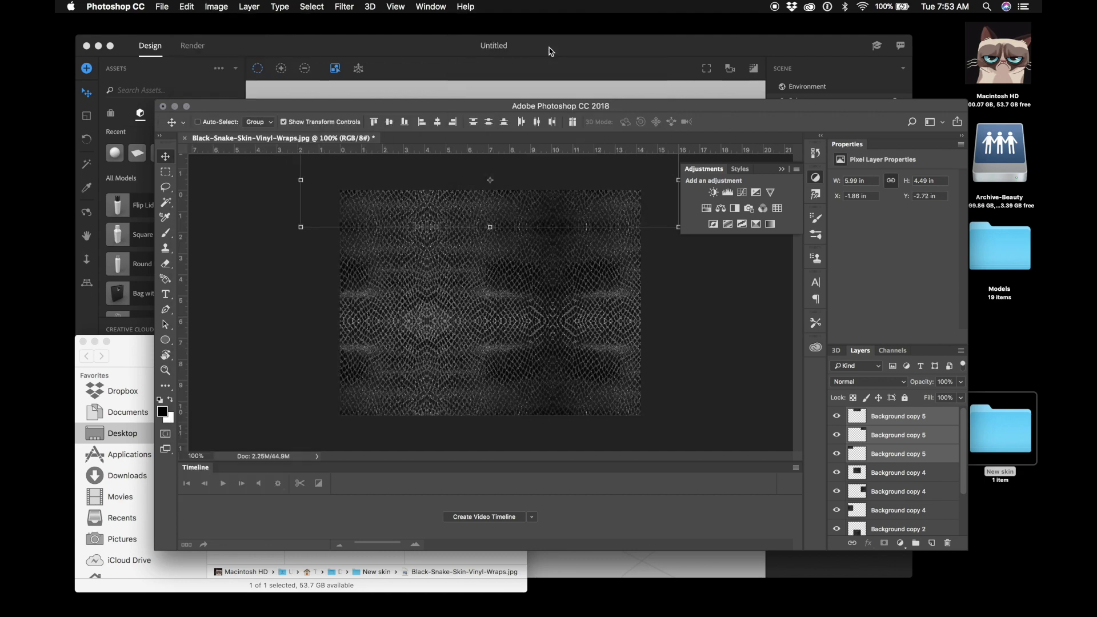
pyautogui.press('Down')
pyautogui.press('m')
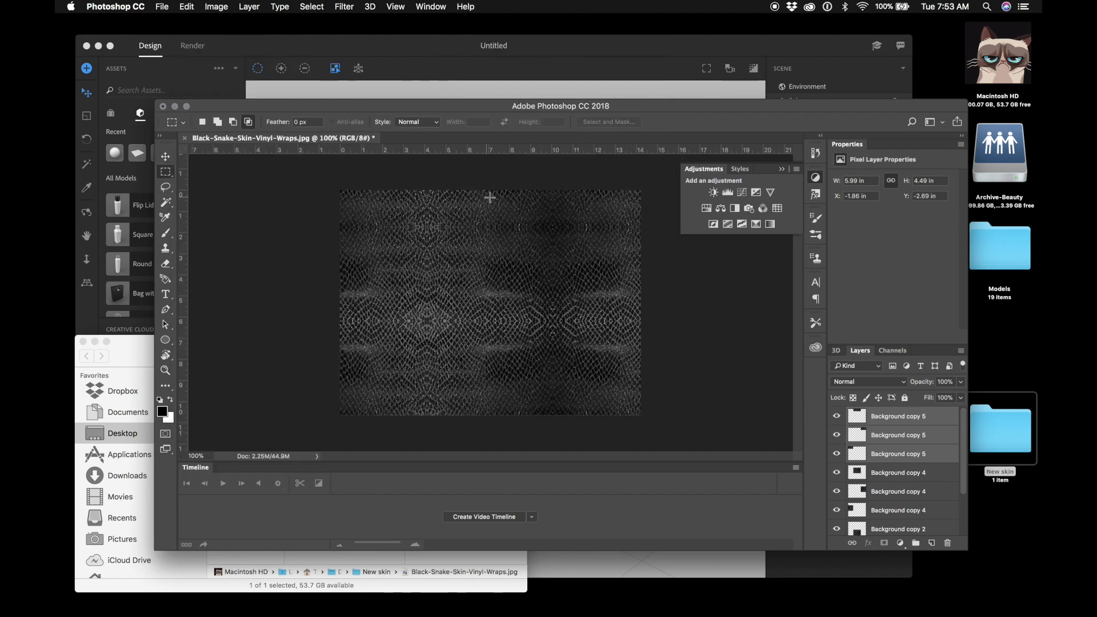
pyautogui.scroll(-3, 919, 496)
pyautogui.click(919, 509)
pyautogui.scroll(3, 919, 477)
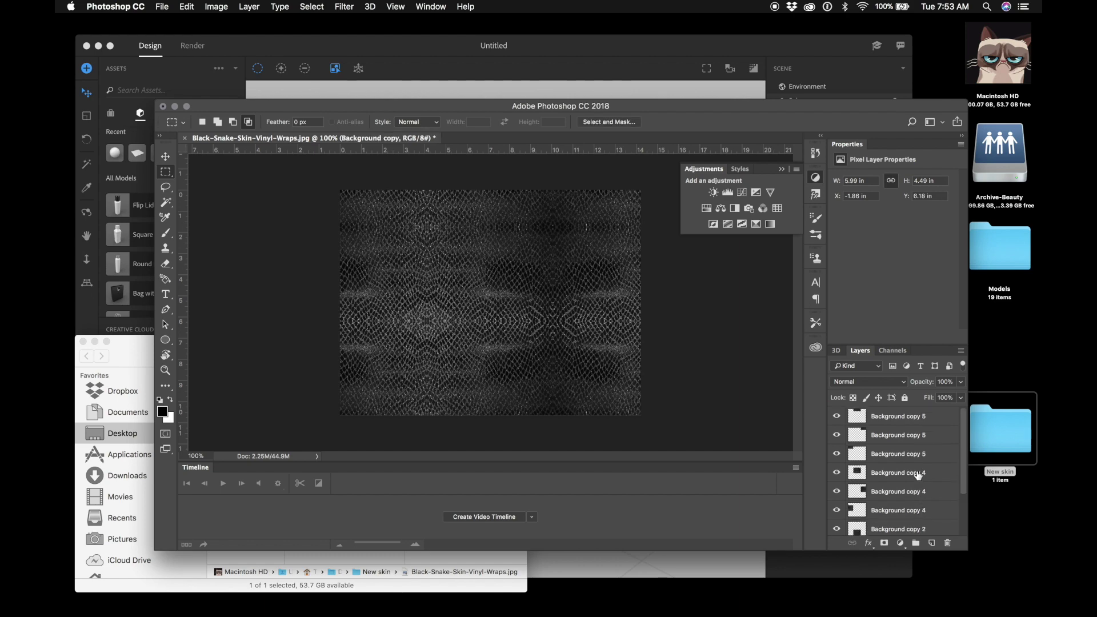
# - Merge the skin copy layers and rescale it (about 84%, then 91%) to cover the canvas
pyautogui.keyDown('shift'); pyautogui.click(899, 423); pyautogui.keyUp('shift')
pyautogui.rightClick(898, 423)
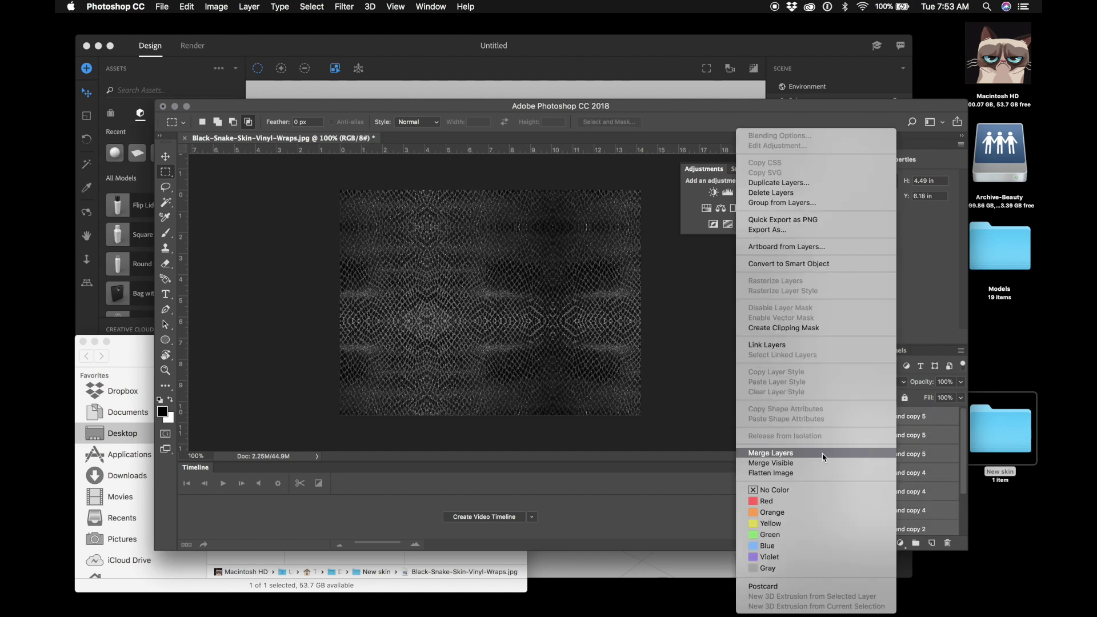
pyautogui.click(821, 454)
pyautogui.press('v')
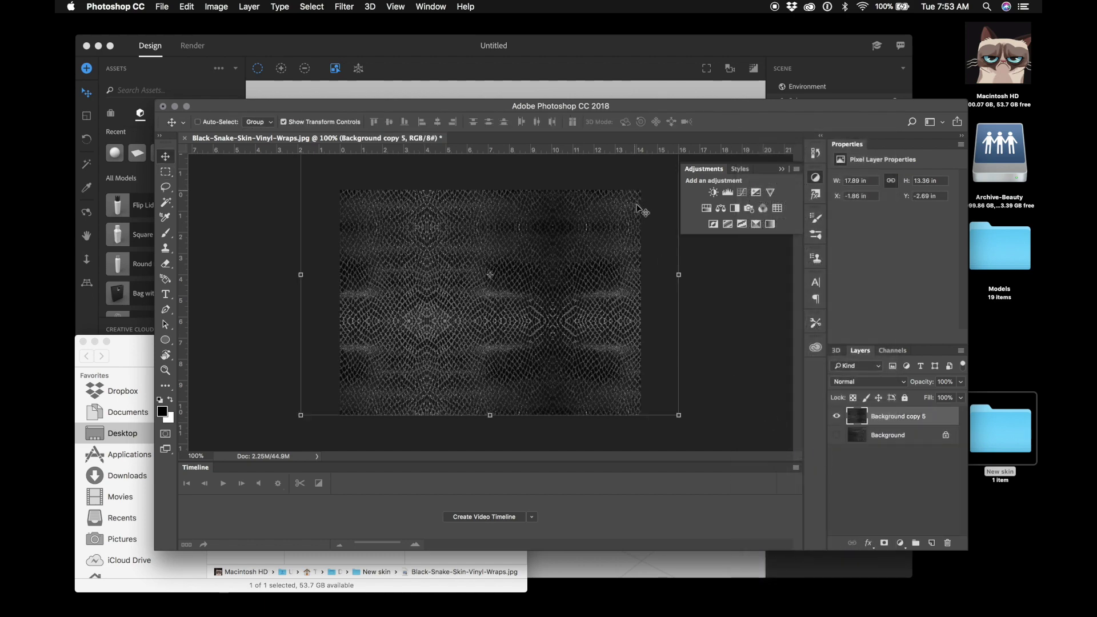
pyautogui.press('super+minus')
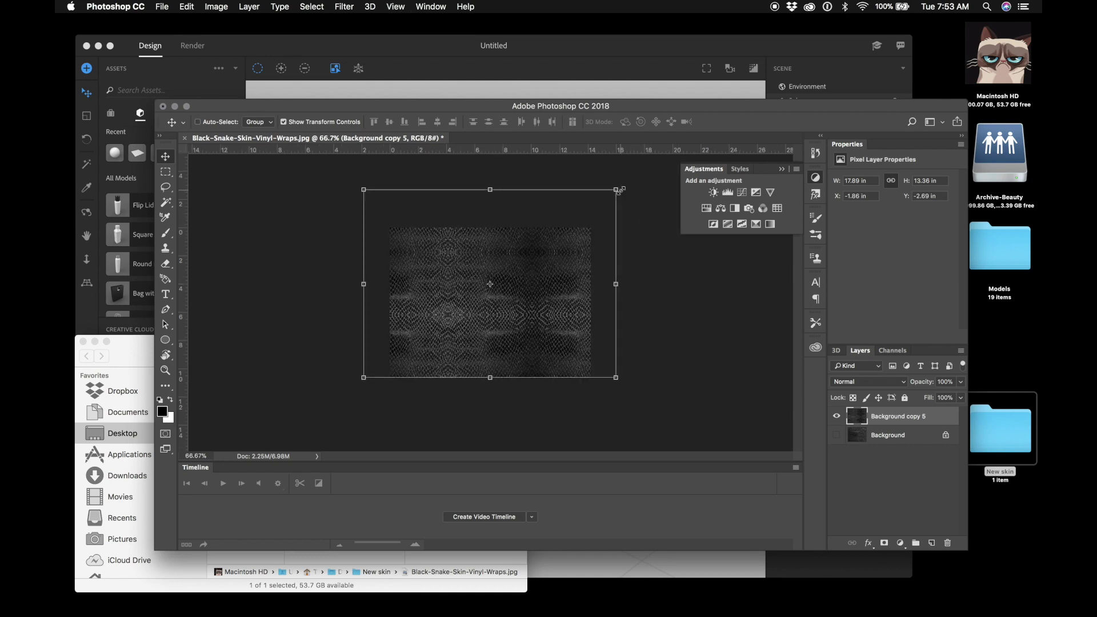
pyautogui.moveTo(620, 189); pyautogui.dragTo(584, 229)
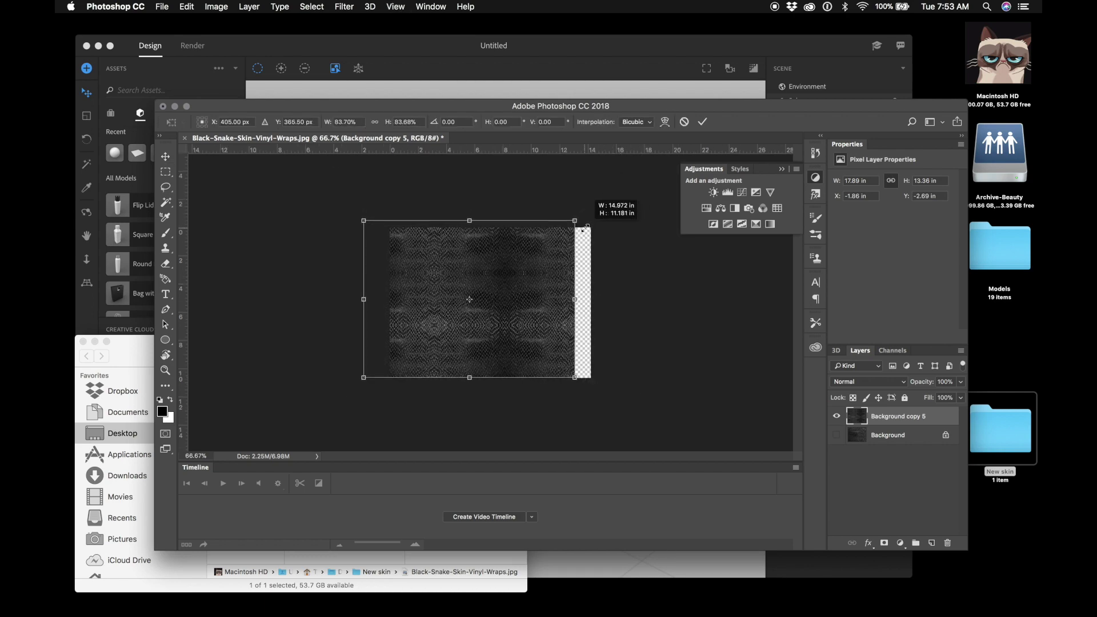
pyautogui.moveTo(506, 262)
pyautogui.mouseDown()
pyautogui.moveTo(537, 268)
pyautogui.moveTo(526, 269)
pyautogui.mouseUp()
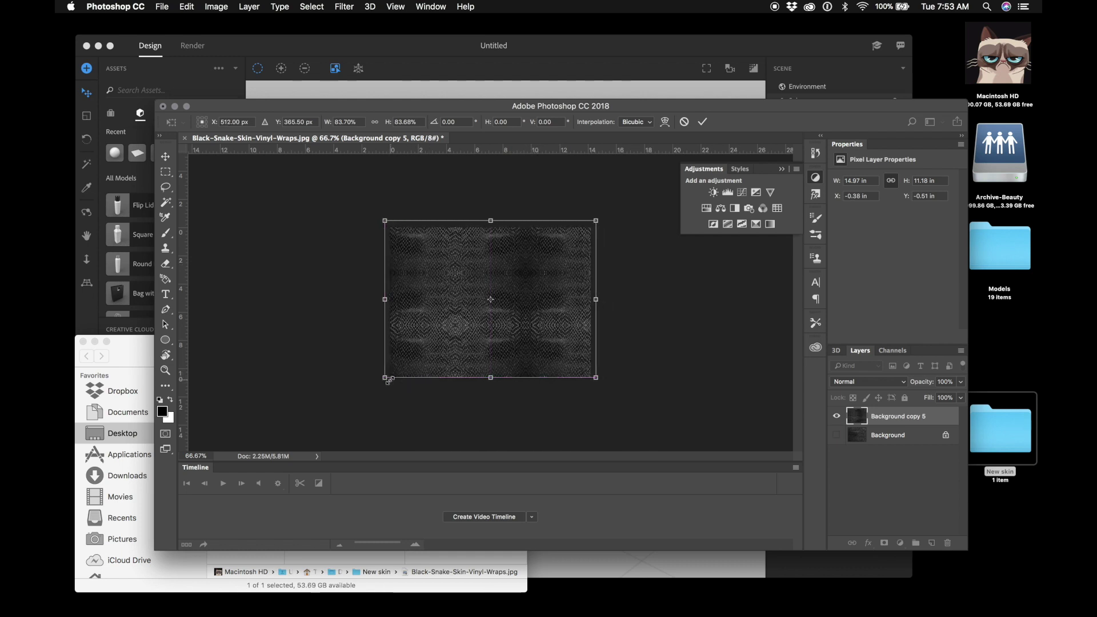
pyautogui.moveTo(384, 377); pyautogui.dragTo(366, 391)
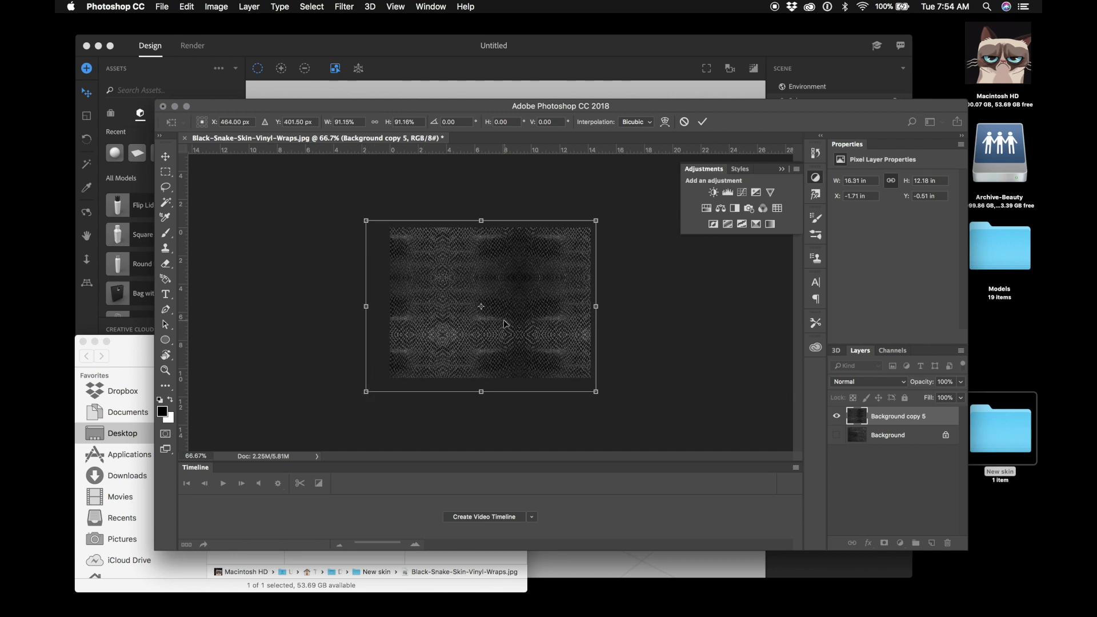
pyautogui.press('Return')
# - Save the texture as JPEG 'Black-Snake _color' in New skin, accepting the default JPEG options
pyautogui.press('super+s')
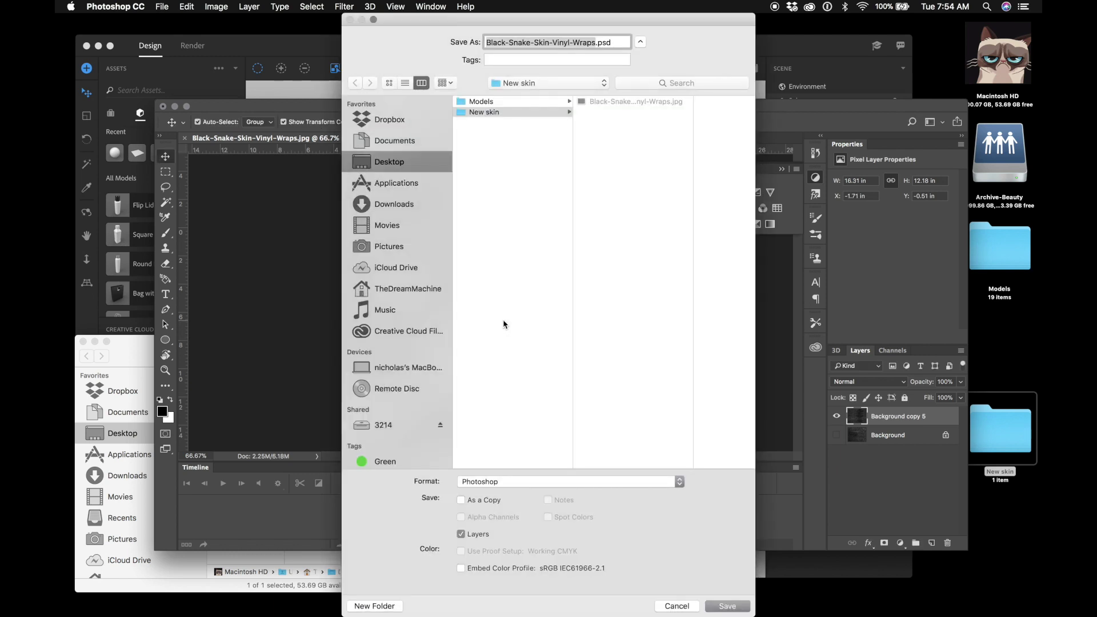
pyautogui.press('Right')
pyautogui.press('BackSpace')
pyautogui.press('BackSpace')
pyautogui.press('BackSpace')
pyautogui.press('BackSpace')
pyautogui.press('BackSpace')
pyautogui.press('BackSpace')
pyautogui.press('BackSpace')
pyautogui.press('BackSpace')
pyautogui.press('BackSpace')
pyautogui.press('BackSpace')
pyautogui.press('BackSpace')
pyautogui.press('BackSpace')
pyautogui.press('BackSpace')
pyautogui.press('BackSpace')
pyautogui.press('BackSpace')
pyautogui.press('BackSpace')
pyautogui.press('BackSpace')
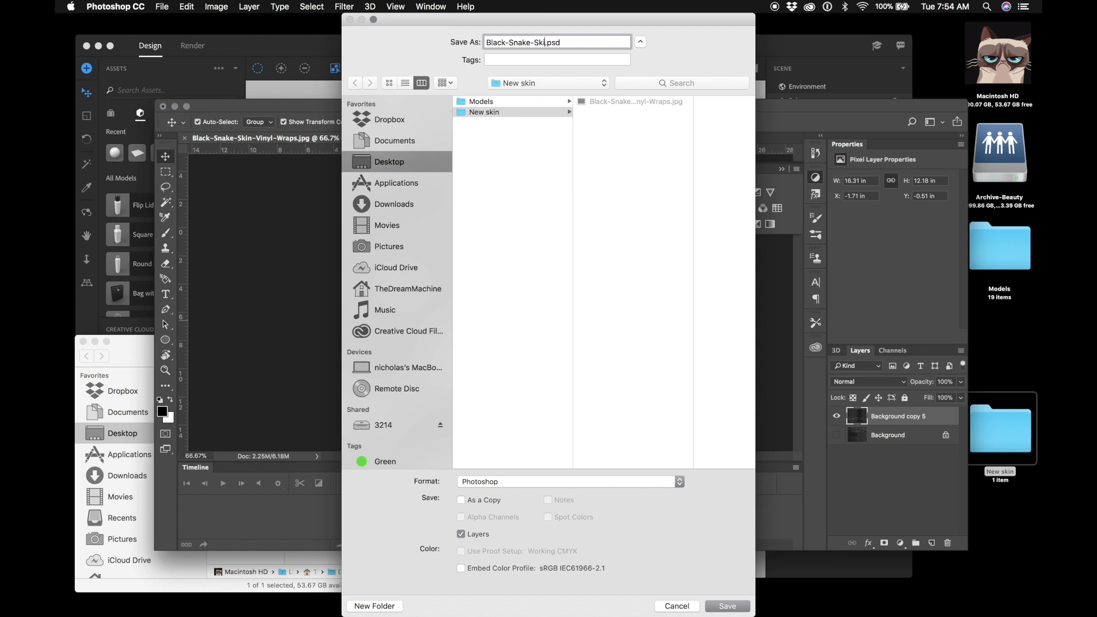
pyautogui.write('_color')
pyautogui.click(671, 485)
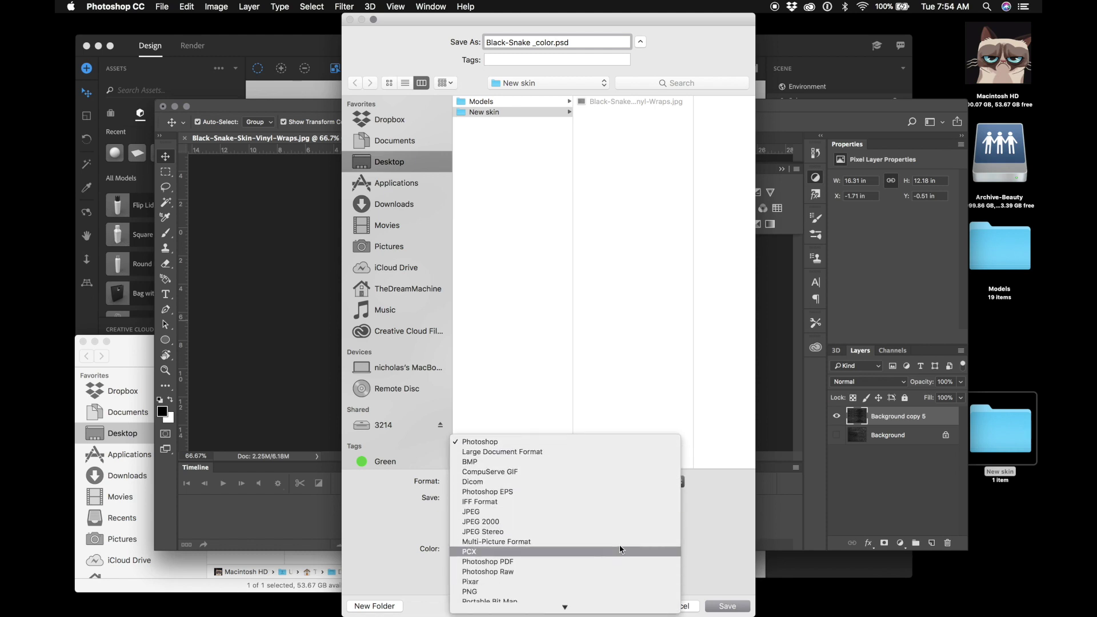
pyautogui.click(622, 513)
pyautogui.press('Return')
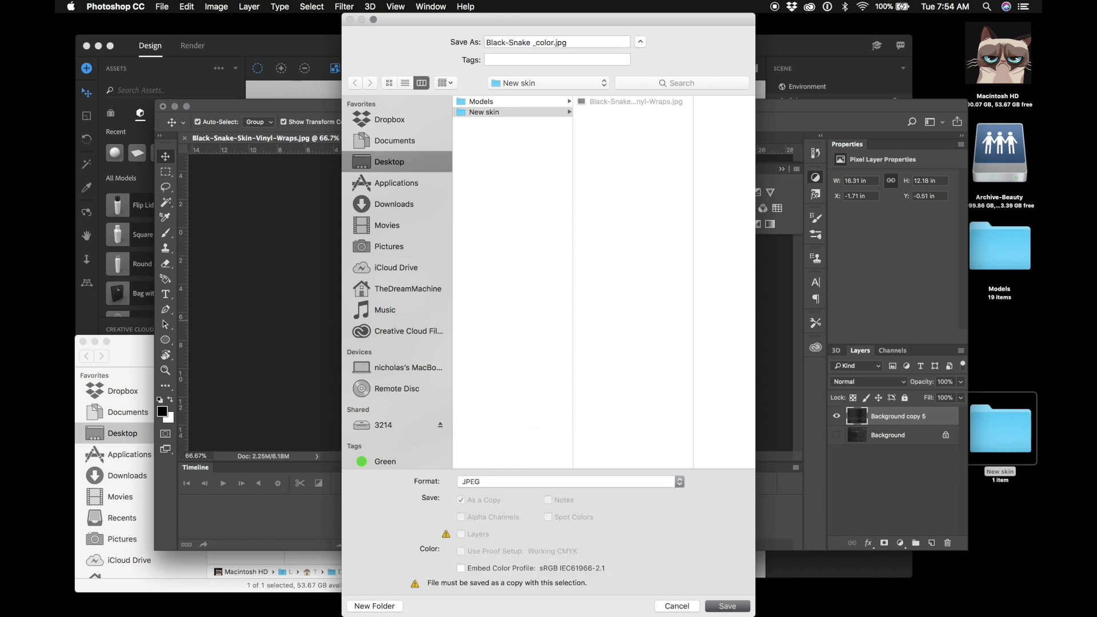
pyautogui.press('Return')
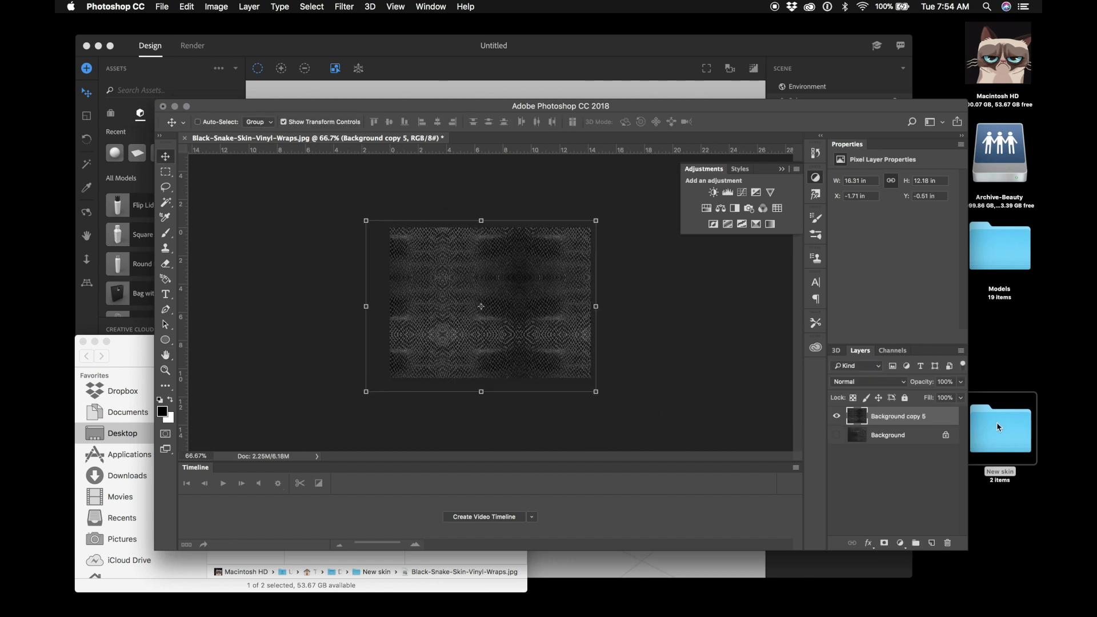
# - Create a Plane mesh from depth map on the snake-skin layer and dismiss the Dimension promo
pyautogui.click(837, 352)
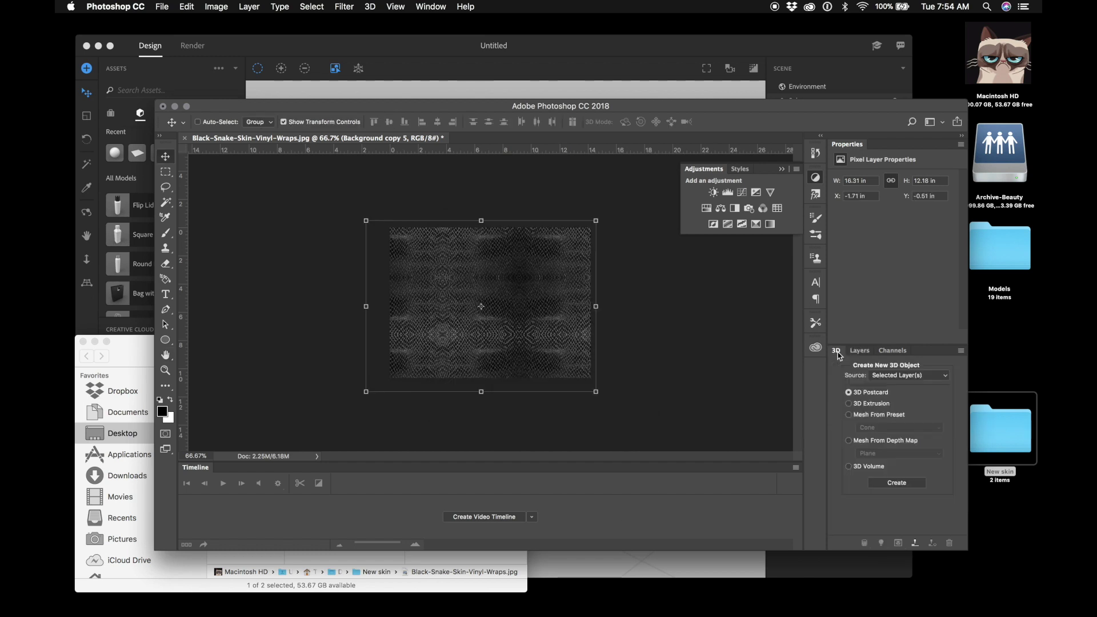
pyautogui.click(850, 440)
pyautogui.click(895, 485)
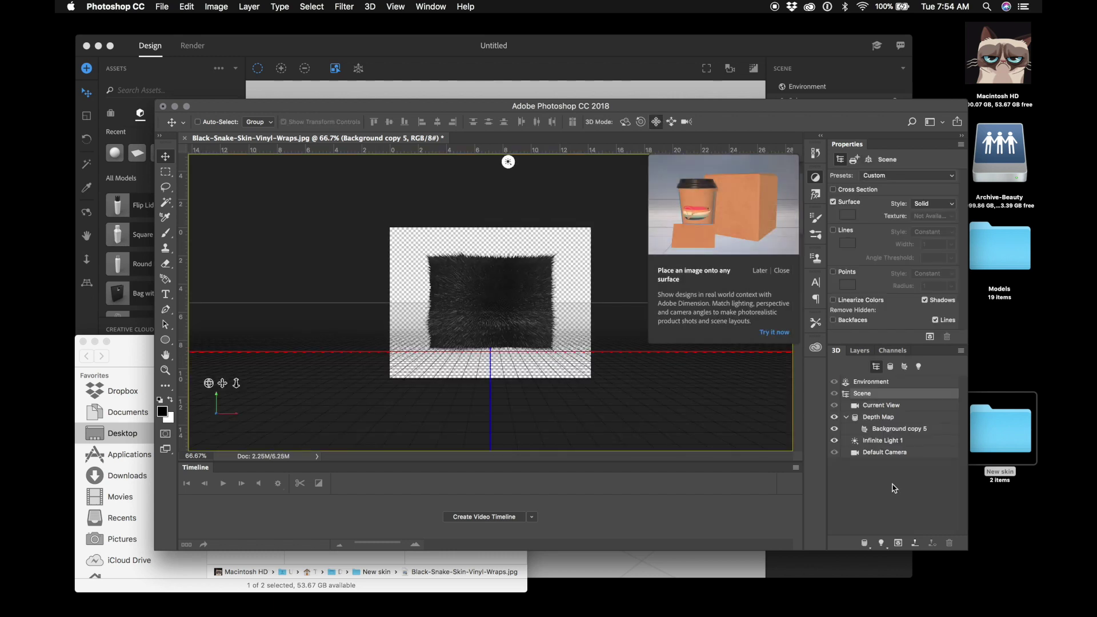
pyautogui.click(774, 332)
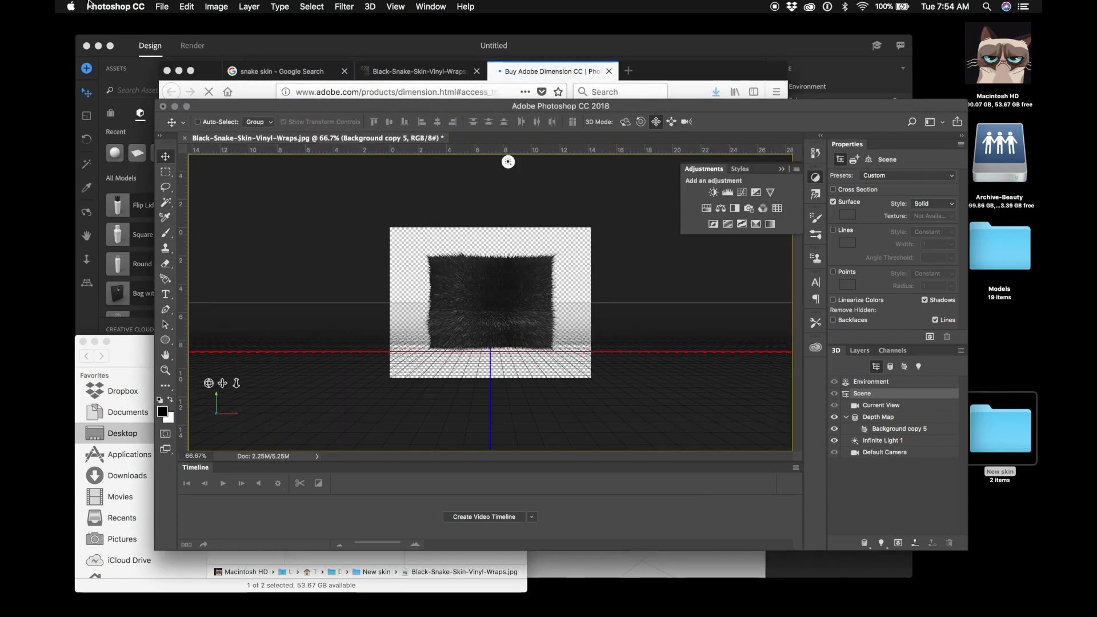
pyautogui.click(90, 6)
pyautogui.moveTo(110, 45)
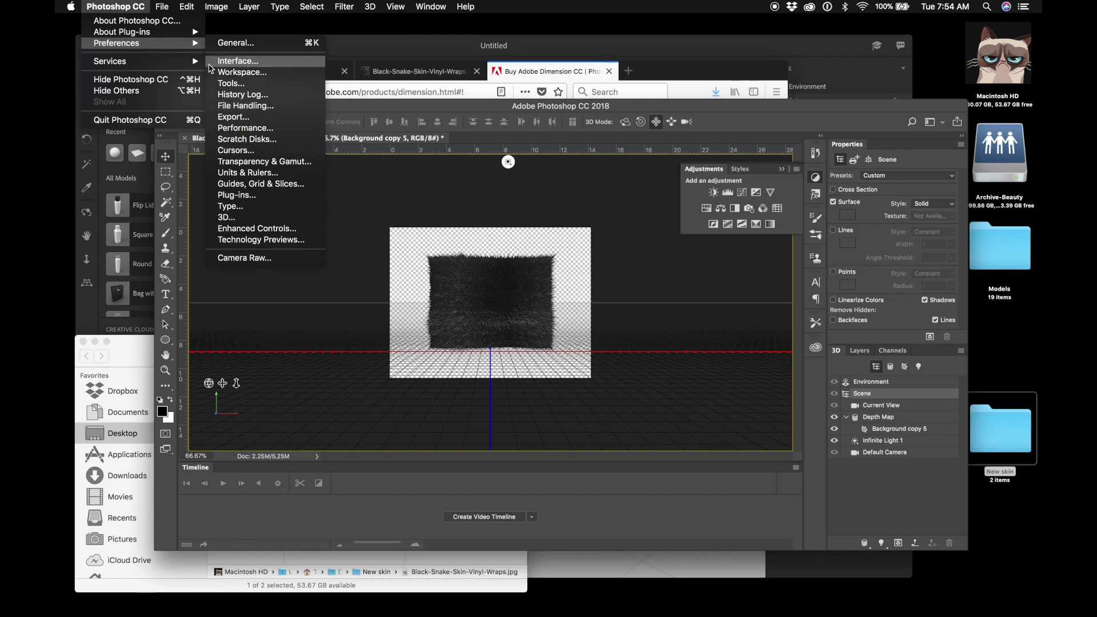
pyautogui.click(236, 45)
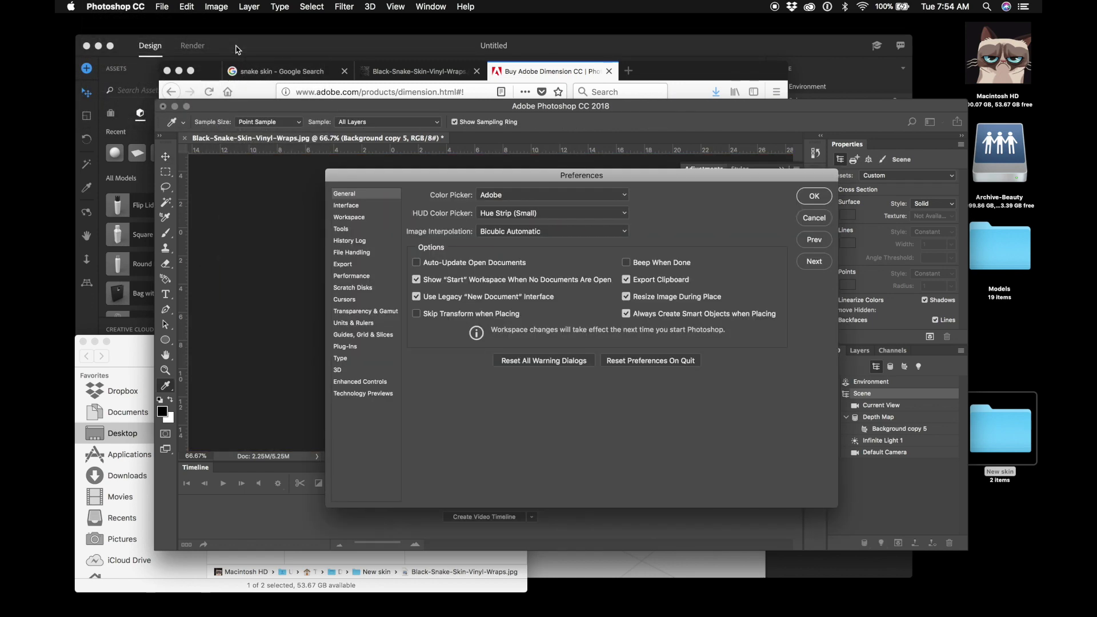
pyautogui.click(340, 371)
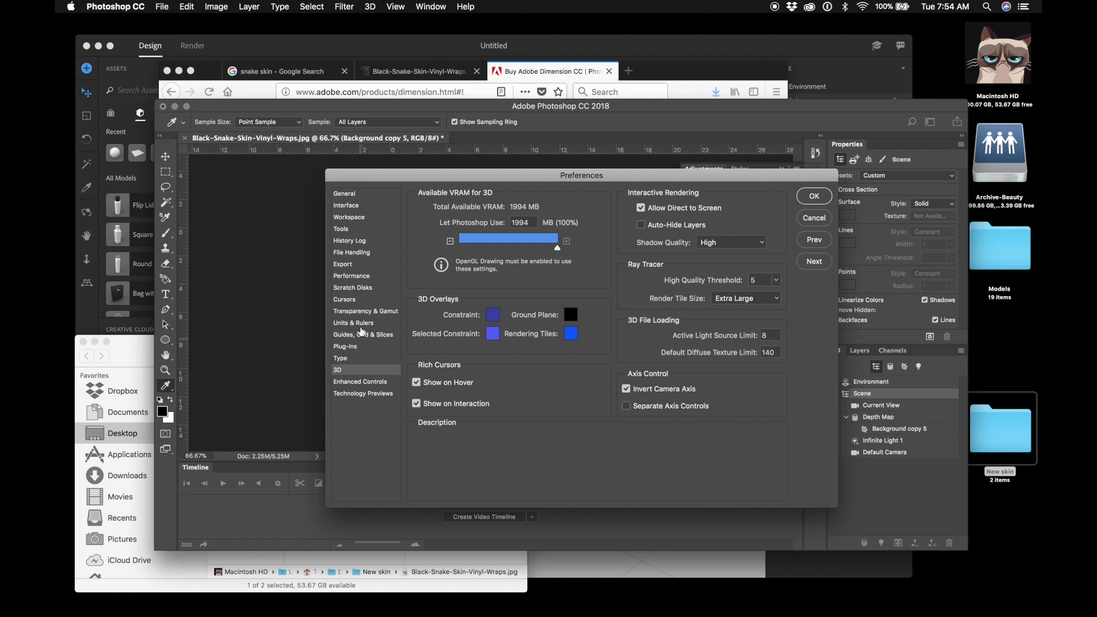
pyautogui.click(362, 277)
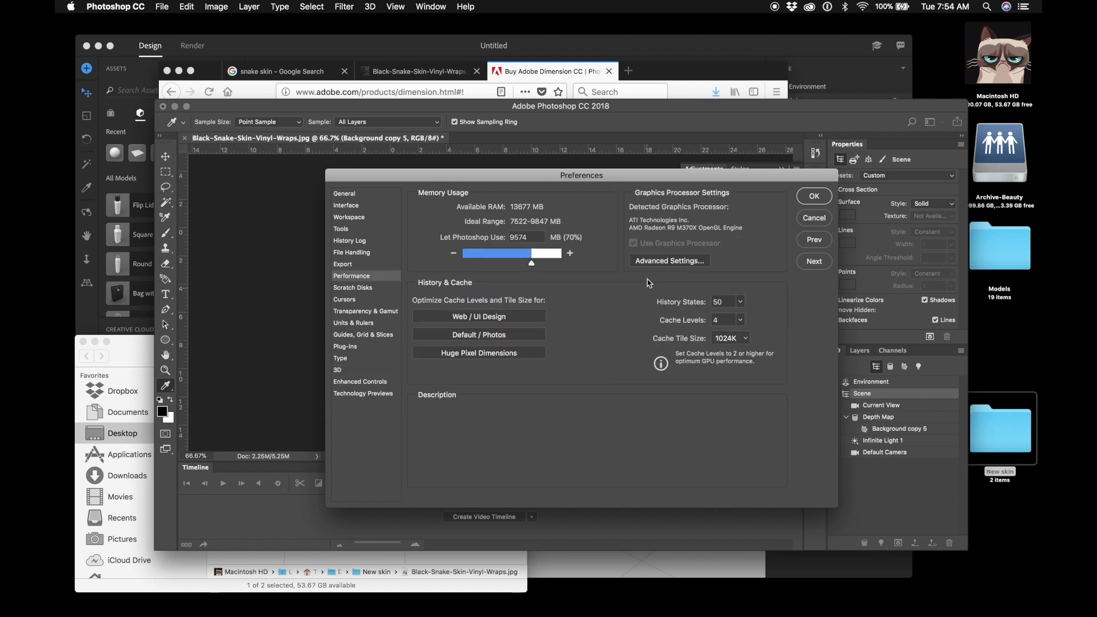
pyautogui.moveTo(635, 247)
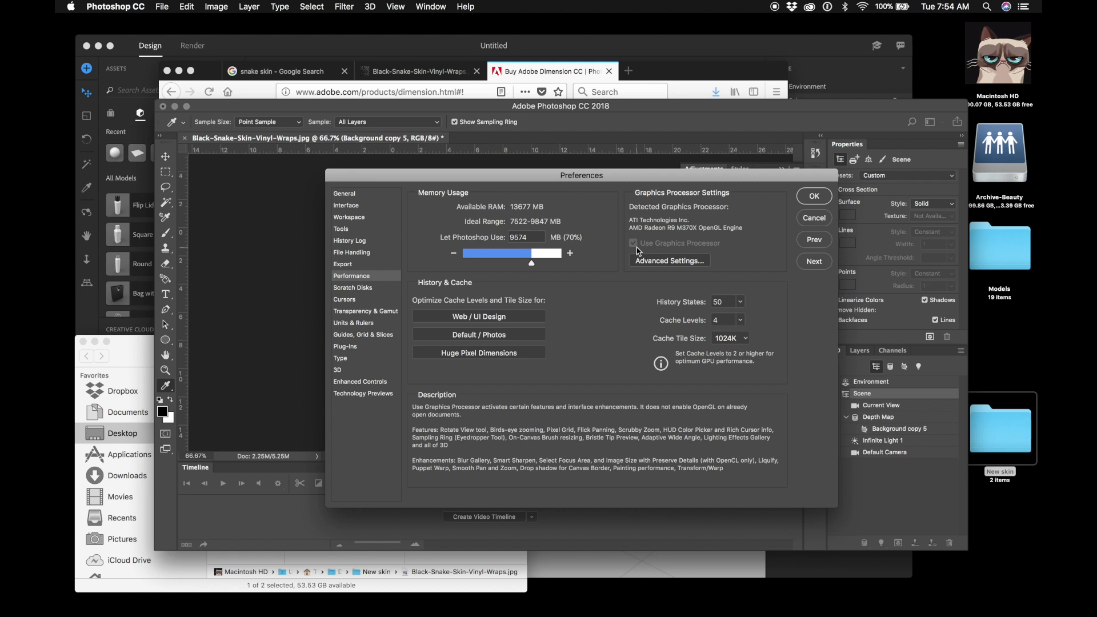
pyautogui.click(813, 217)
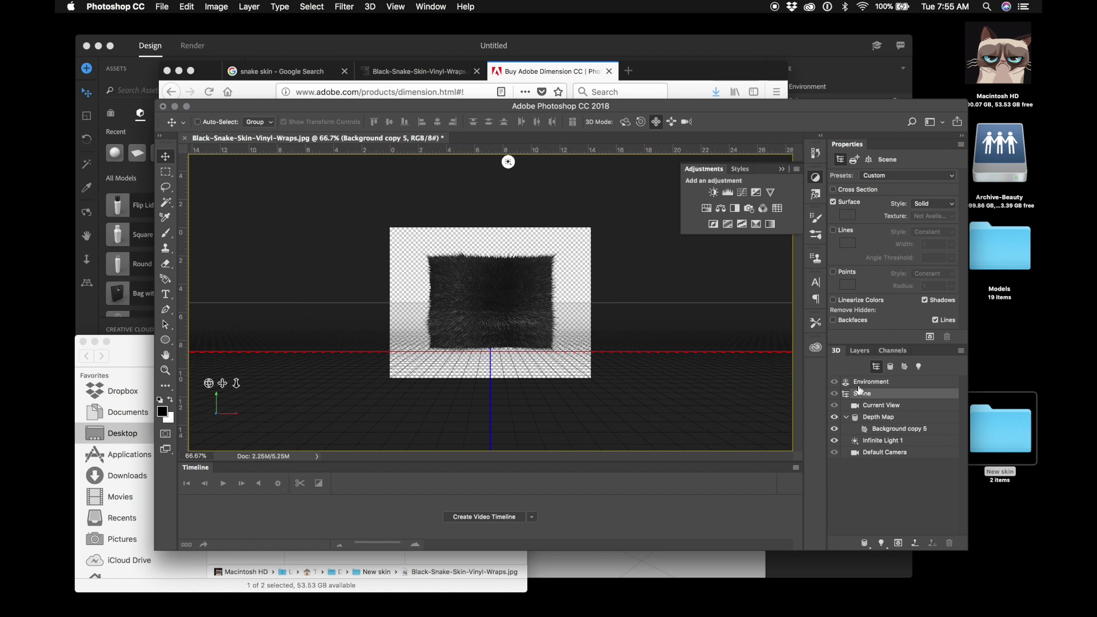
# - Generate normals from the diffuse texture with 0% Low and Medium contrast and 120% Detail Scale
pyautogui.click(883, 432)
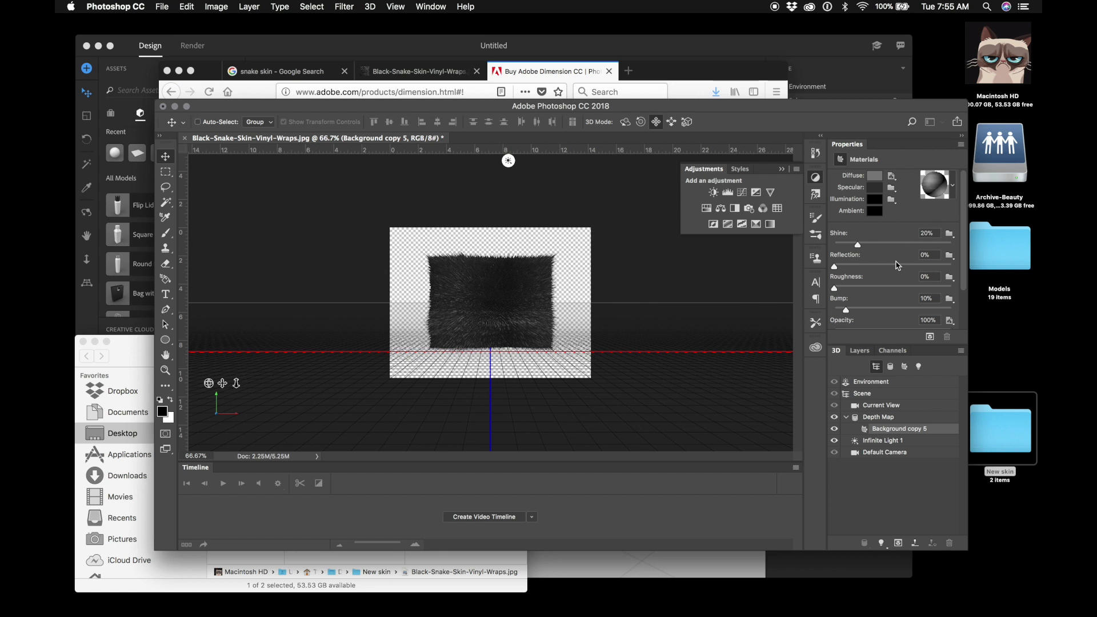
pyautogui.scroll(-3, 896, 265)
pyautogui.click(861, 323)
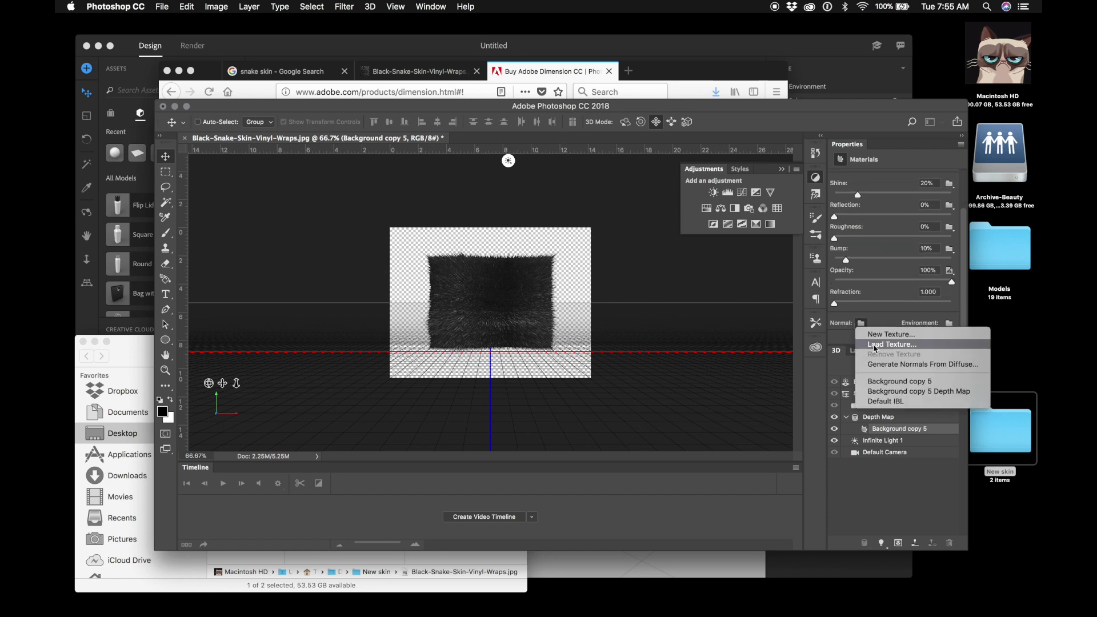
pyautogui.click(877, 364)
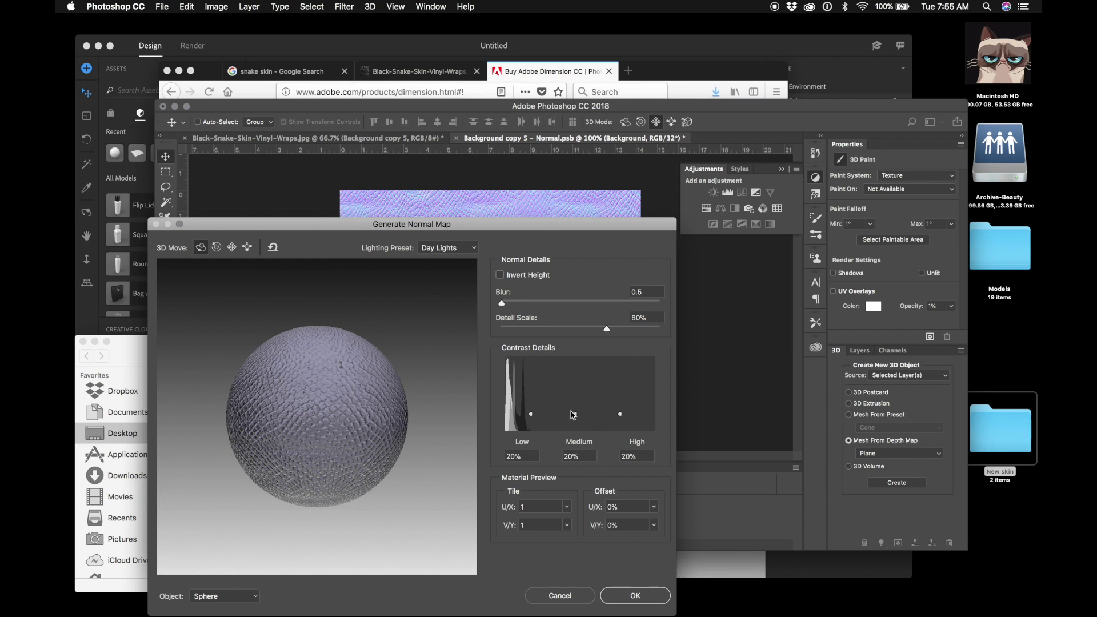
pyautogui.moveTo(576, 413); pyautogui.dragTo(555, 517)
pyautogui.moveTo(531, 413); pyautogui.dragTo(532, 452)
pyautogui.moveTo(608, 329); pyautogui.dragTo(659, 327)
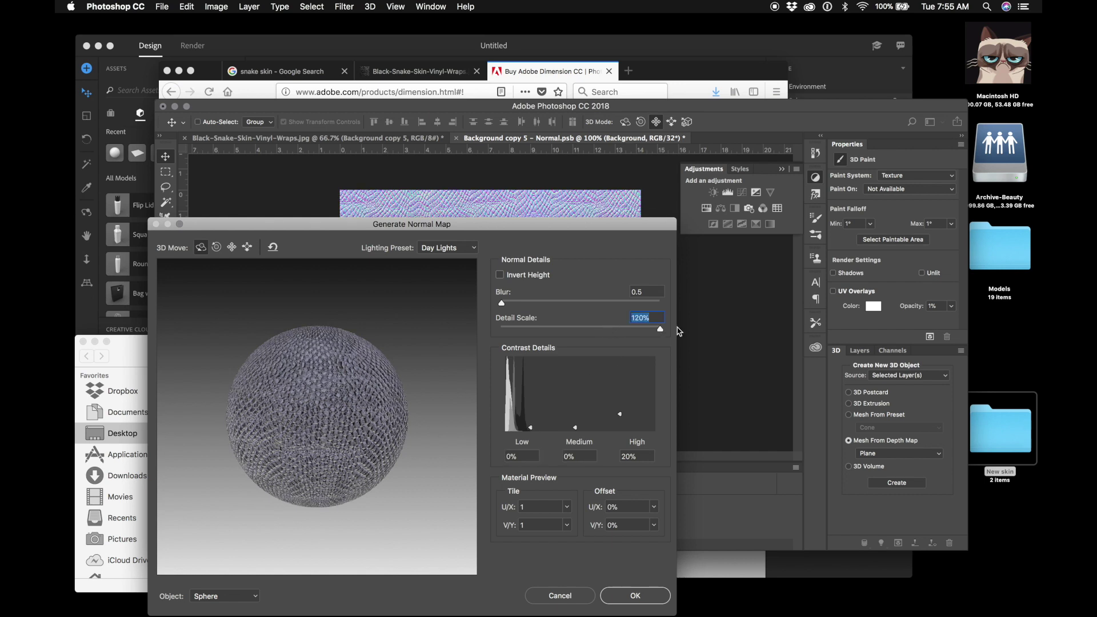
pyautogui.click(635, 596)
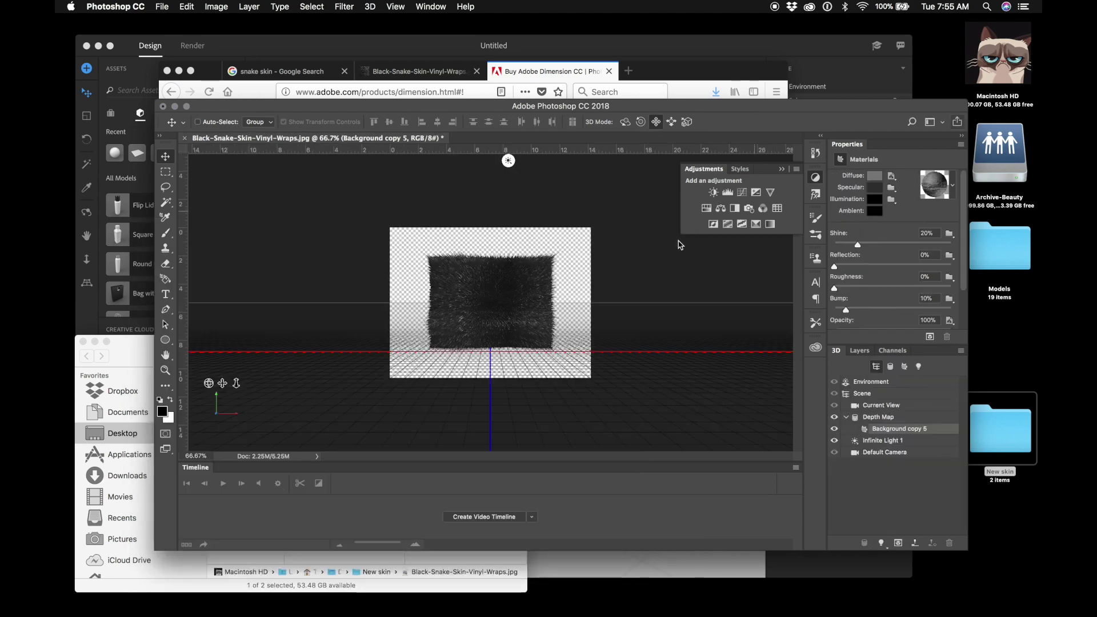
# - Open the Normal texture for editing, then abandon a first Save As attempt
pyautogui.scroll(-3, 920, 301)
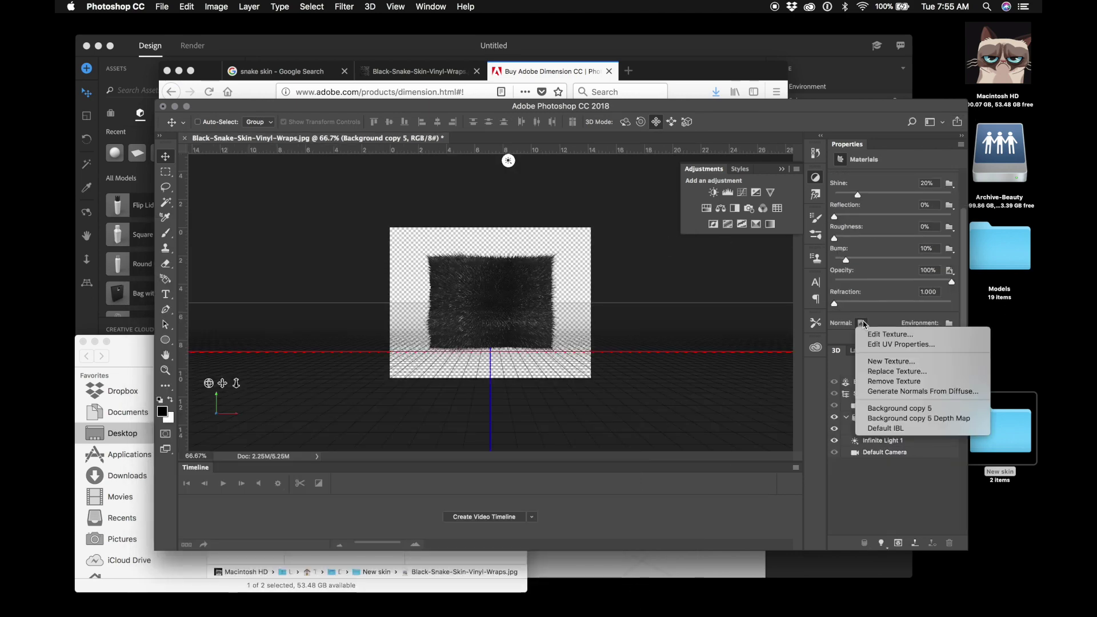
pyautogui.click(862, 324)
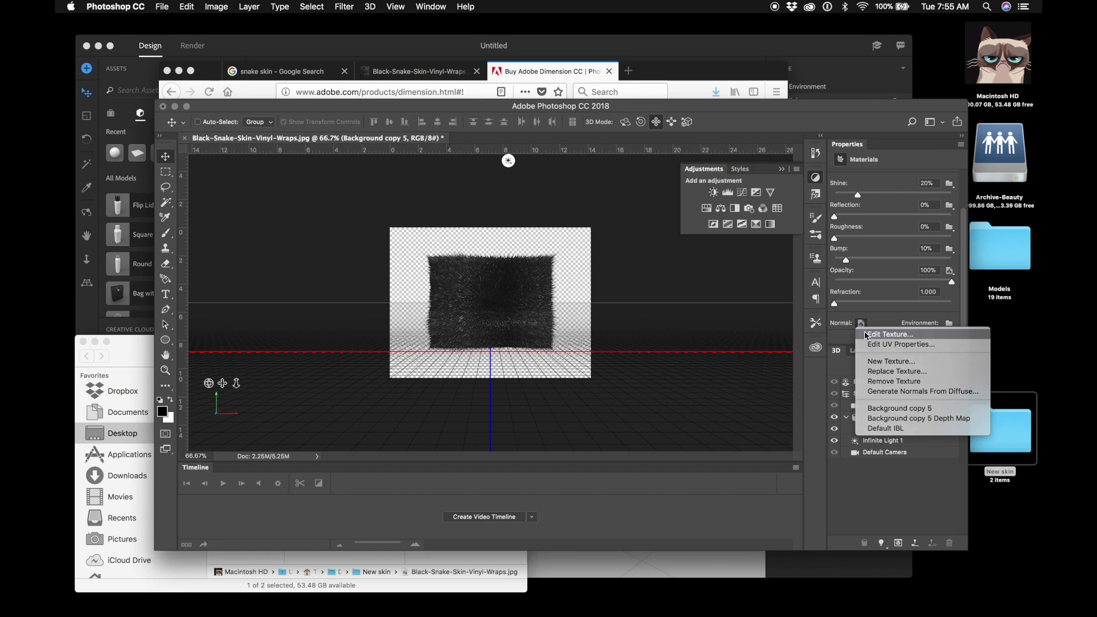
pyautogui.click(866, 335)
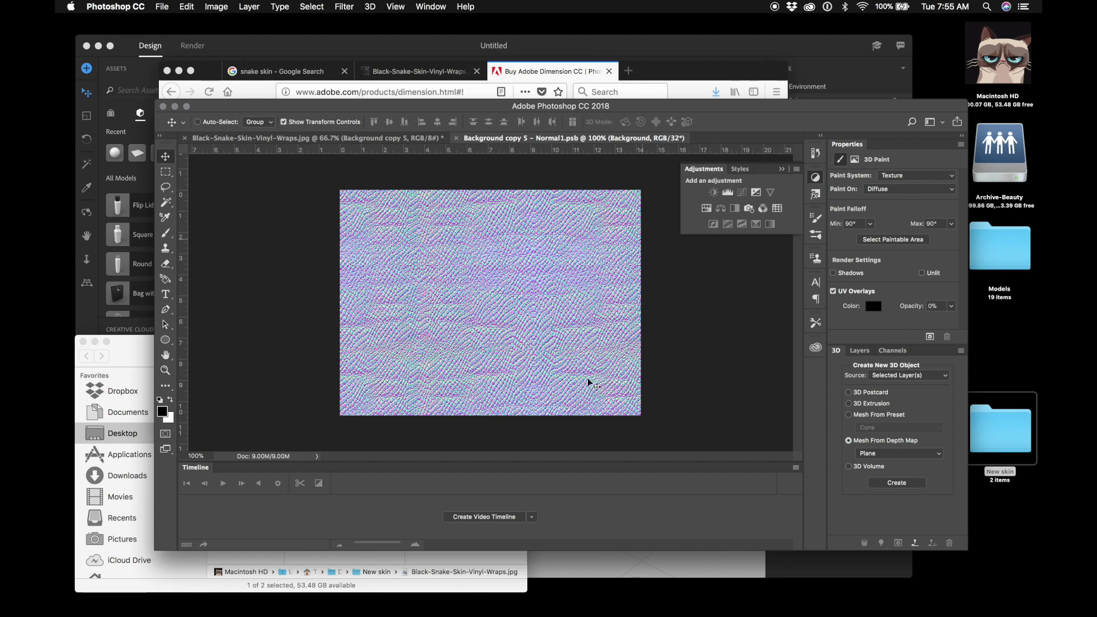
pyautogui.press('super+shift+s')
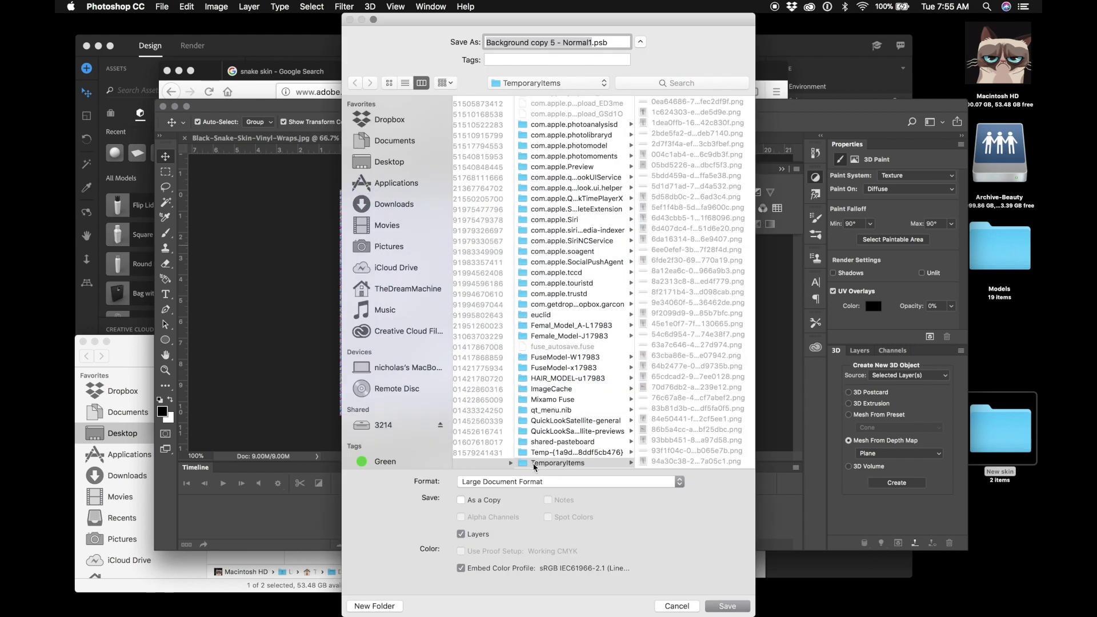
pyautogui.click(518, 486)
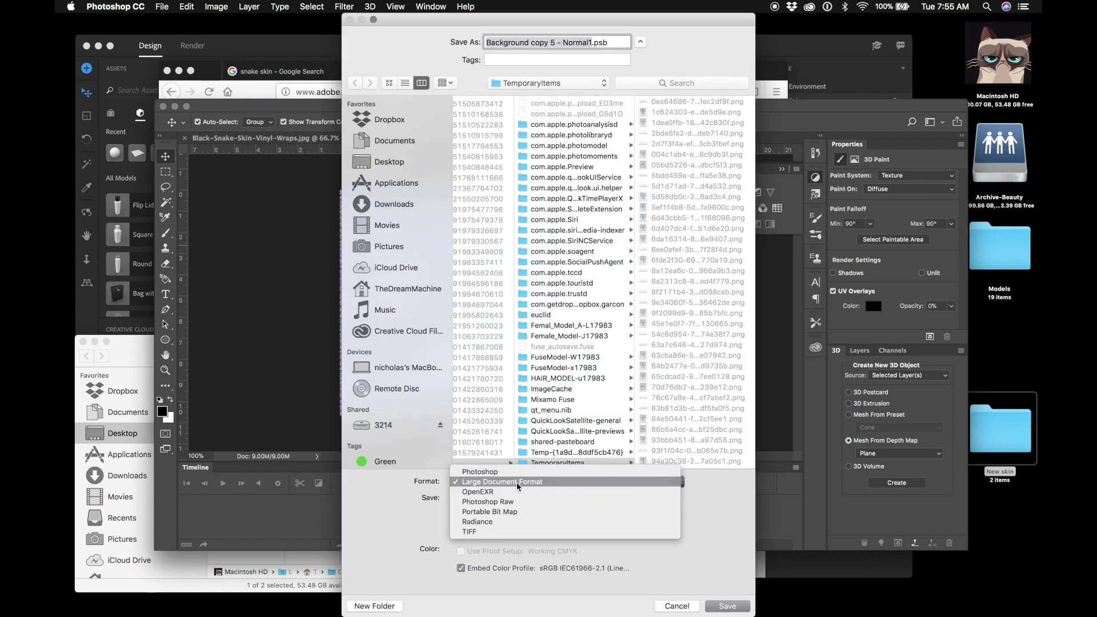
pyautogui.click(676, 607)
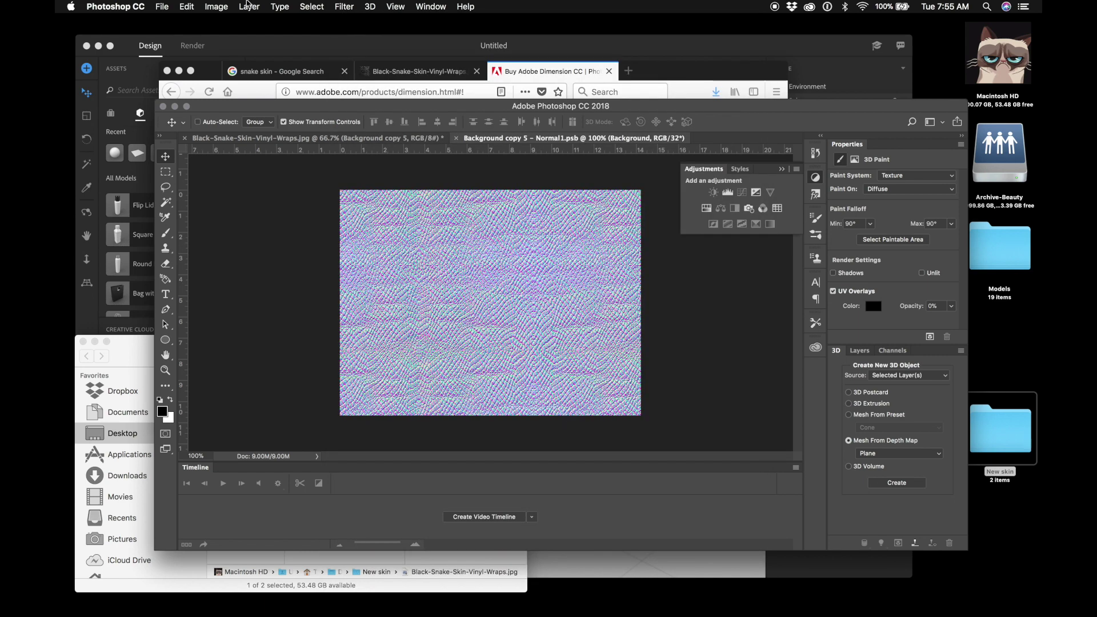
# - Export the normal map as a JPG into Desktop > New skin as Background copy 5 - Normal1.jpg
pyautogui.click(161, 6)
pyautogui.moveTo(189, 160)
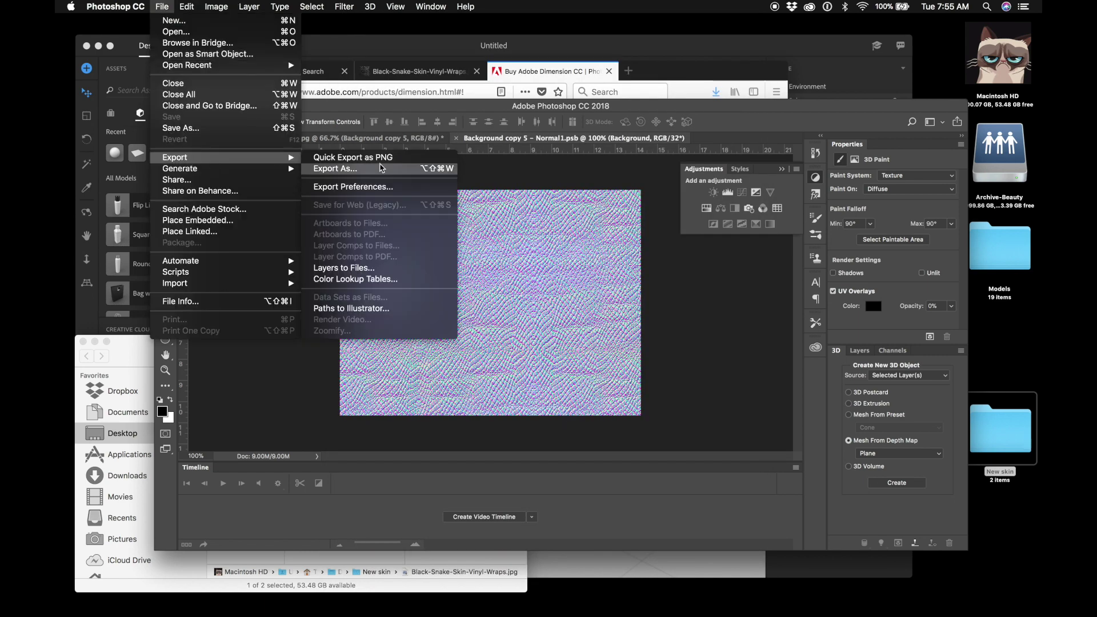
pyautogui.click(378, 170)
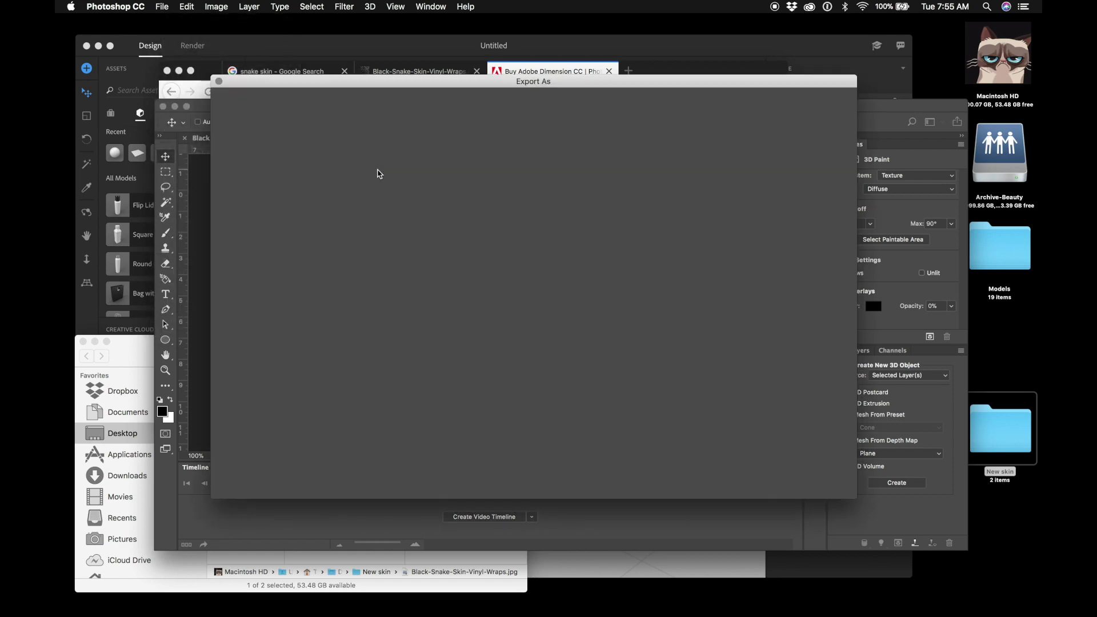
pyautogui.click(776, 115)
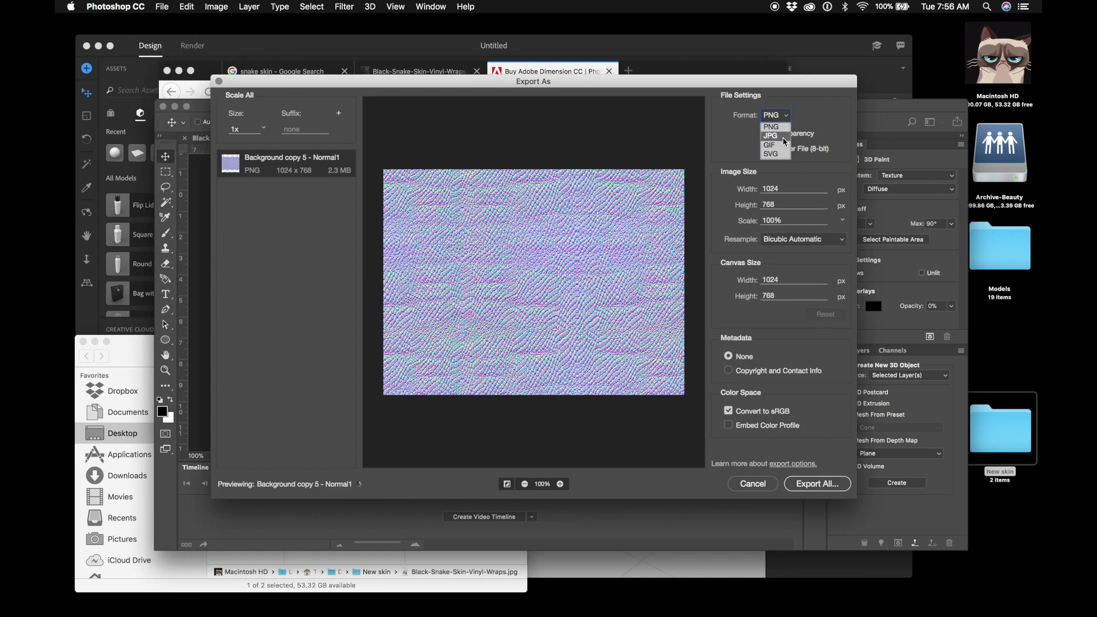
pyautogui.click(784, 139)
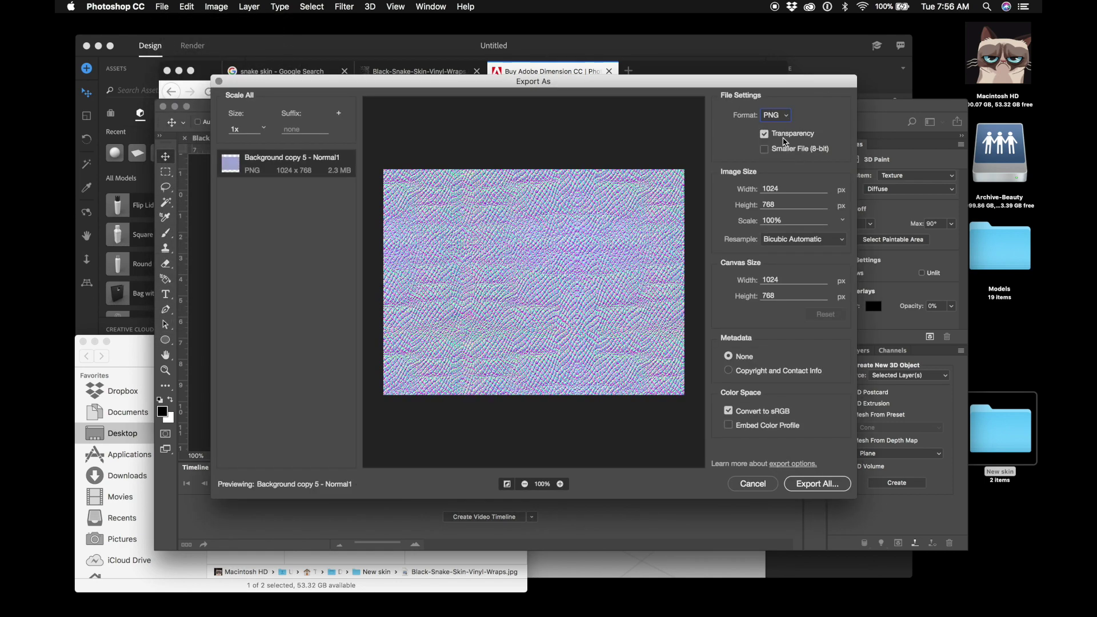
pyautogui.click(810, 484)
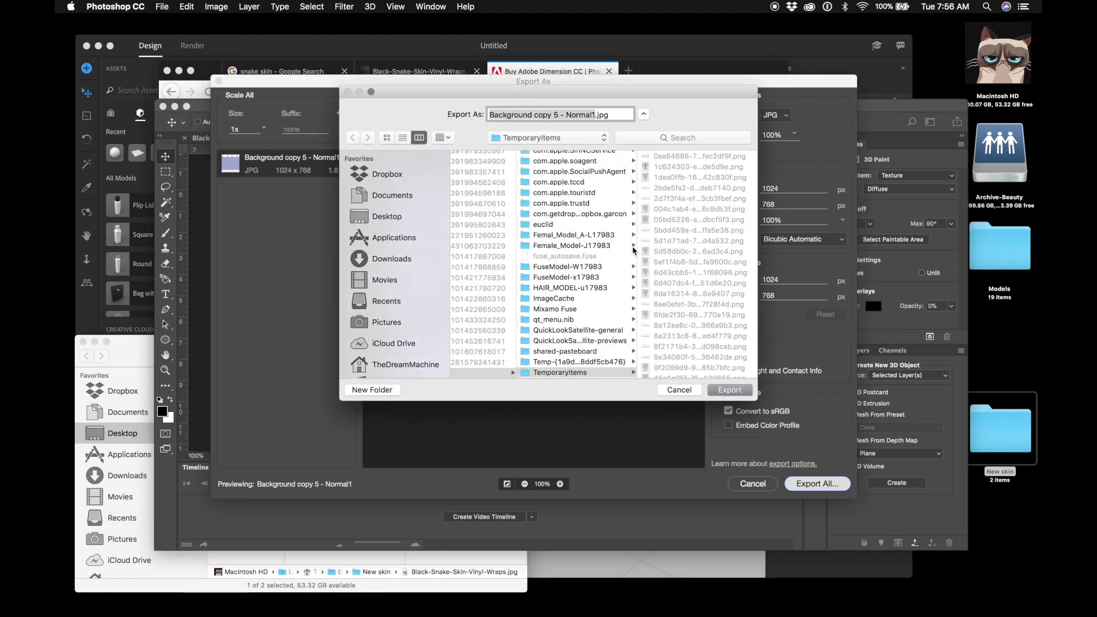
pyautogui.click(388, 217)
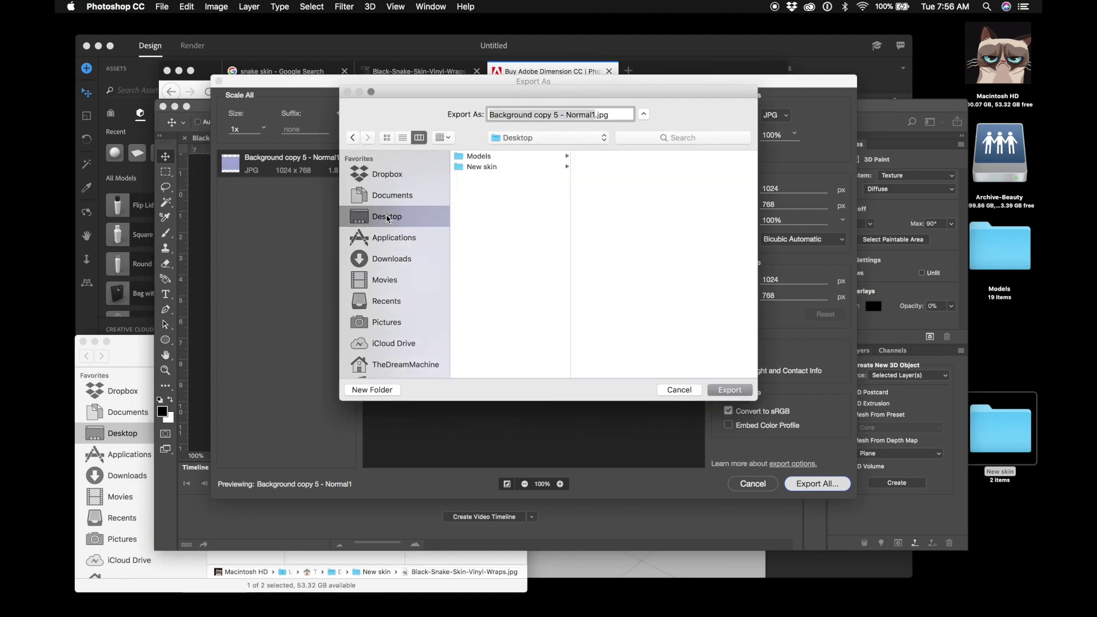
pyautogui.click(480, 167)
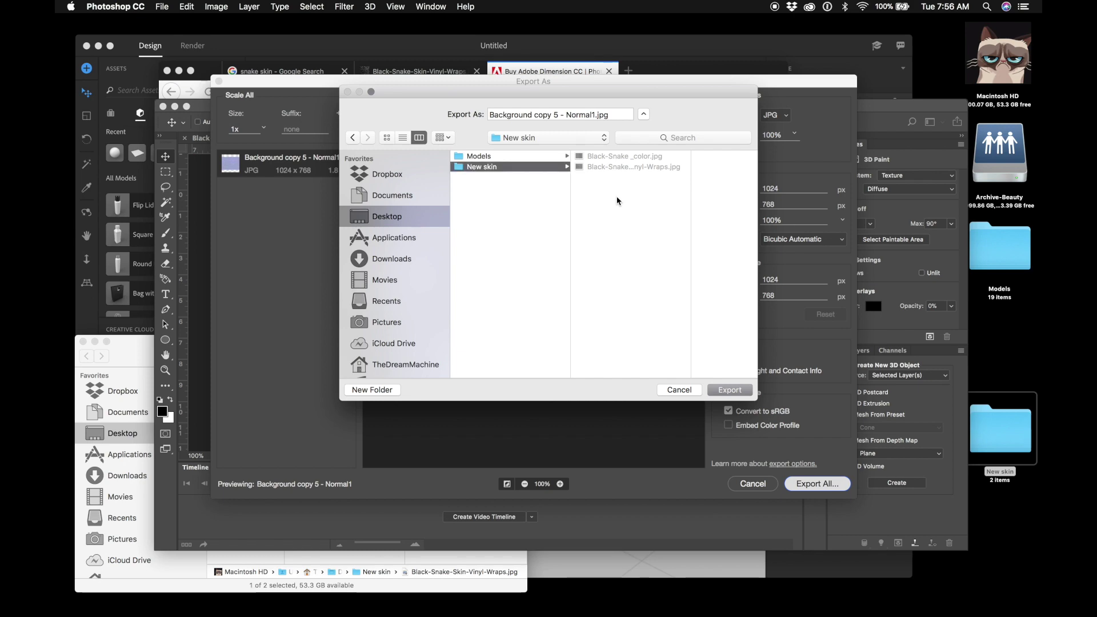
pyautogui.press('Return')
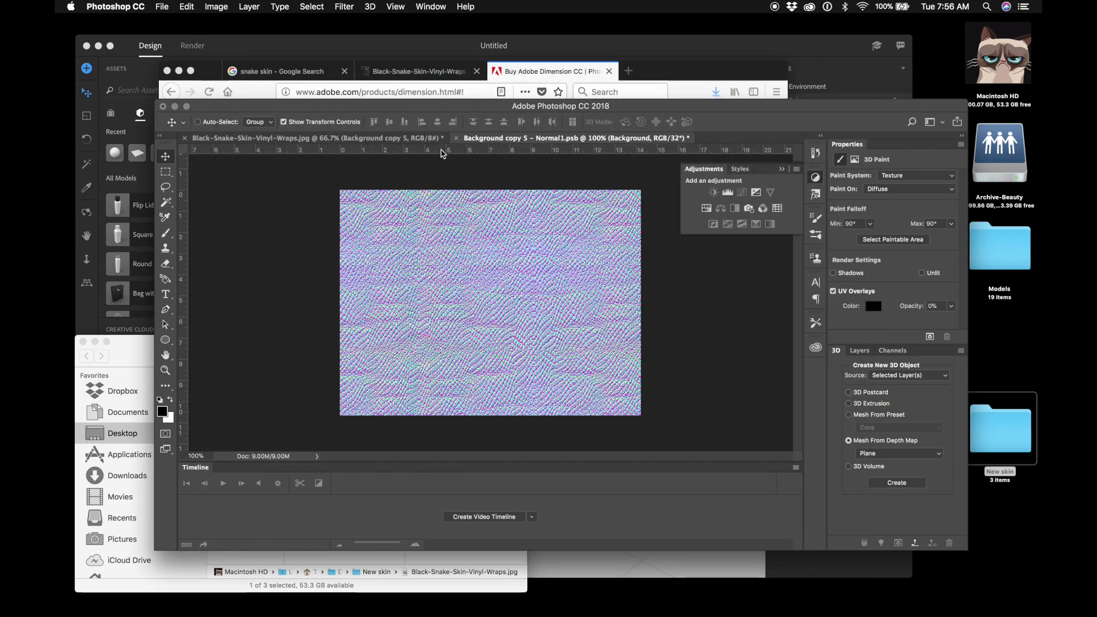
pyautogui.click(440, 138)
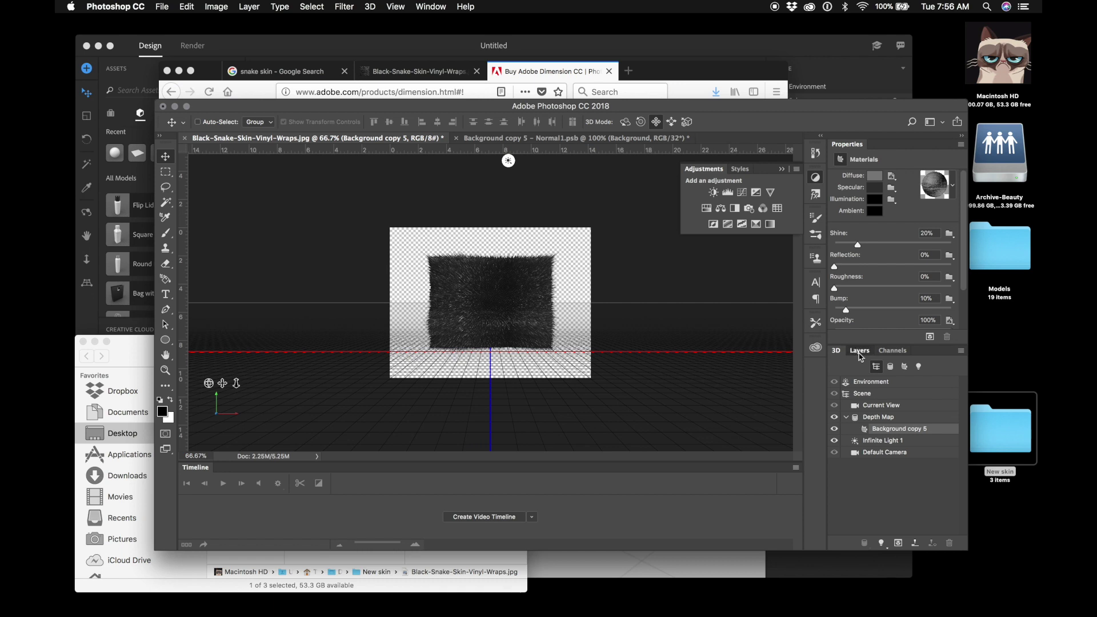
# - Undo the 3D fur cube, removing the normal map and mesh, to restore the flat snake-skin layer
pyautogui.click(860, 351)
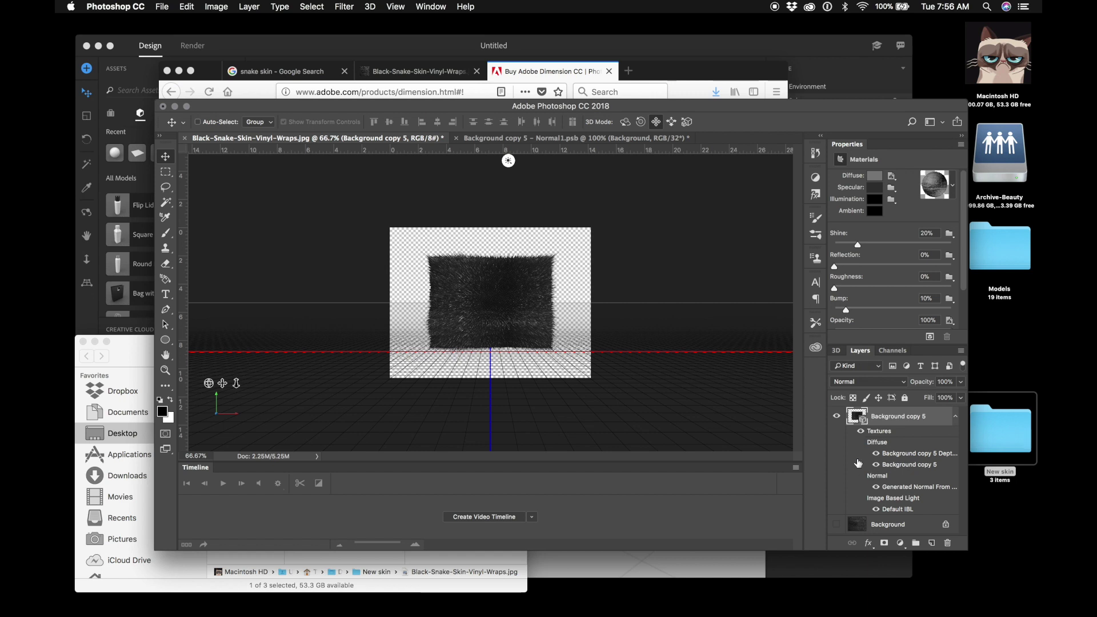
pyautogui.click(862, 433)
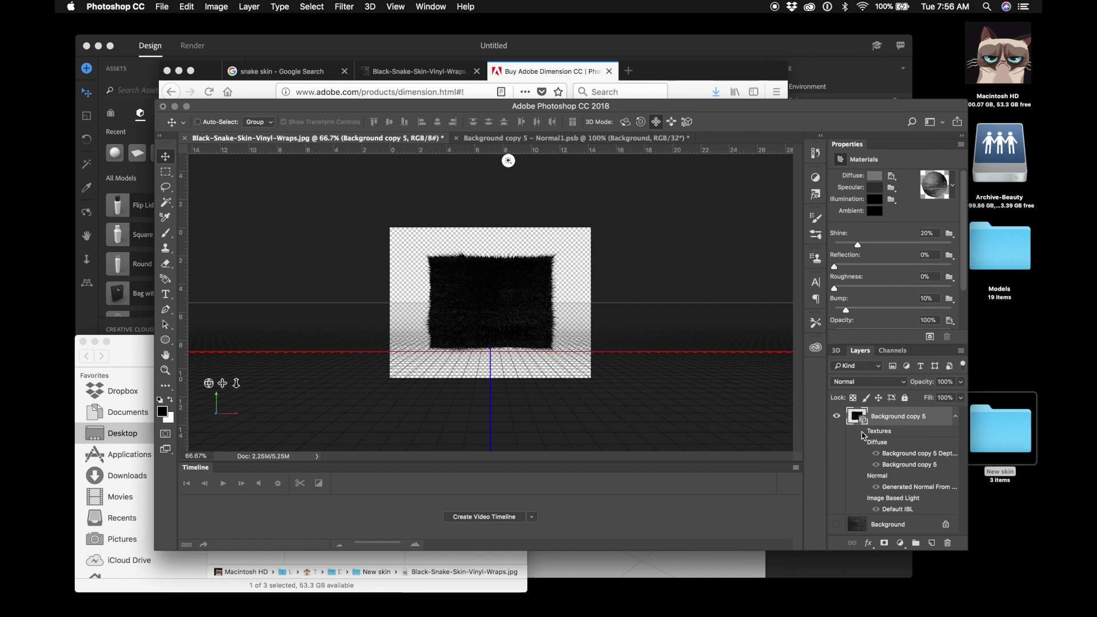
pyautogui.click(861, 432)
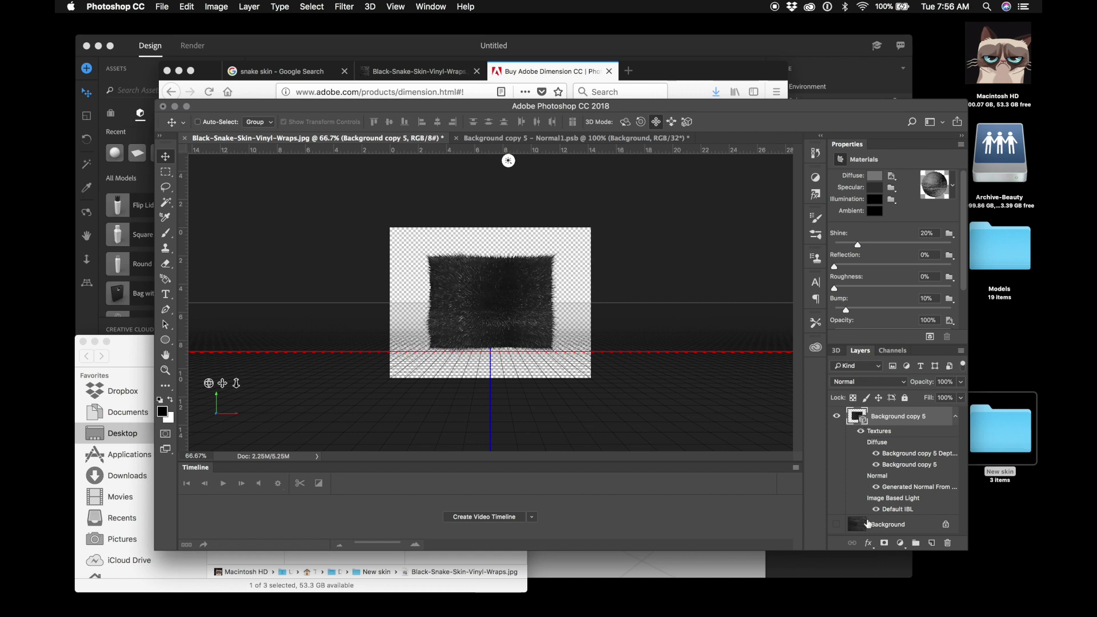
pyautogui.press('super+c')
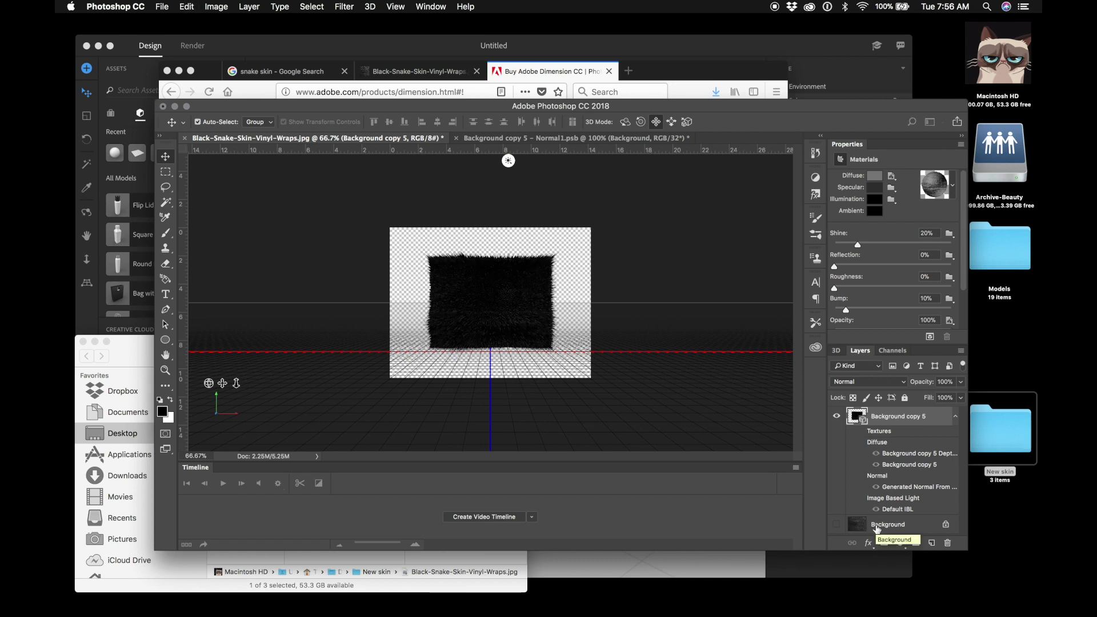
pyautogui.click(356, 4)
pyautogui.click(681, 379)
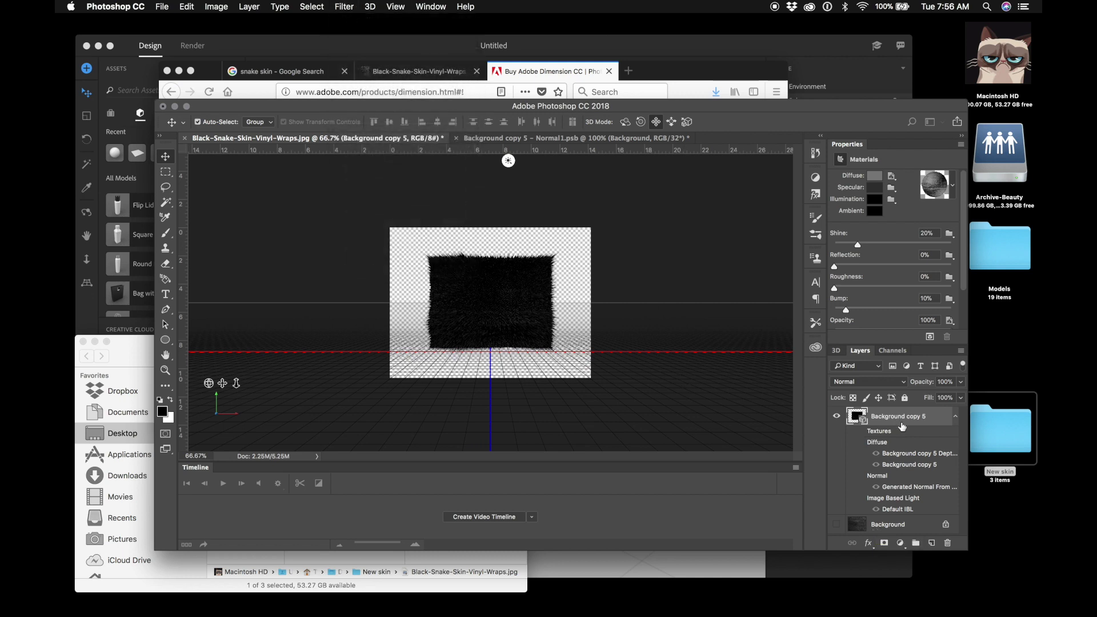
pyautogui.press('super+c')
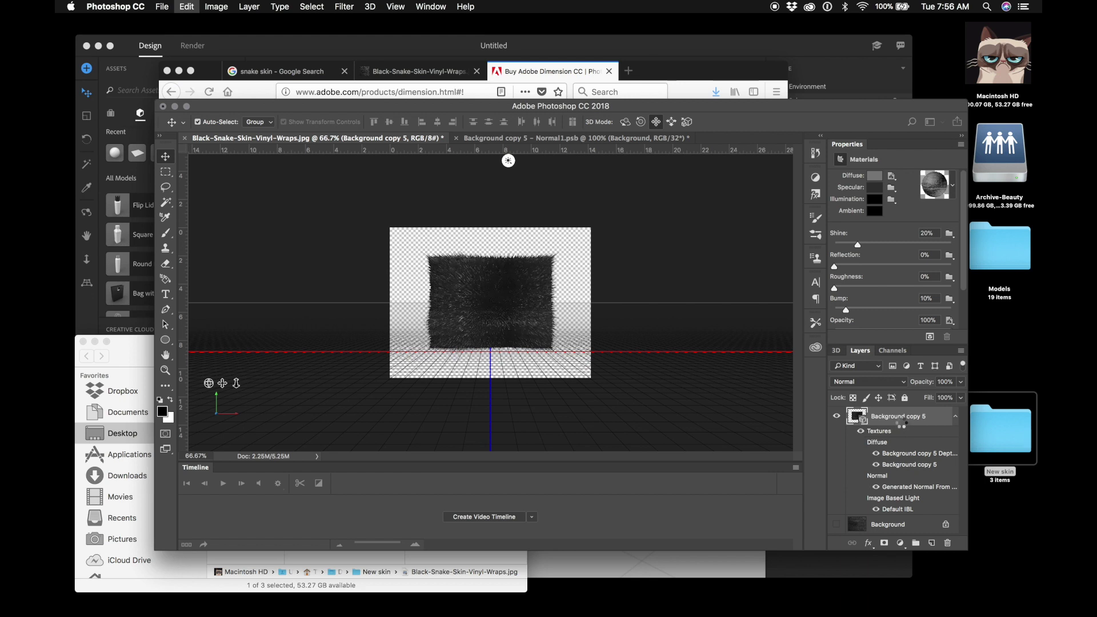
pyautogui.press('super+z')
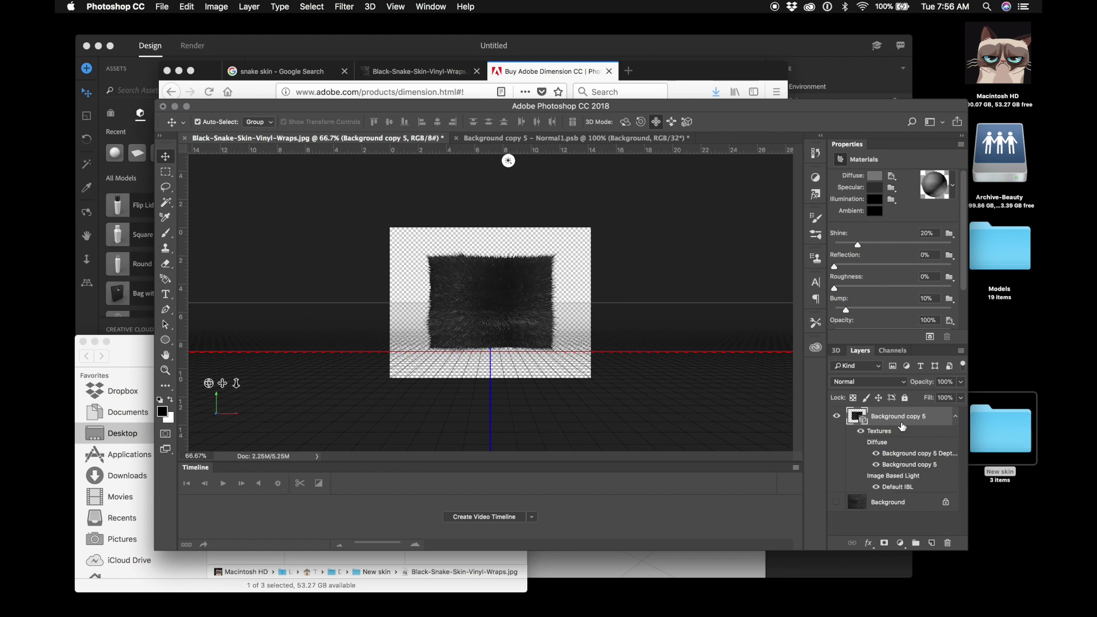
pyautogui.press('super')
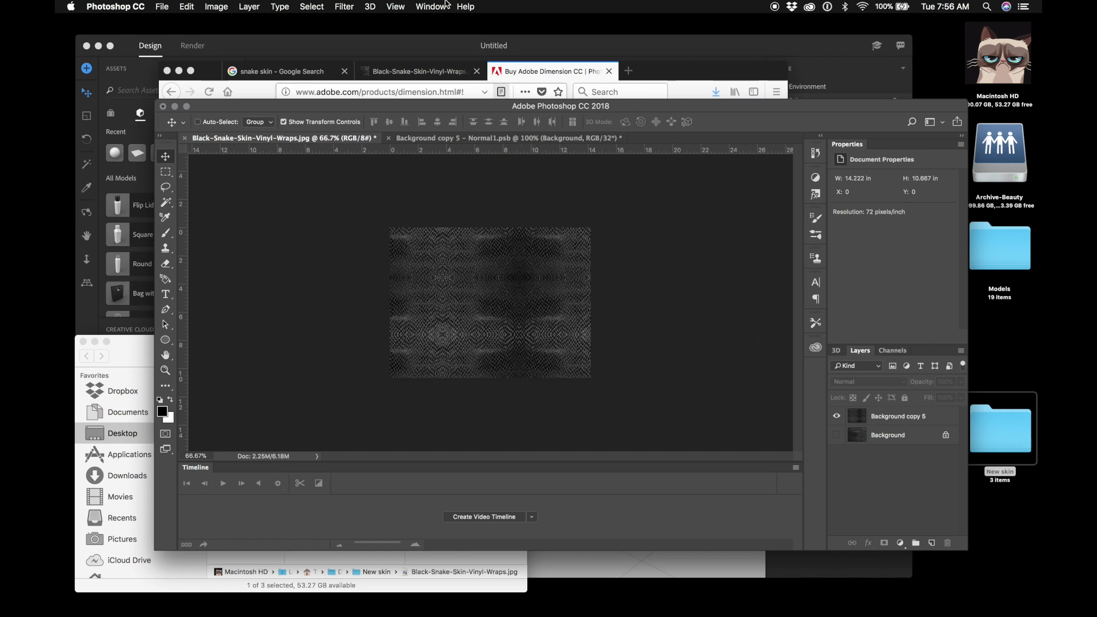
# - Apply Filter > 3D > Generate Bump Map to Background copy 5 with 0.5 Blur and 120% Detail Scale
pyautogui.click(346, 6)
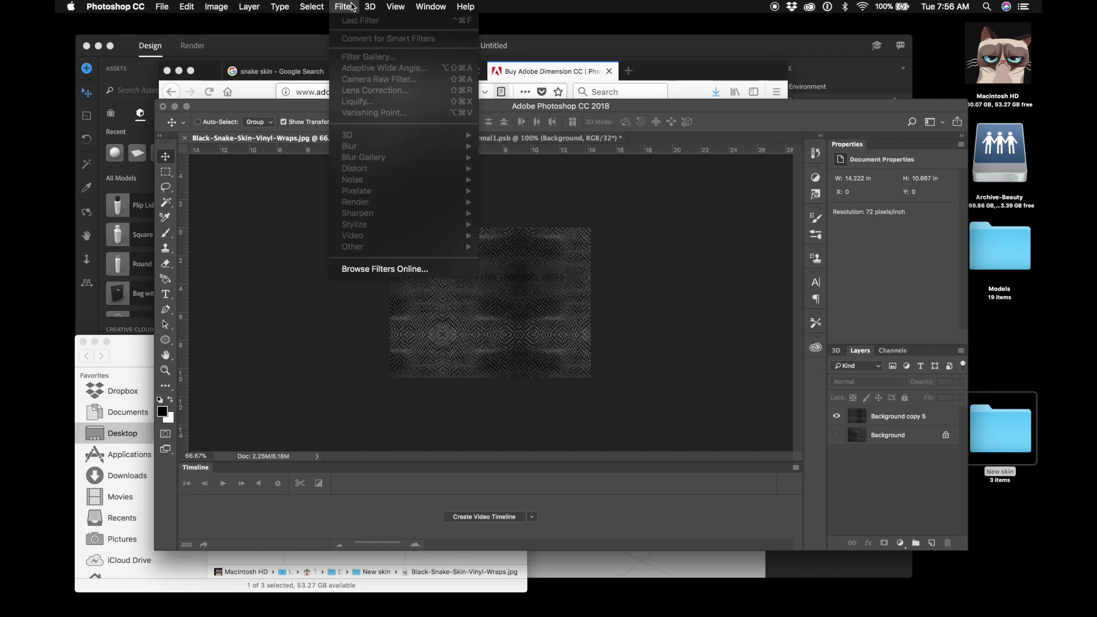
pyautogui.click(696, 417)
pyautogui.click(905, 417)
pyautogui.click(345, 6)
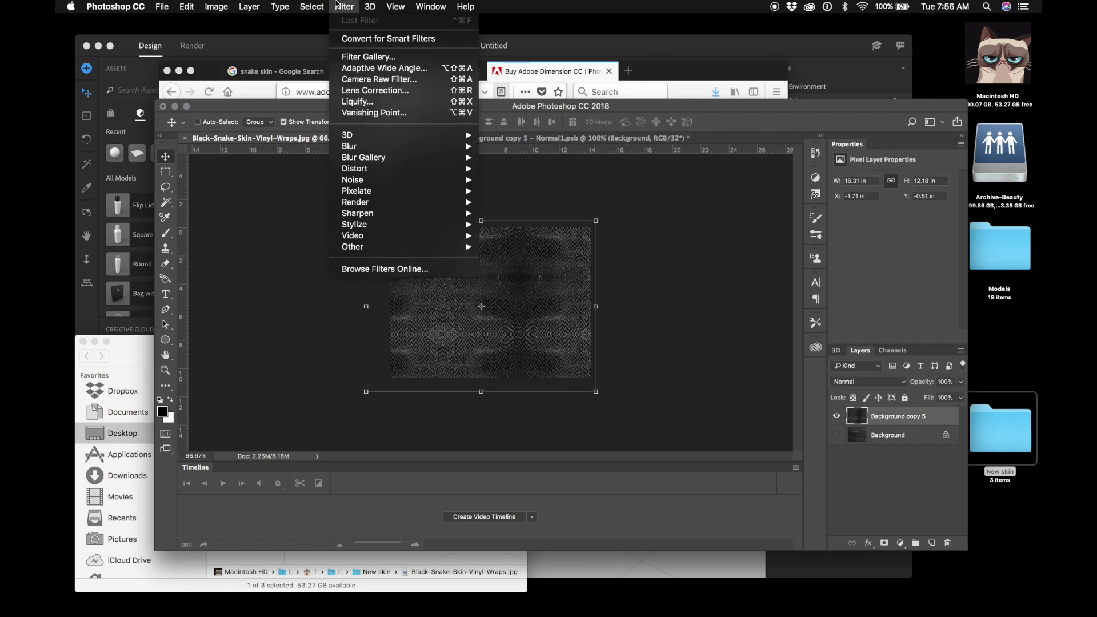
pyautogui.moveTo(369, 136)
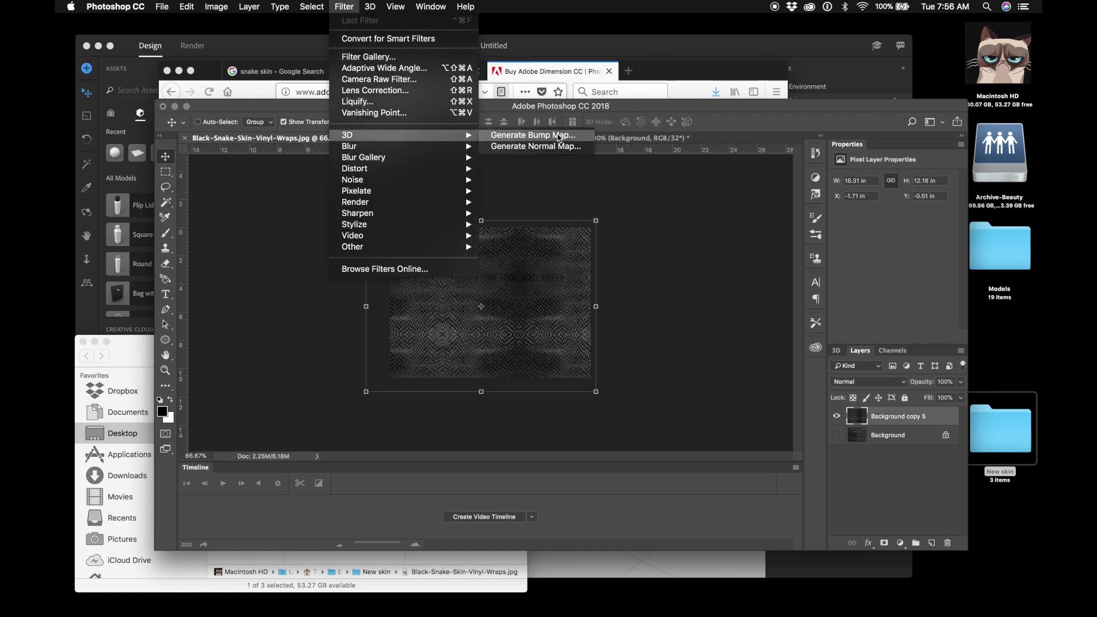
pyautogui.click(558, 135)
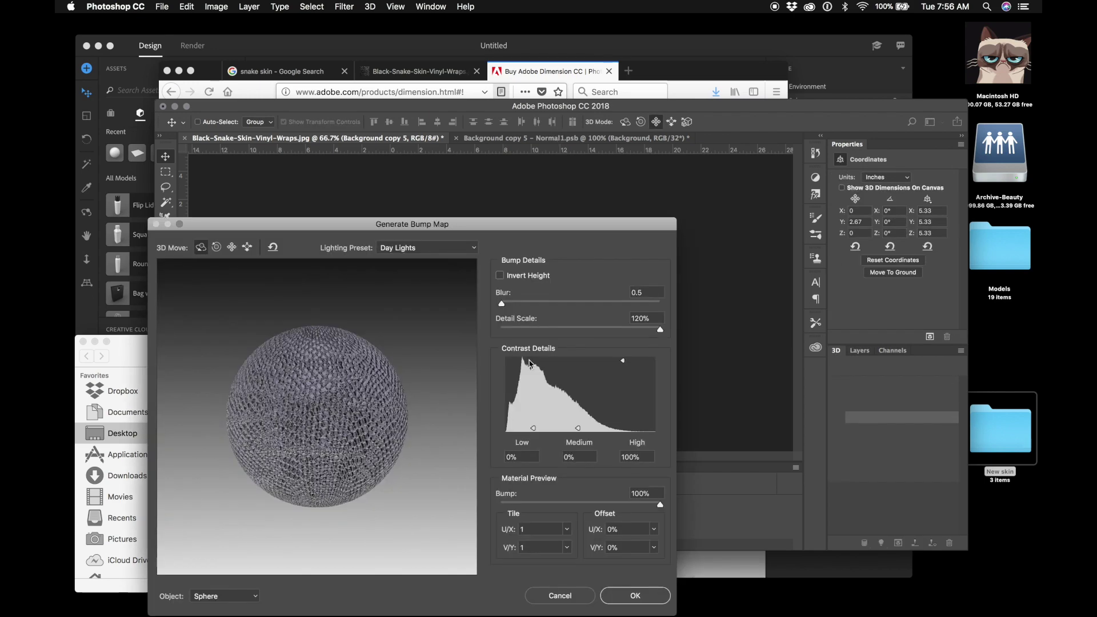
pyautogui.click(534, 429)
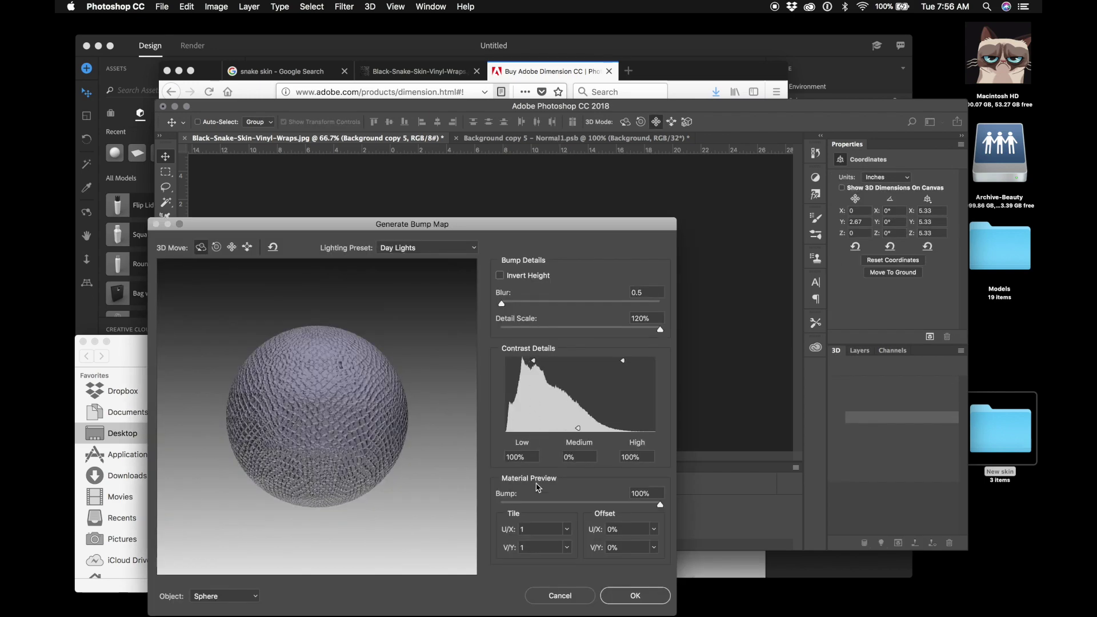
pyautogui.click(619, 601)
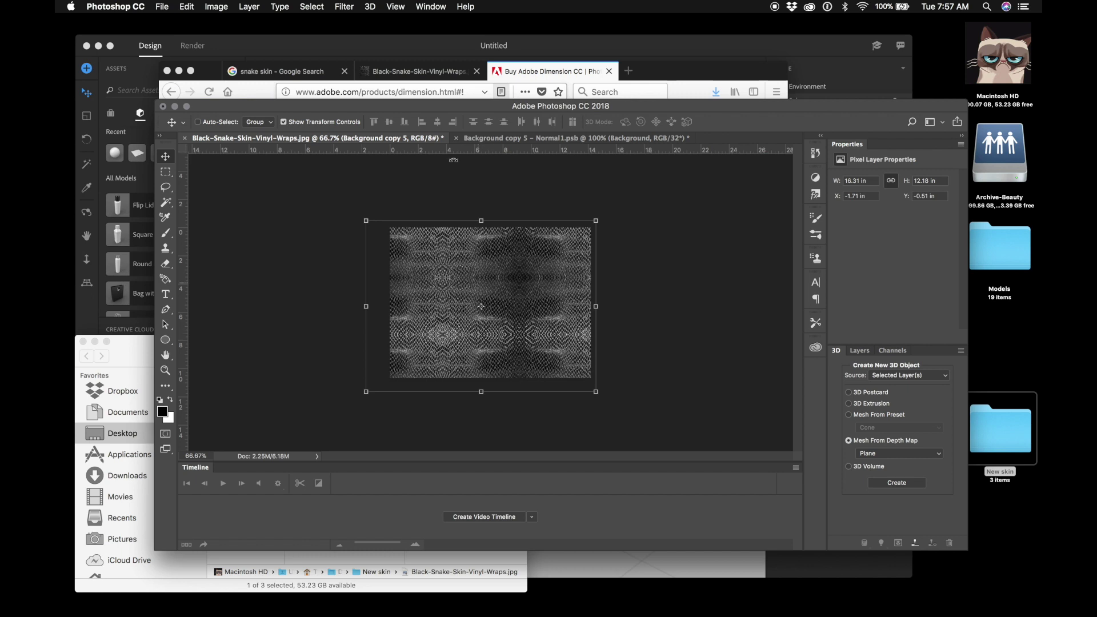
# - Save the bump map as a JPEG ending in 'Bump' in the New skin folder
pyautogui.click(162, 6)
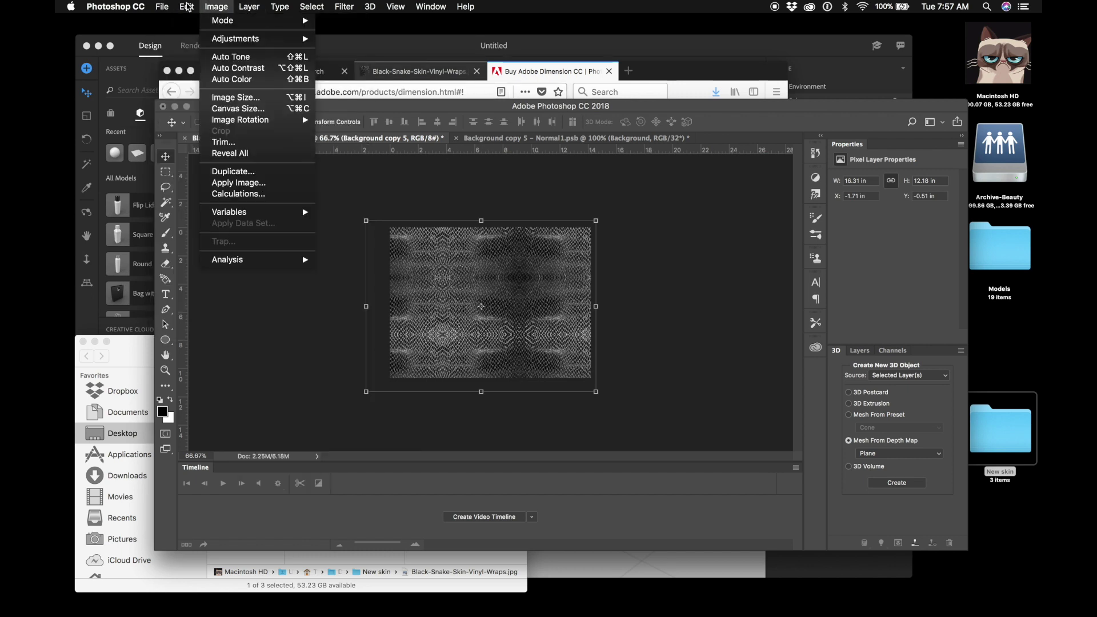
pyautogui.click(173, 11)
pyautogui.press('shift+super+s')
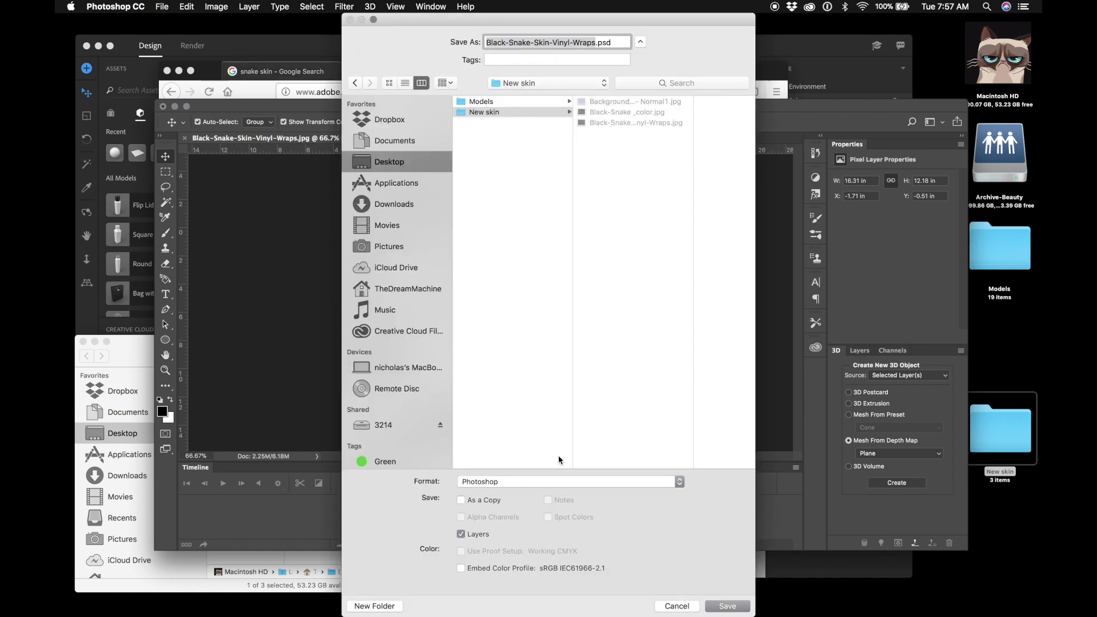
pyautogui.click(550, 480)
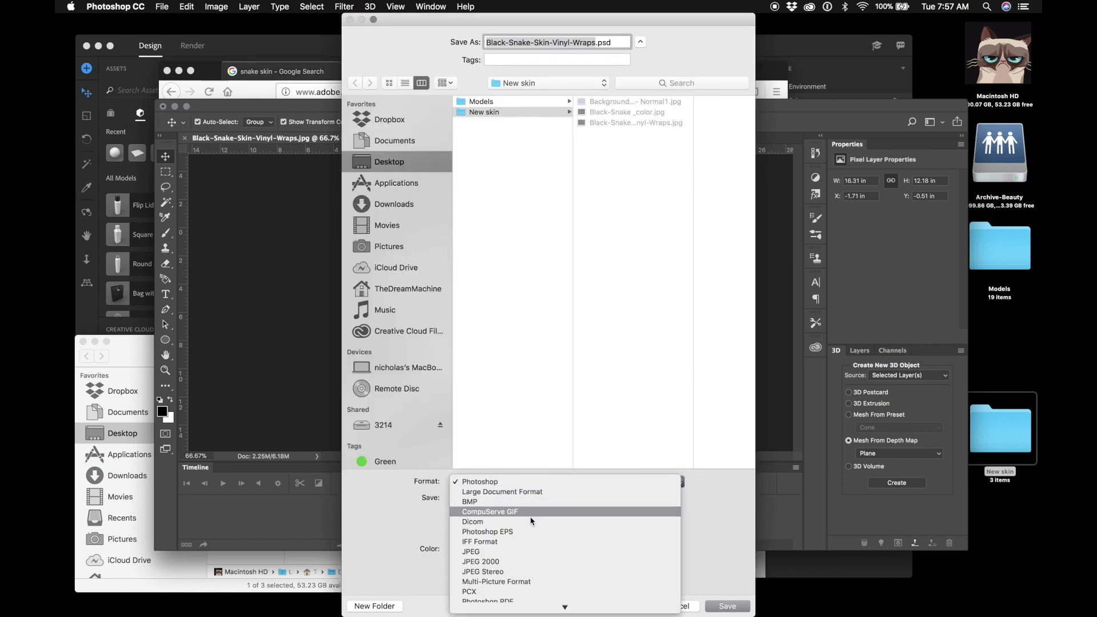
pyautogui.press('Return')
pyautogui.press('Right')
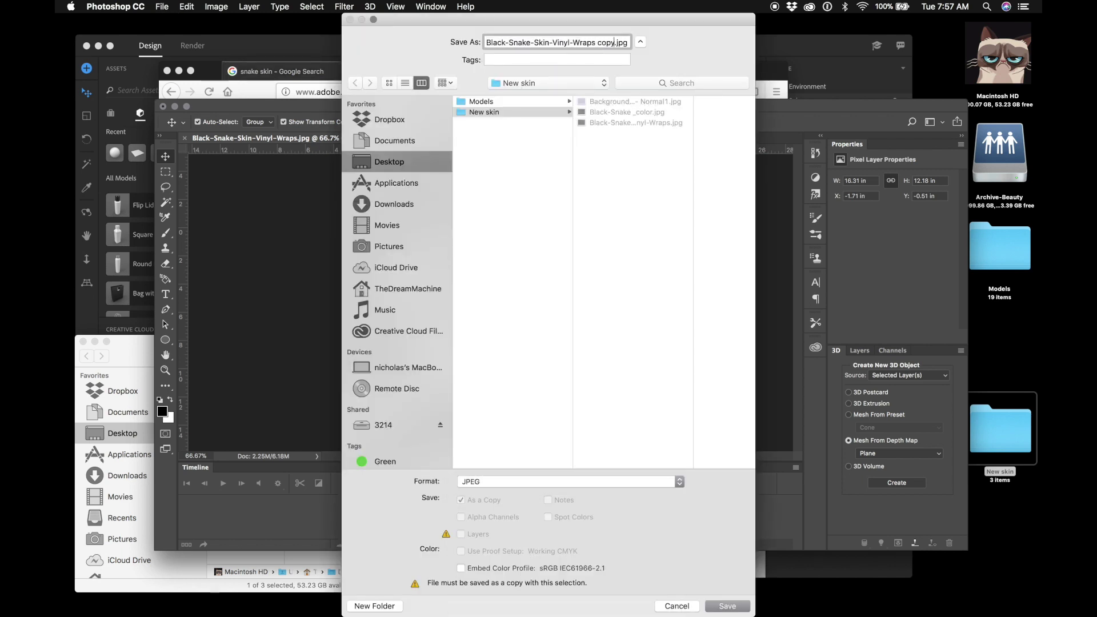
pyautogui.press('BackSpace')
pyautogui.press('BackSpace')
pyautogui.press('BackSpace')
pyautogui.press('BackSpace')
pyautogui.press('BackSpace')
pyautogui.press('BackSpace')
pyautogui.press('BackSpace')
pyautogui.press('BackSpace')
pyautogui.press('BackSpace')
pyautogui.press('BackSpace')
pyautogui.press('BackSpace')
pyautogui.write('Bump')
pyautogui.press('Return')
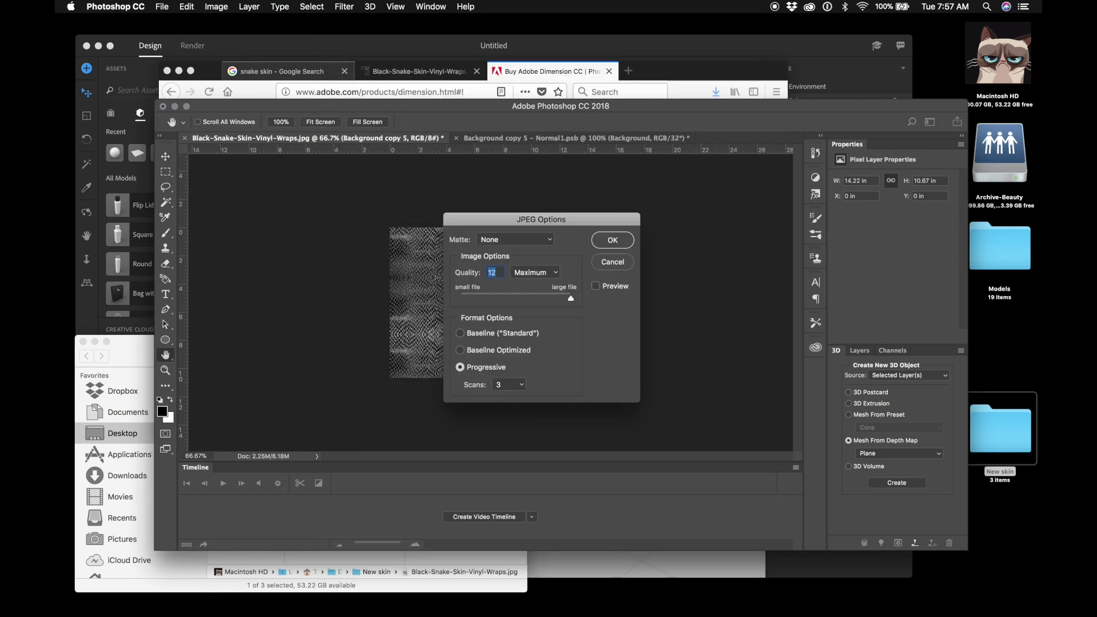
pyautogui.click(613, 238)
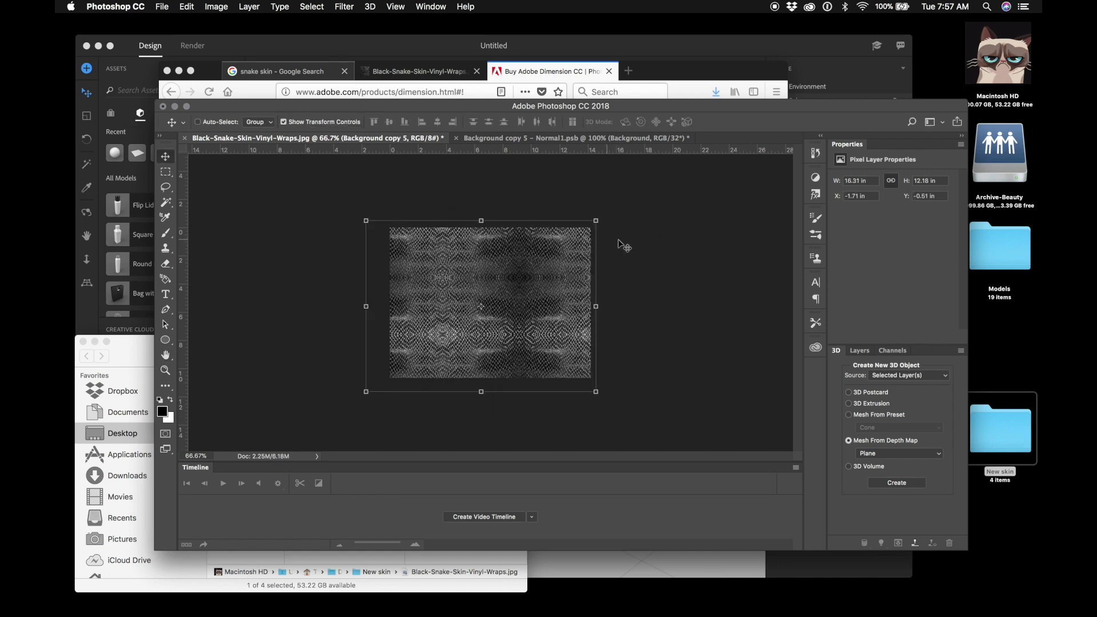
# - Add a new Layer 1 and fill it with solid black
pyautogui.click(862, 351)
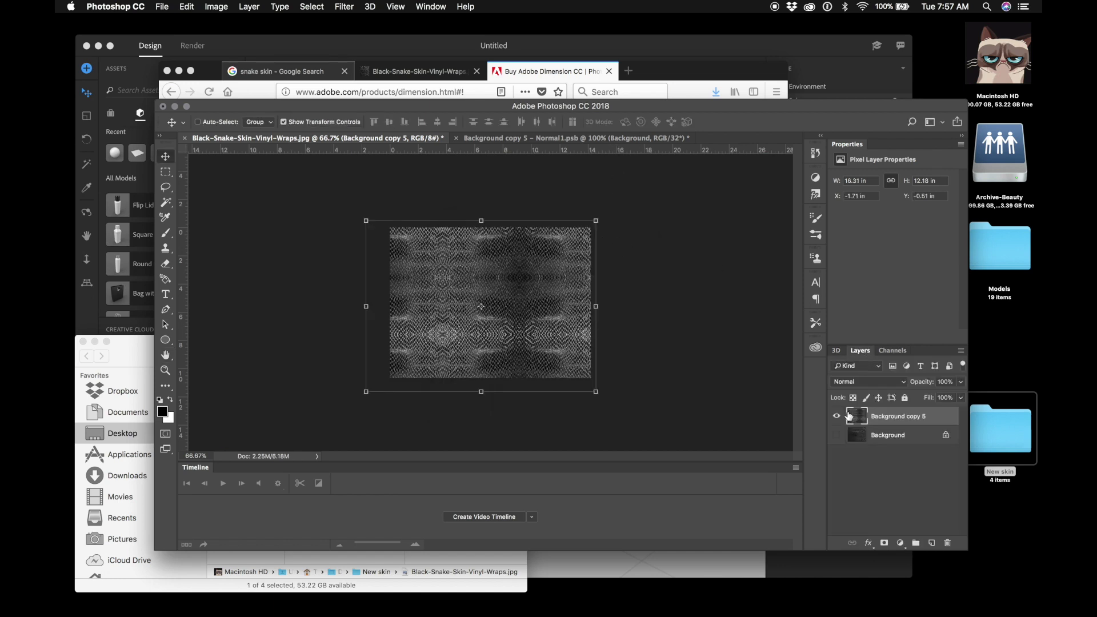
pyautogui.press('super+shift+n')
pyautogui.press('Return')
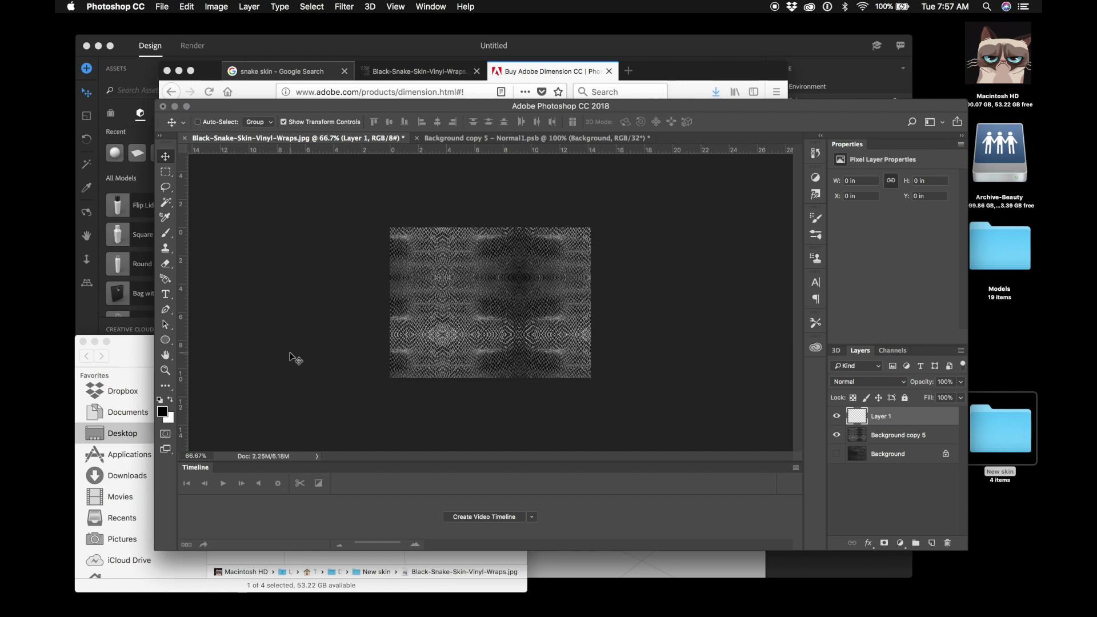
pyautogui.press('g')
pyautogui.click(480, 262)
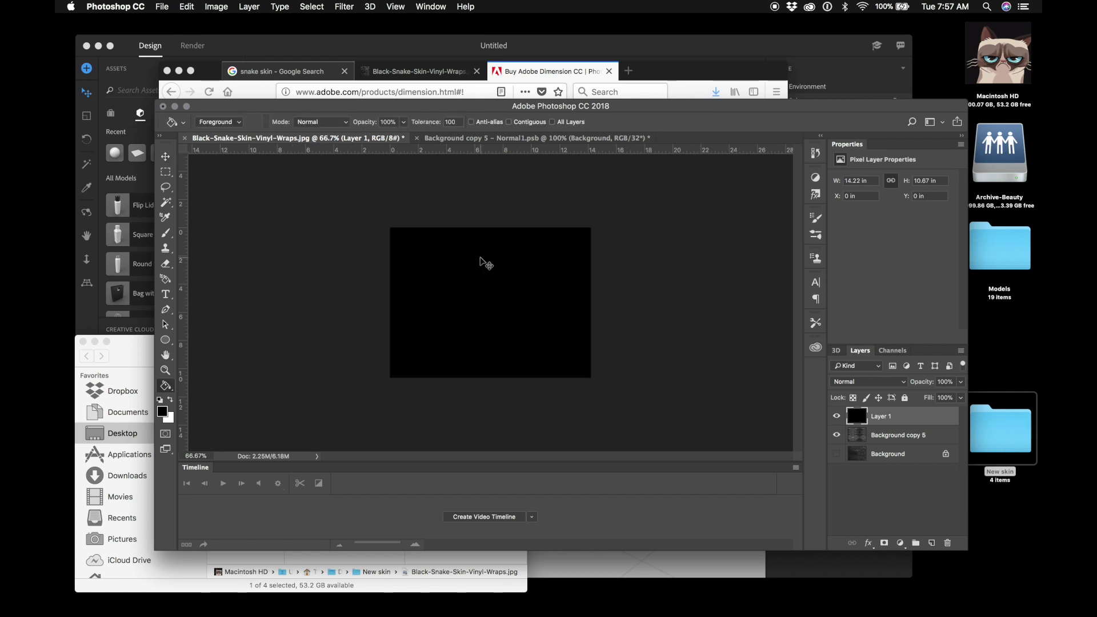
# - Save the solid black image as a Quality 12 Maximum JPEG in New skin
pyautogui.press('super+shift+s')
pyautogui.click(534, 482)
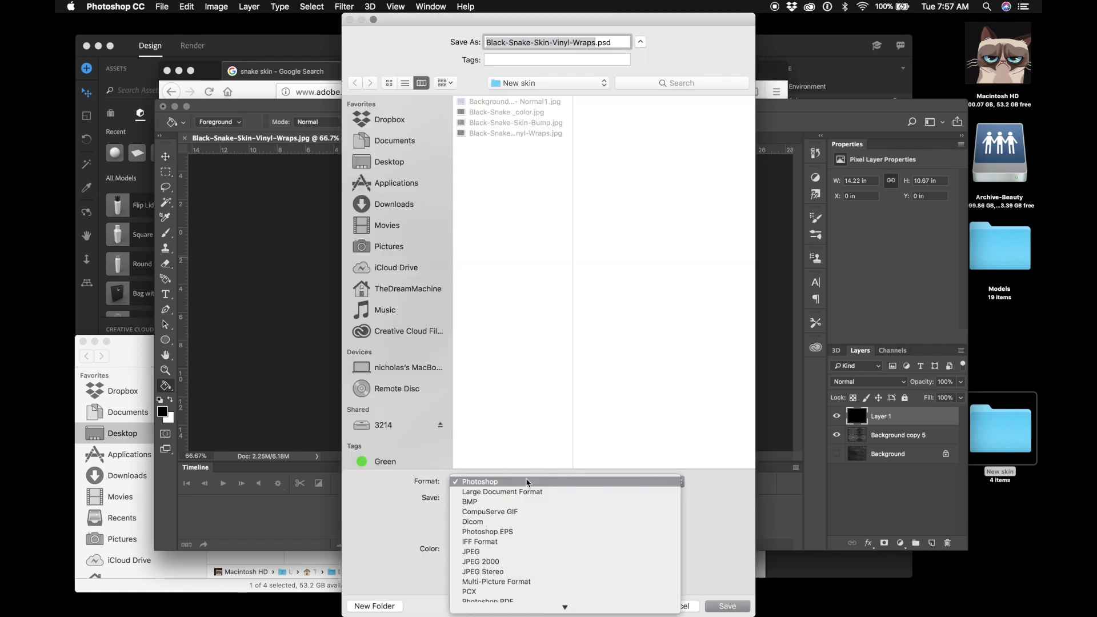
pyautogui.click(517, 552)
pyautogui.press('BackSpace')
pyautogui.press('BackSpace')
pyautogui.press('BackSpace')
pyautogui.press('BackSpace')
pyautogui.press('BackSpace')
pyautogui.press('BackSpace')
pyautogui.press('BackSpace')
pyautogui.press('BackSpace')
pyautogui.press('BackSpace')
pyautogui.press('BackSpace')
pyautogui.press('BackSpace')
pyautogui.write('b.jpg')
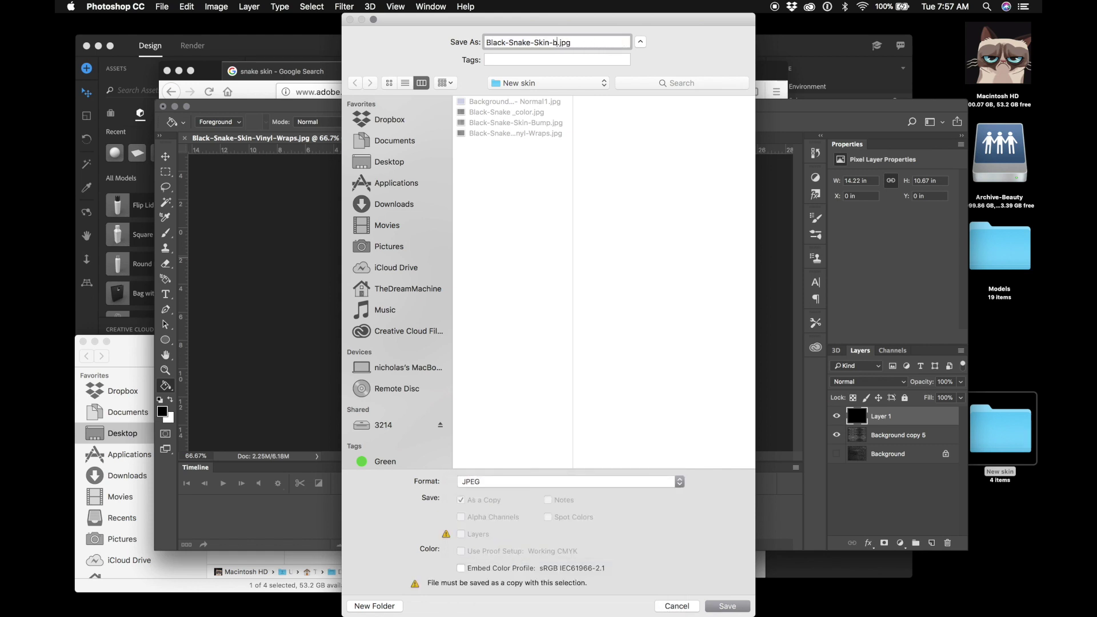
pyautogui.write('ump')
pyautogui.press('Return')
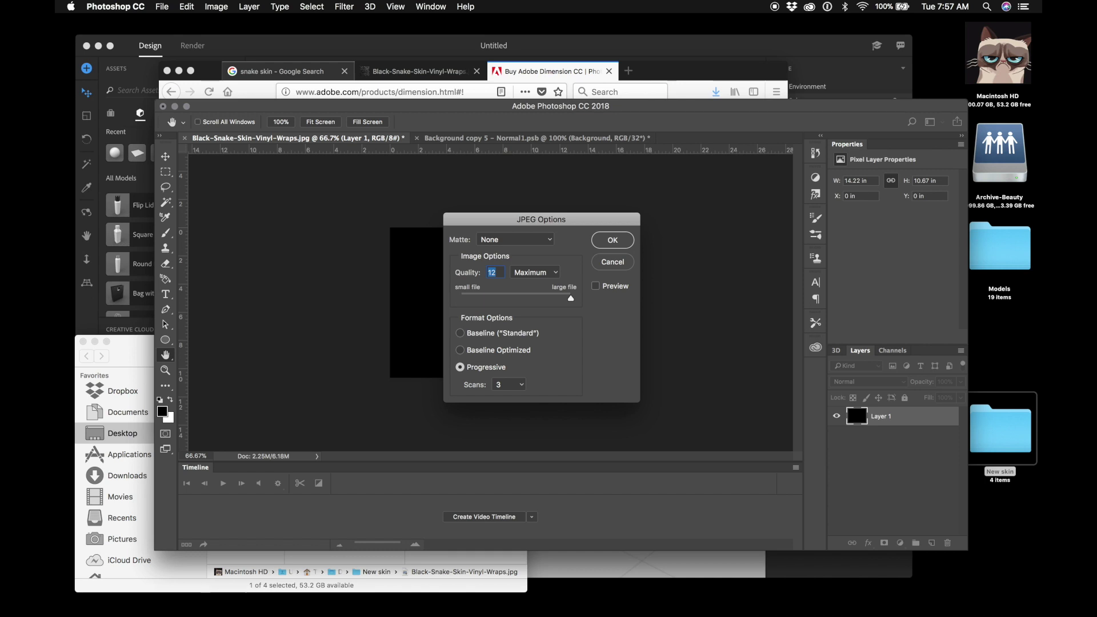
pyautogui.press('Return')
pyautogui.press('g')
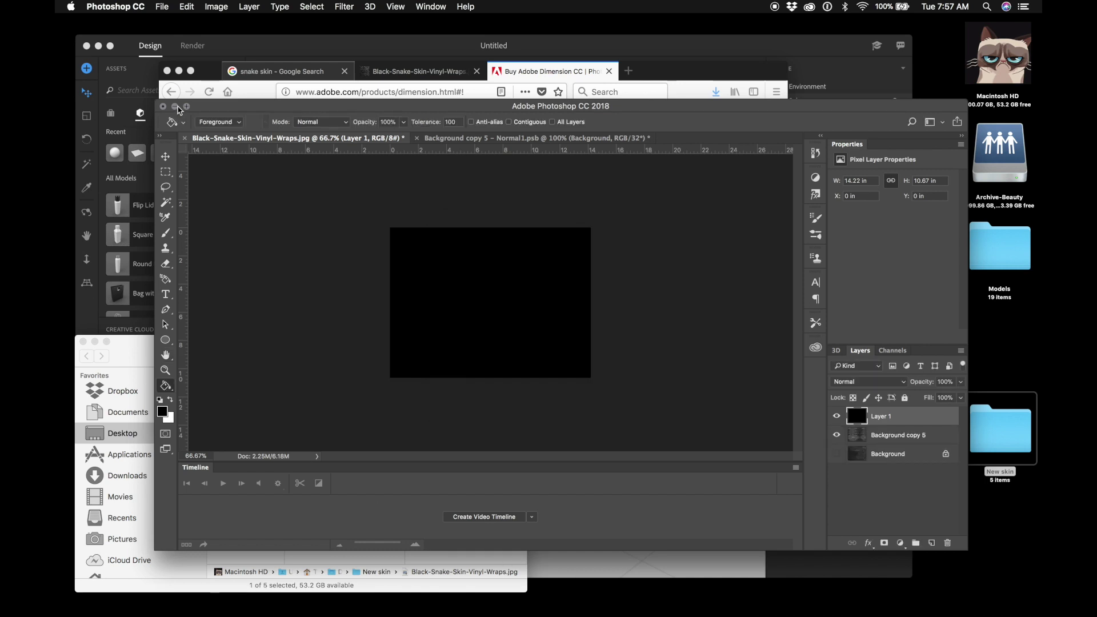
pyautogui.click(176, 107)
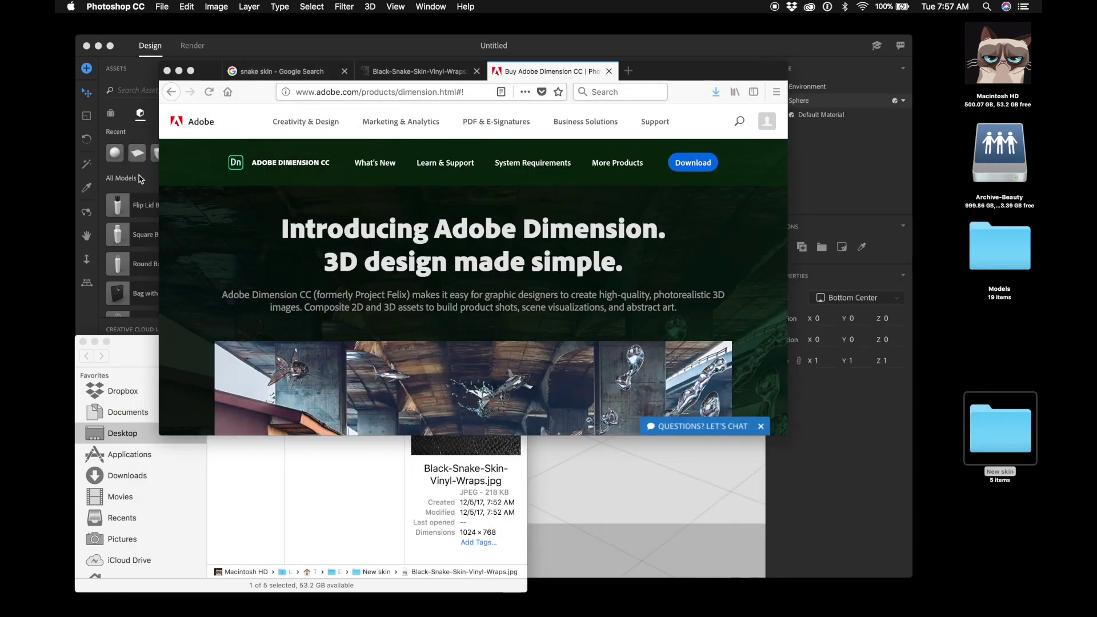
# - Load the snake normal map JPG from New skin into the Default Material's Normals slot
pyautogui.click(140, 179)
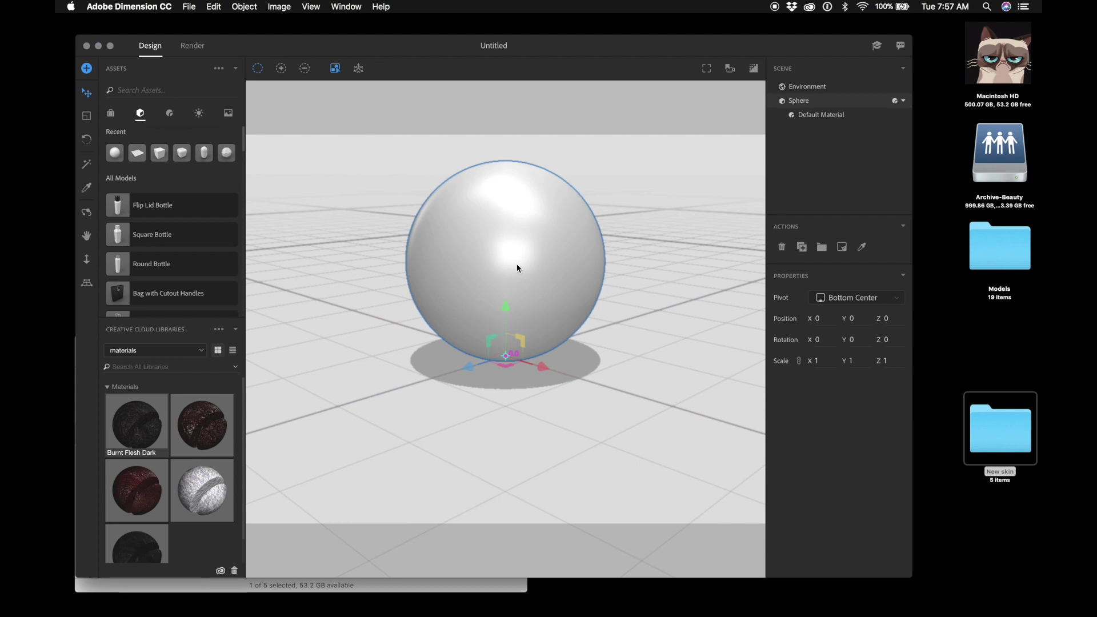
pyautogui.click(833, 115)
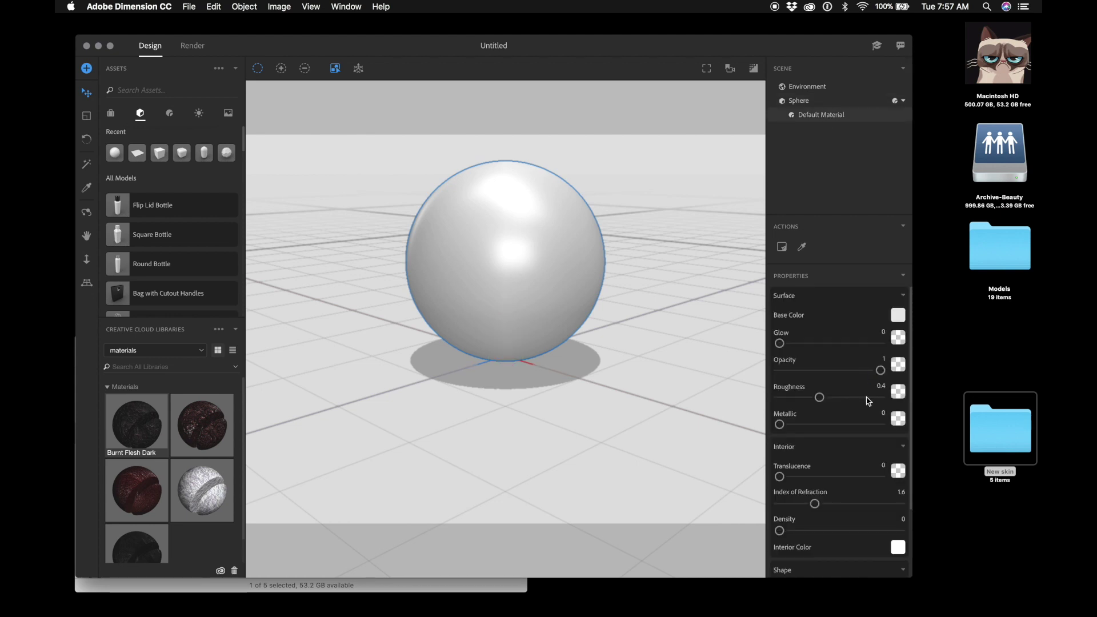
pyautogui.scroll(-2, 863, 406)
pyautogui.click(898, 397)
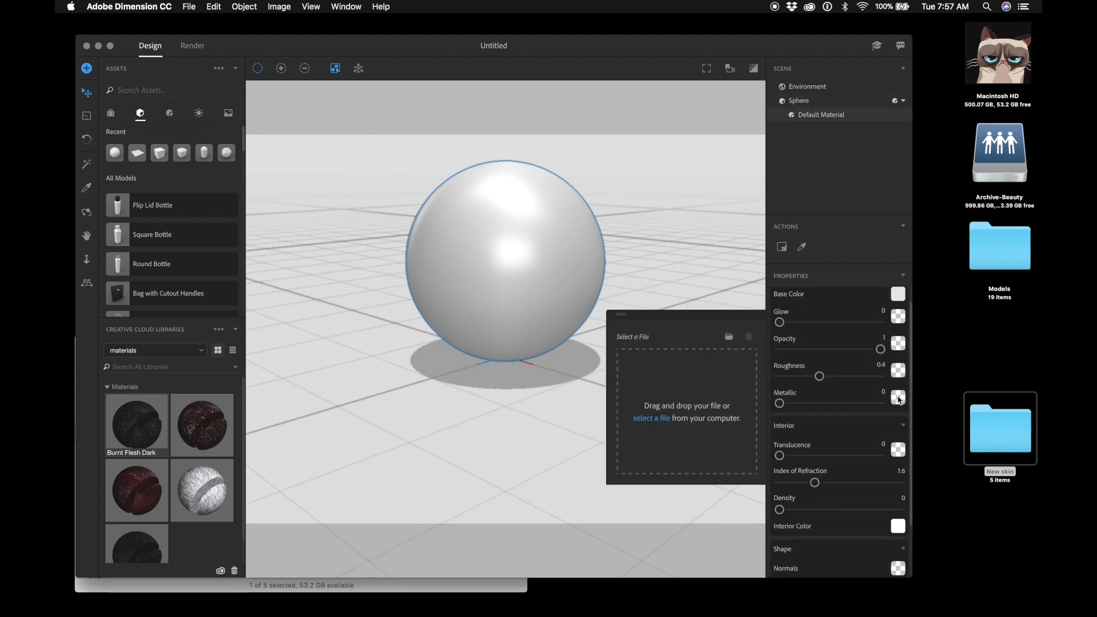
pyautogui.click(864, 366)
pyautogui.scroll(2, 844, 406)
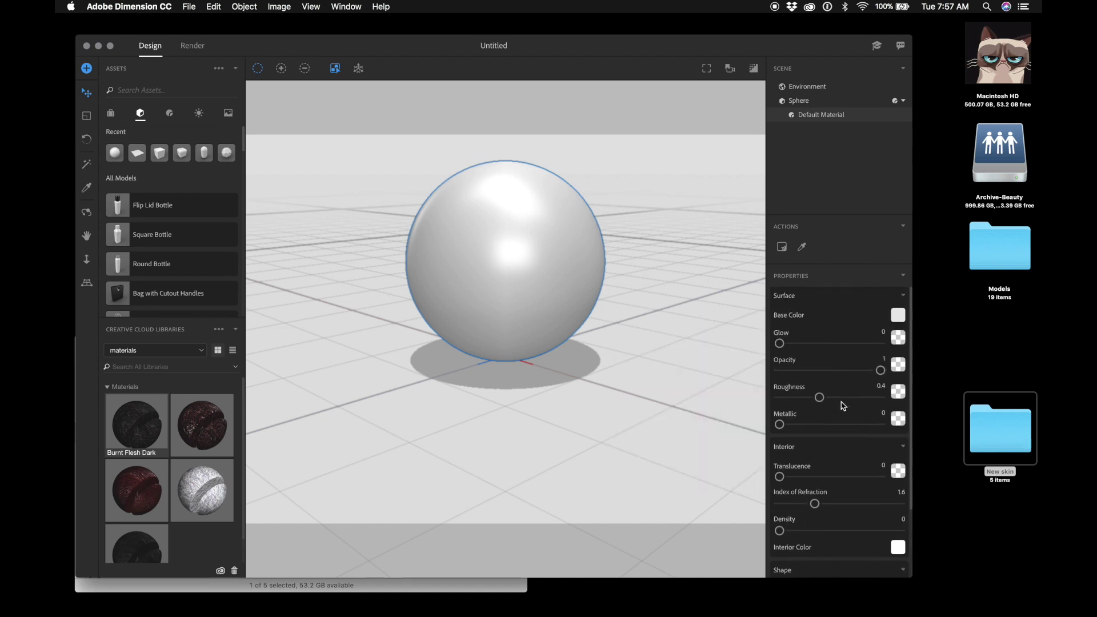
pyautogui.scroll(-5, 859, 406)
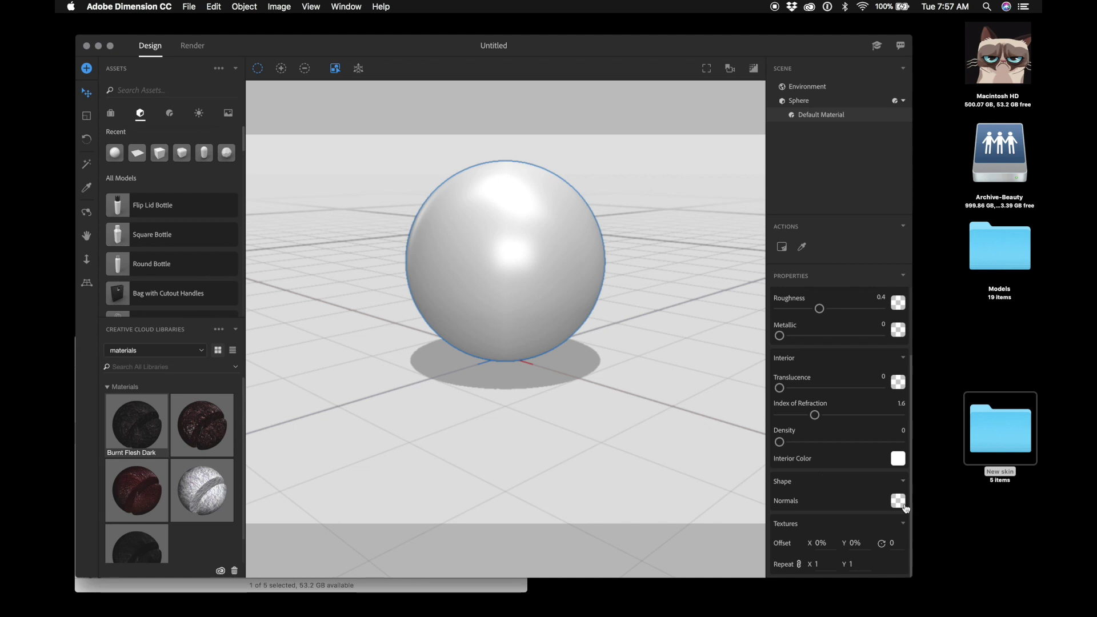
pyautogui.click(899, 501)
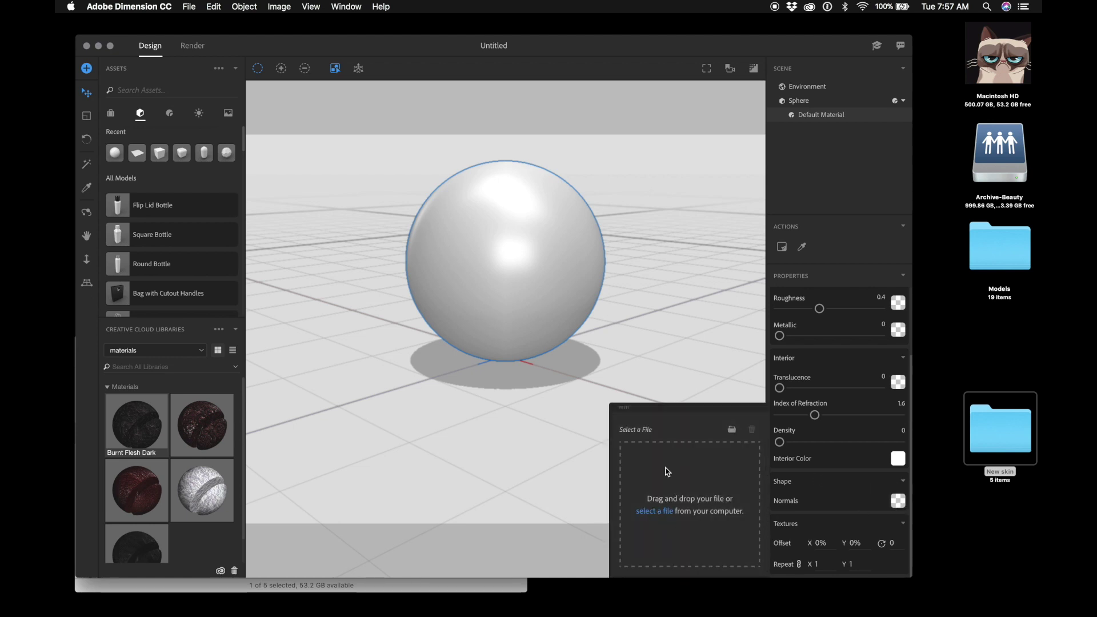
pyautogui.click(732, 429)
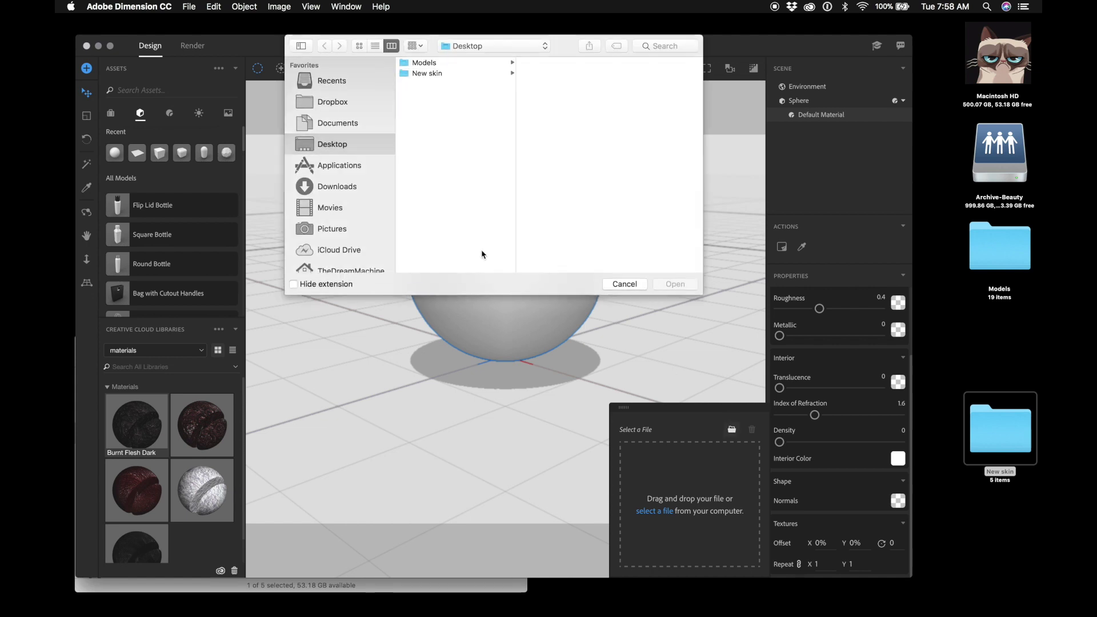
pyautogui.click(493, 74)
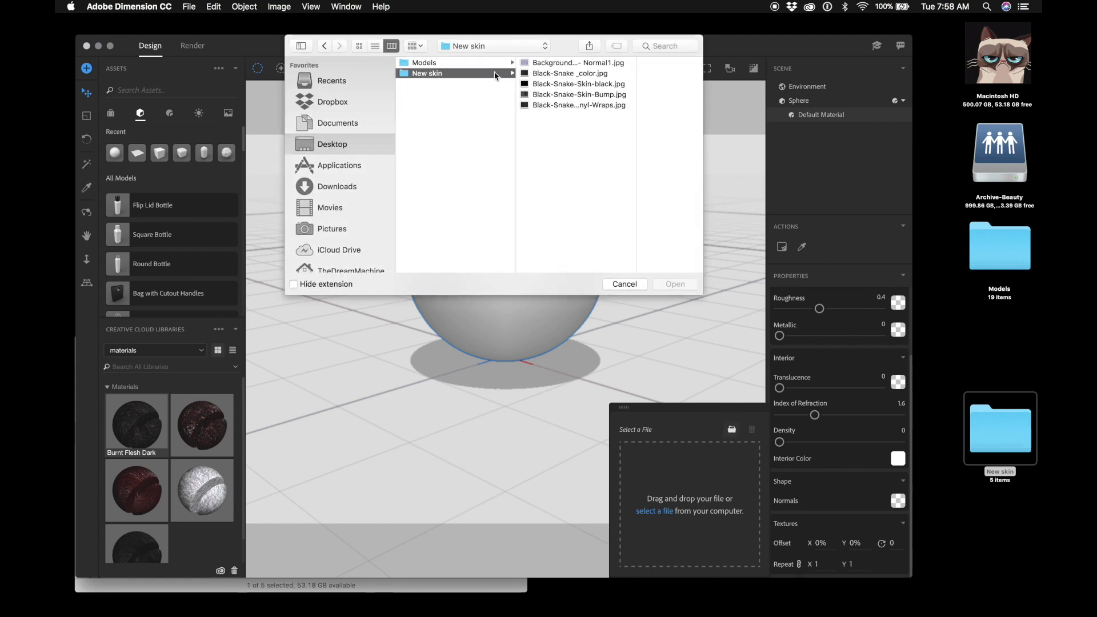
pyautogui.click(553, 64)
pyautogui.doubleClick(555, 65)
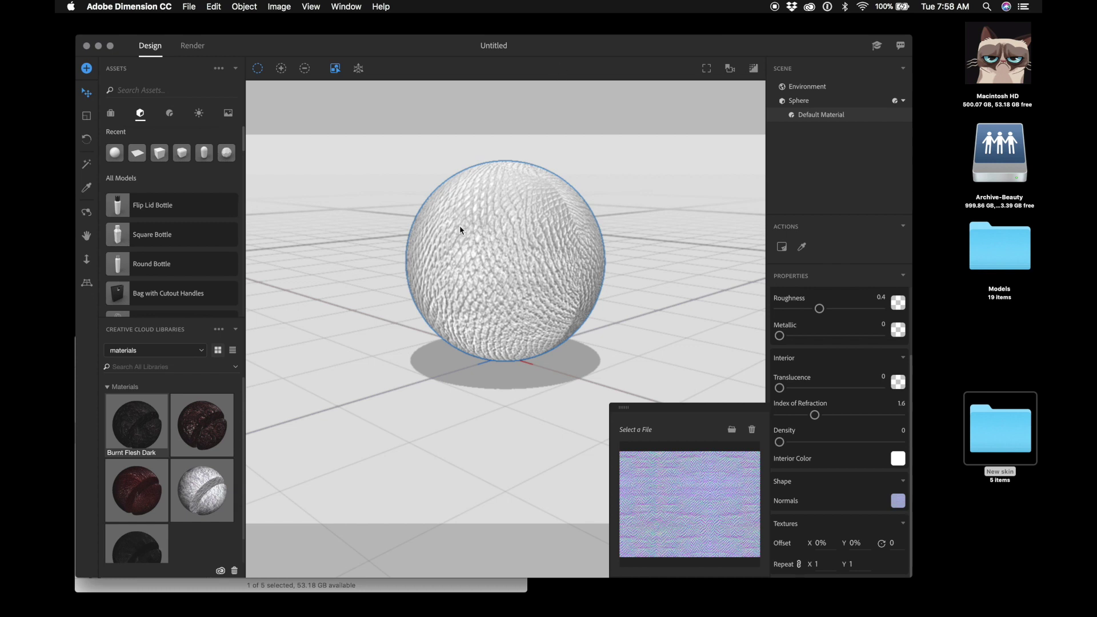
pyautogui.click(85, 145)
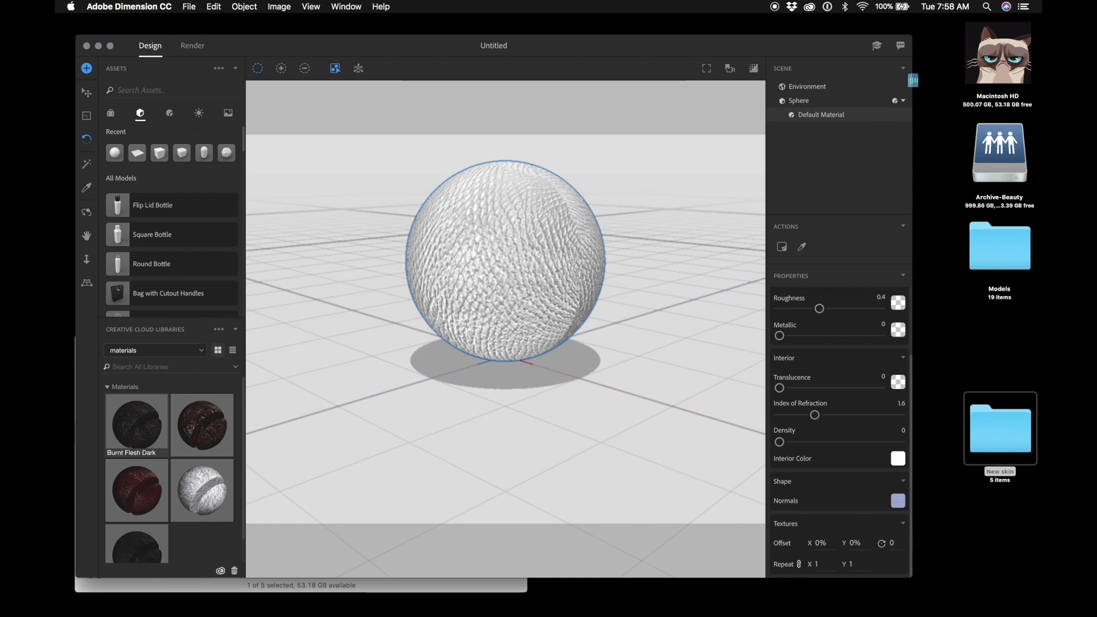
# - Rotate the Sphere to about -30.1 degrees around Y
pyautogui.click(499, 370)
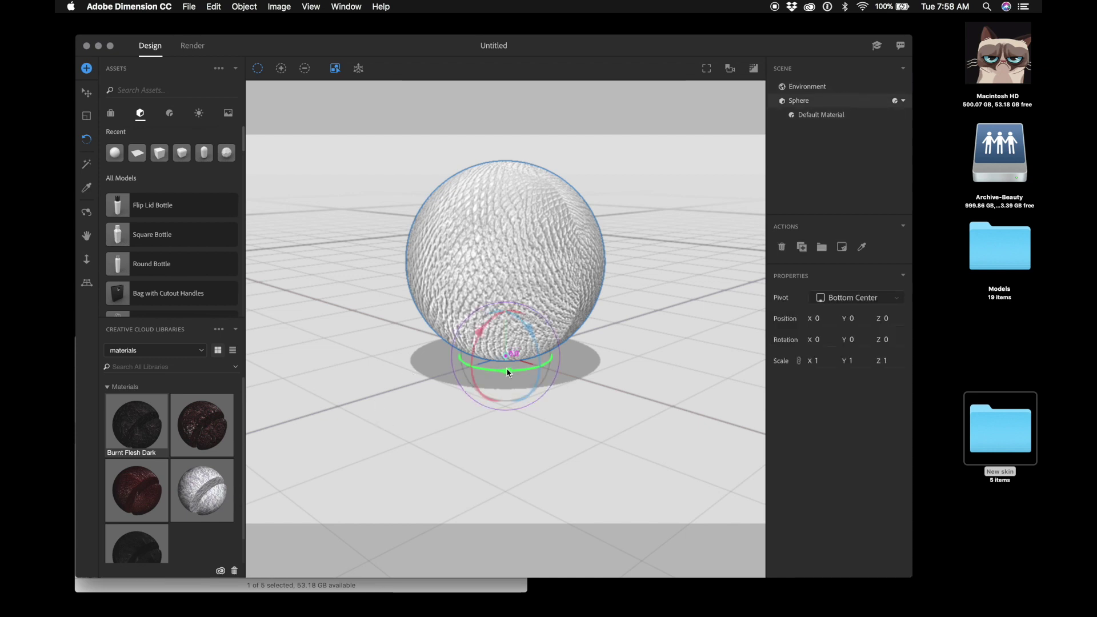
pyautogui.moveTo(507, 372); pyautogui.dragTo(483, 367)
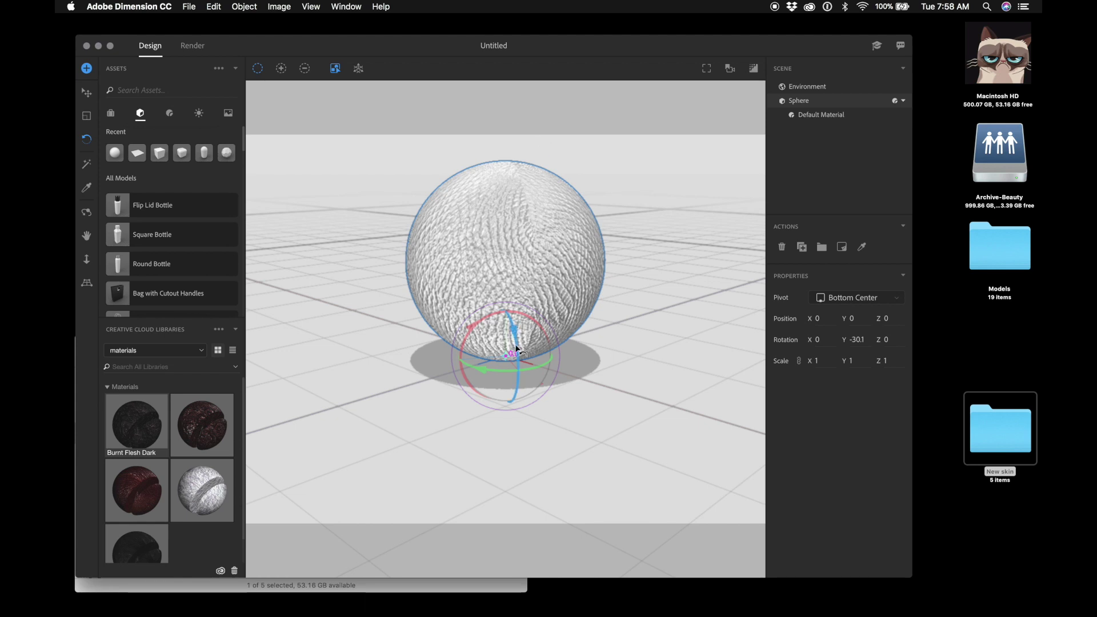
pyautogui.click(839, 117)
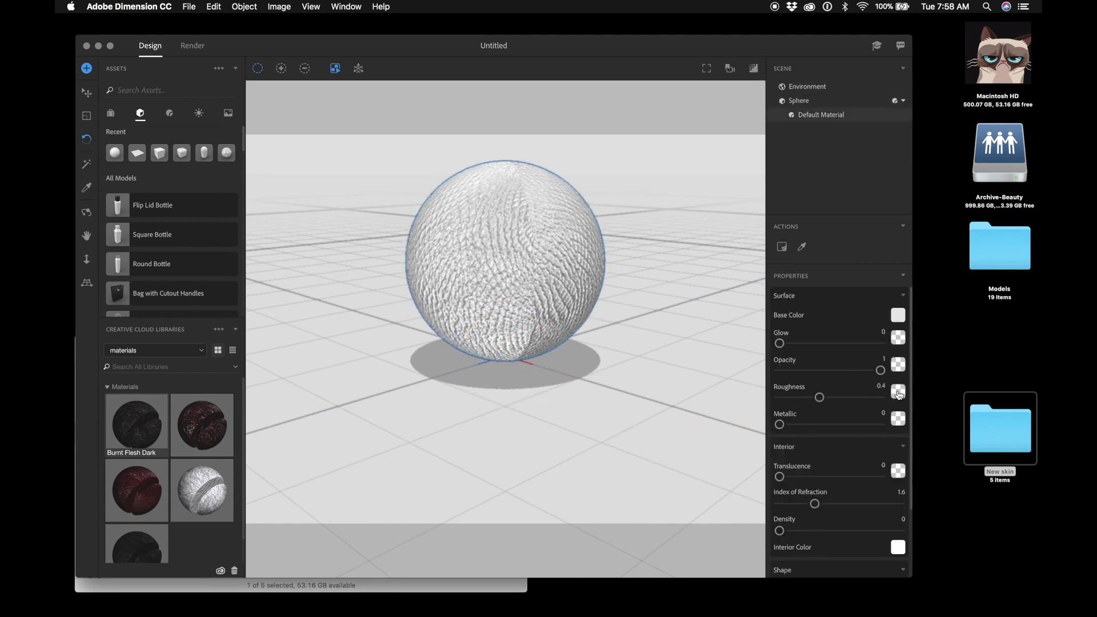
# - Load Black-Snake-Skin-Bump.jpg as Roughness and Black-Snake-Skin-black.jpg as Metallic
pyautogui.click(898, 393)
pyautogui.click(728, 332)
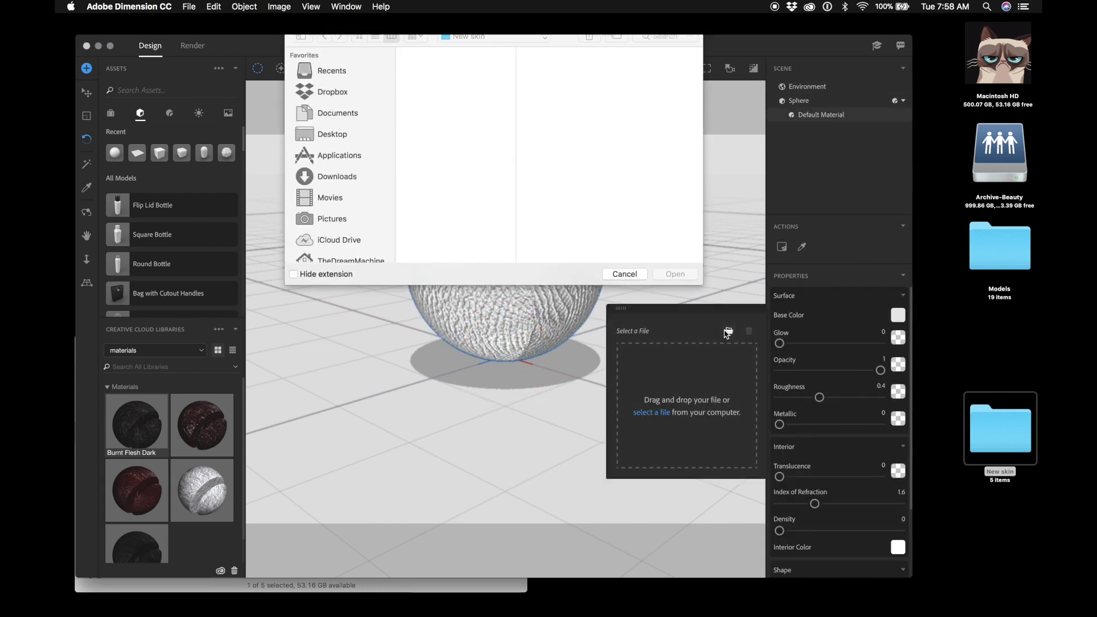
pyautogui.click(494, 95)
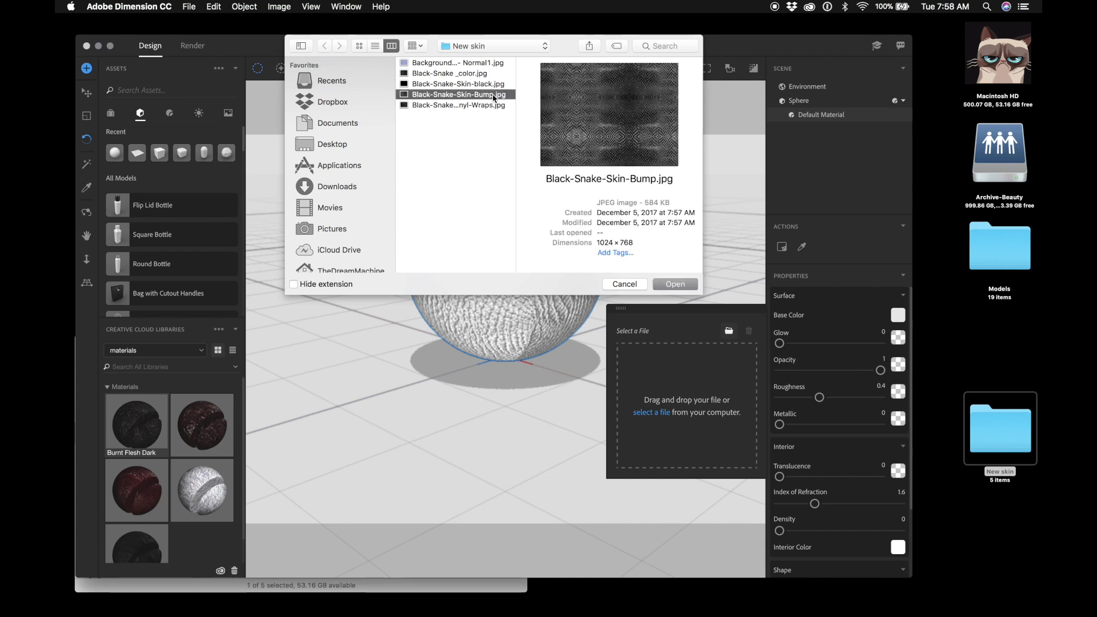
pyautogui.doubleClick(494, 95)
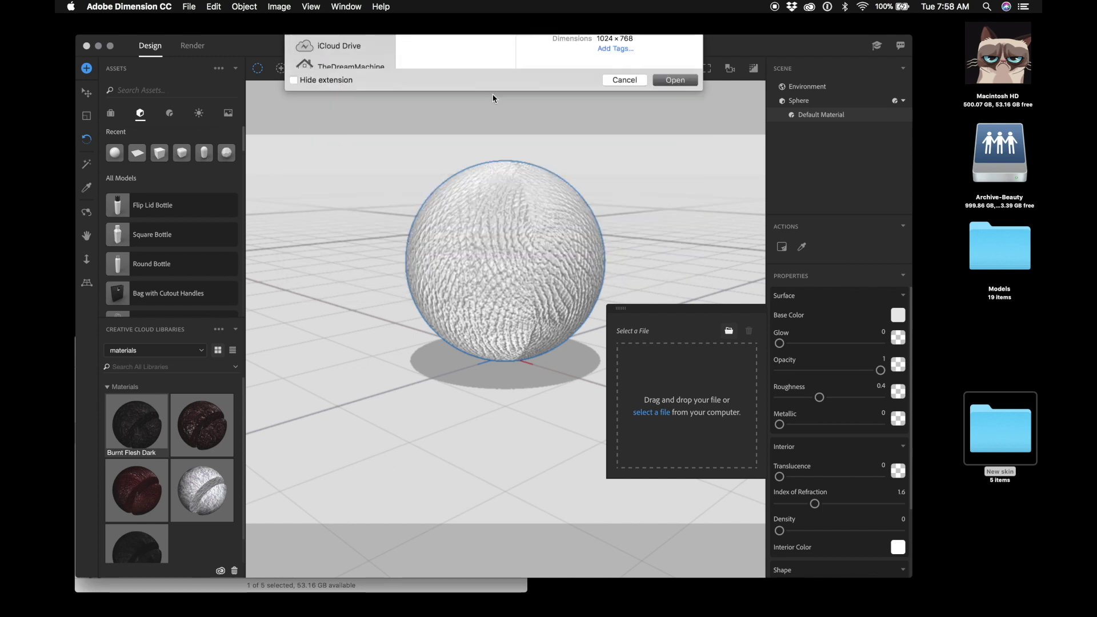
pyautogui.click(847, 416)
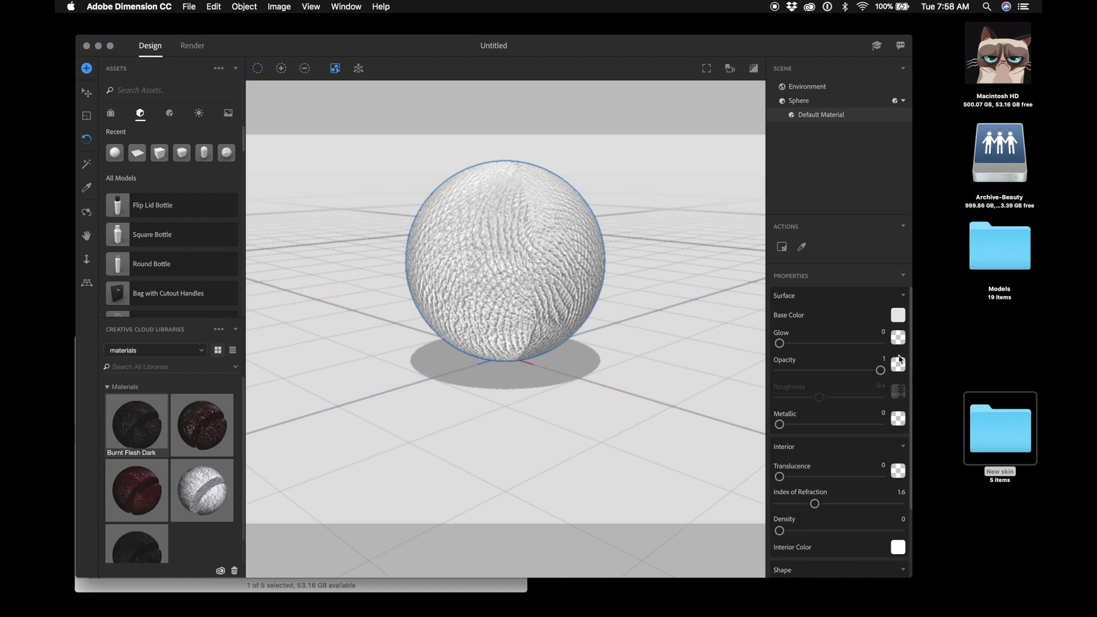
pyautogui.click(898, 419)
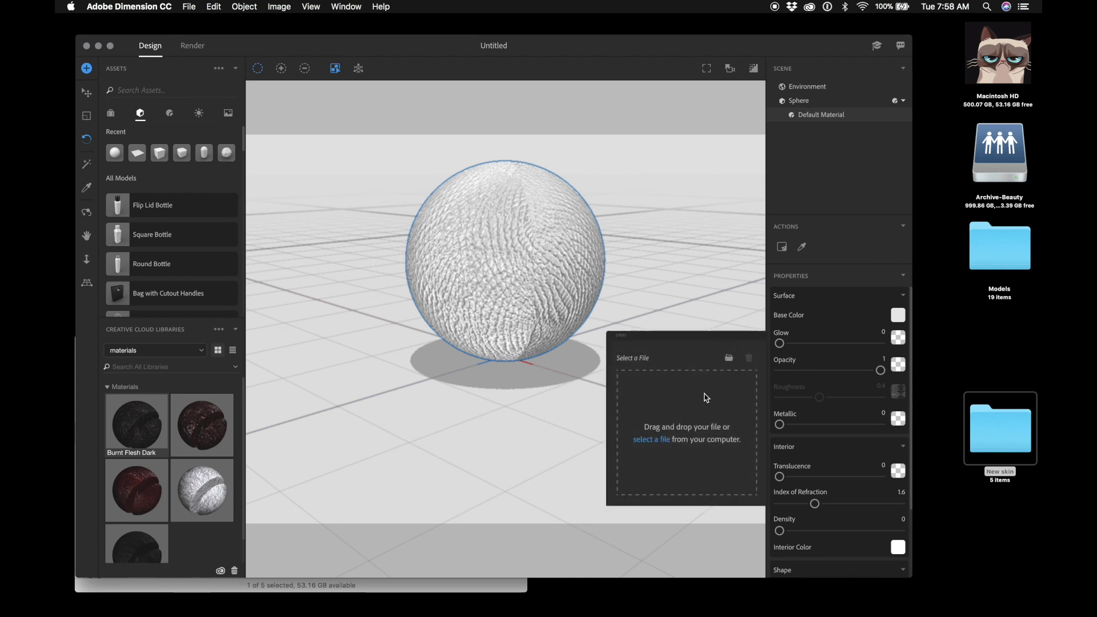
pyautogui.click(729, 359)
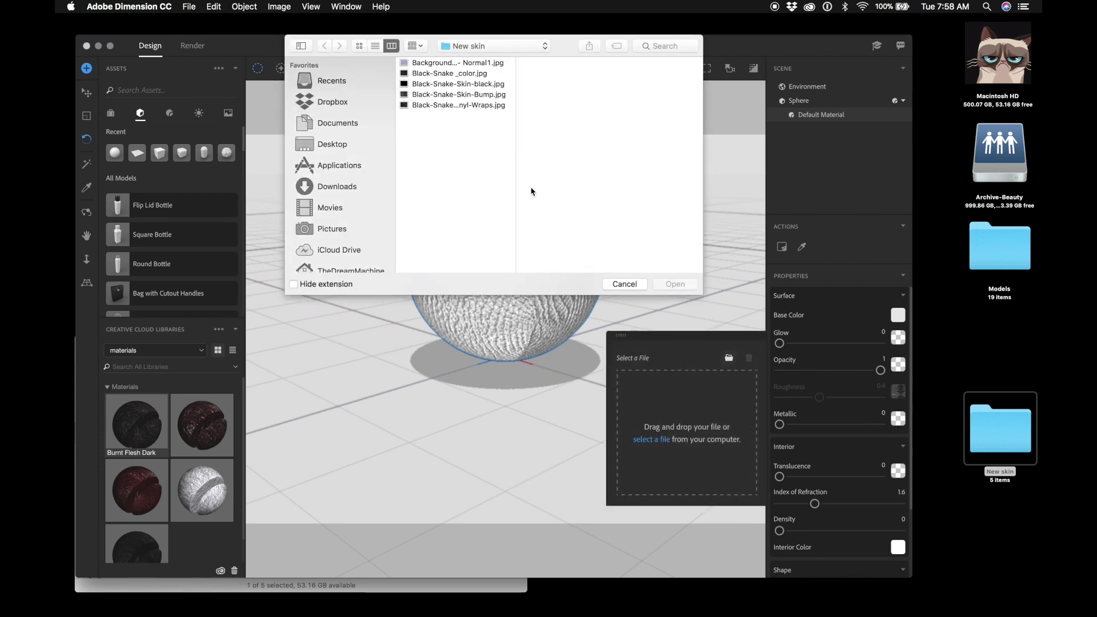
pyautogui.click(490, 84)
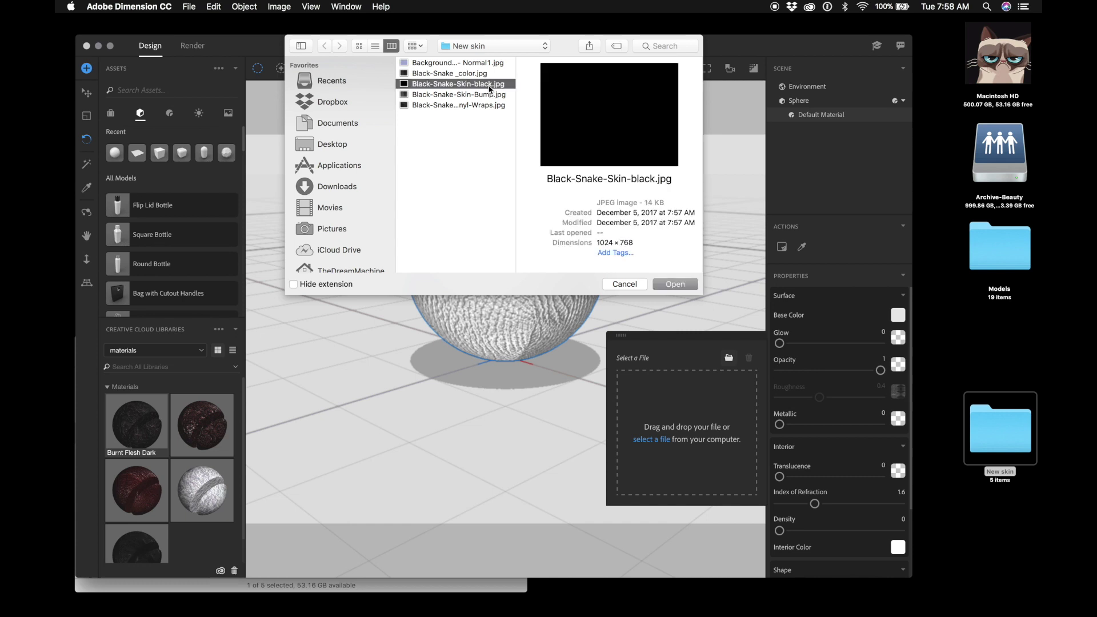
pyautogui.doubleClick(490, 84)
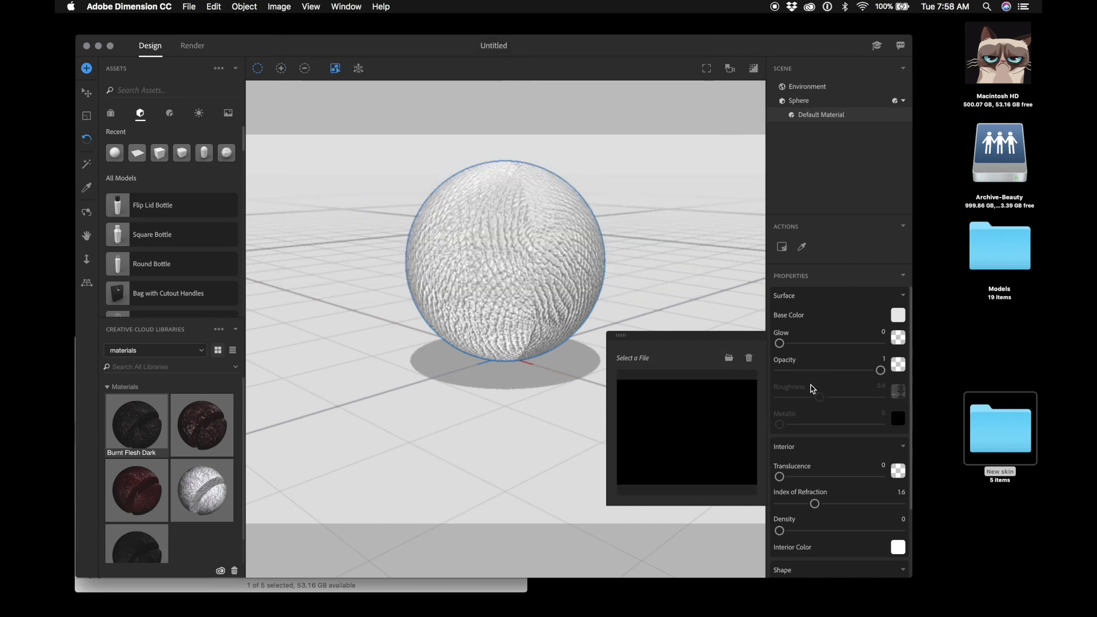
pyautogui.click(899, 316)
# - Load Black-Snake _color.jpg as the Base Color image and view an enlarged render preview
pyautogui.click(899, 316)
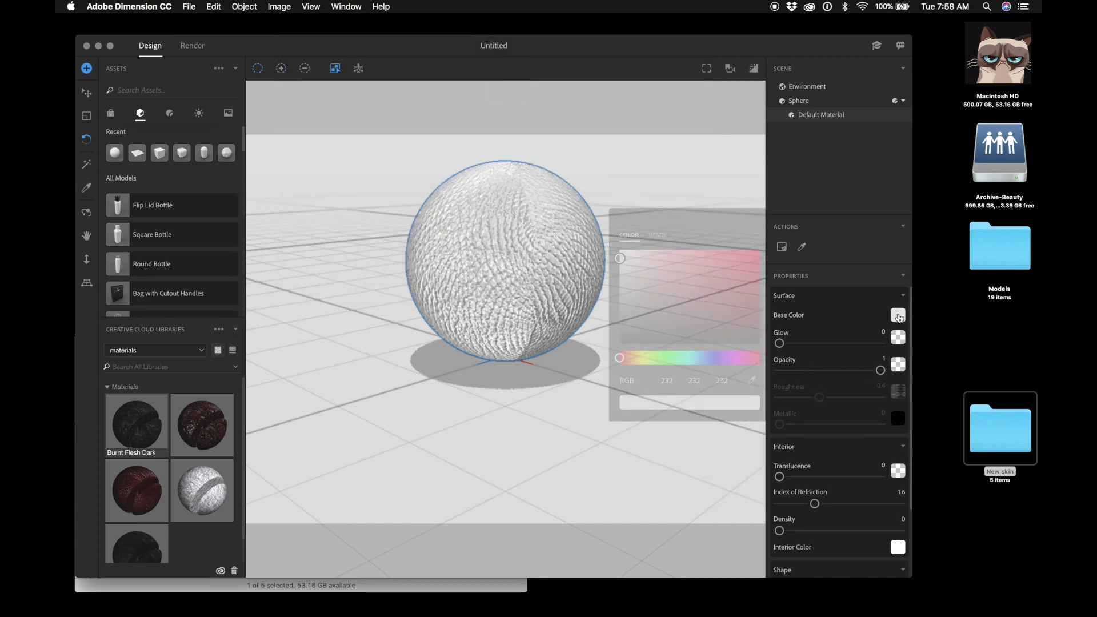
pyautogui.click(659, 235)
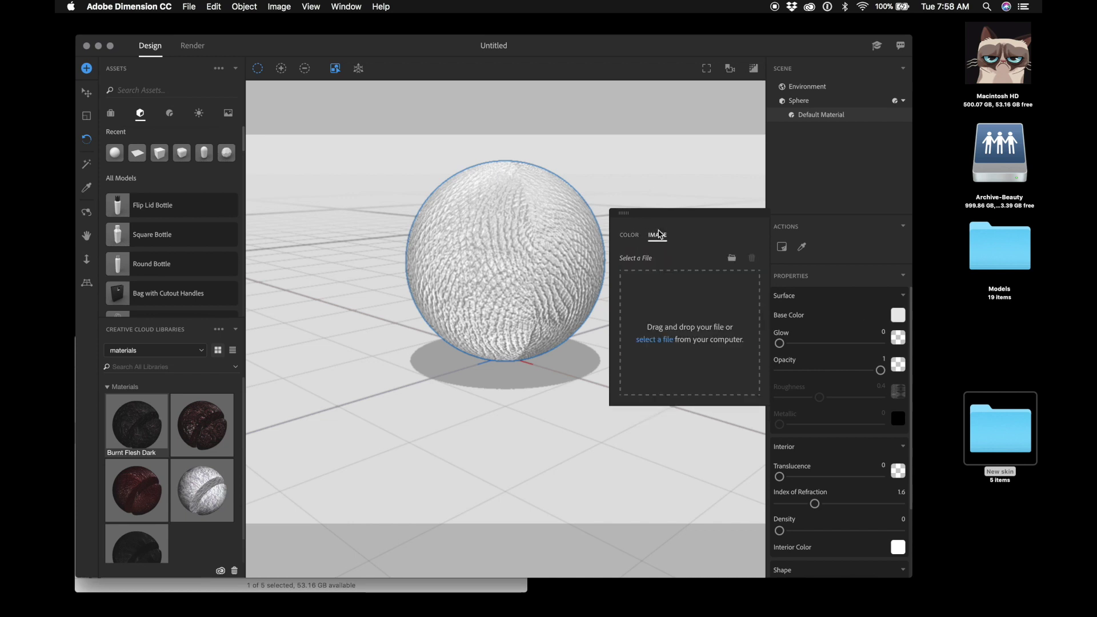
pyautogui.click(731, 259)
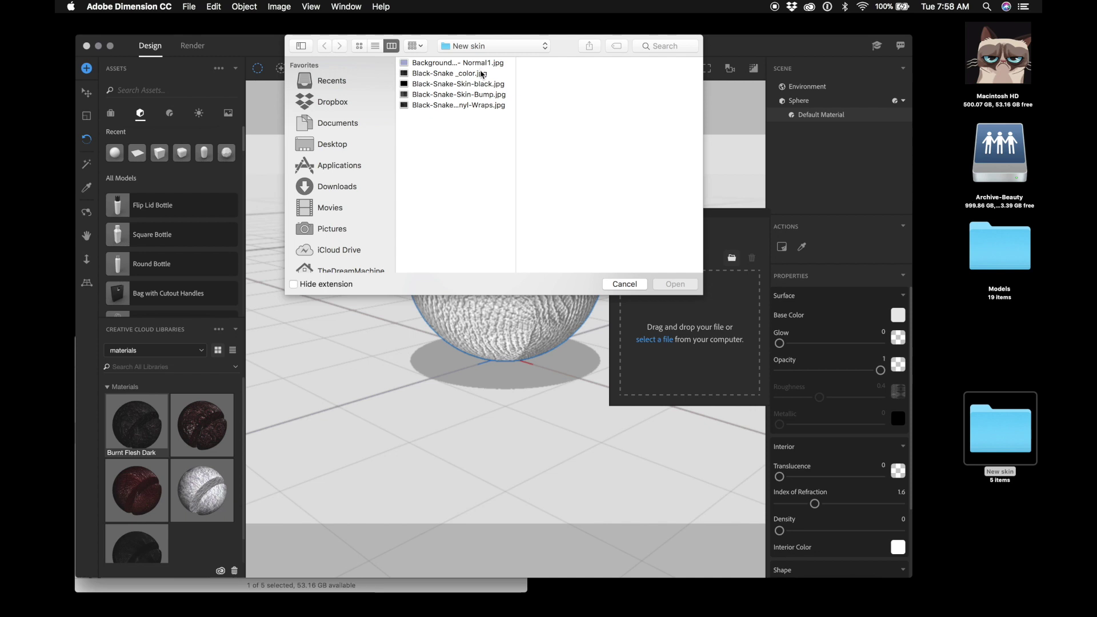
pyautogui.doubleClick(481, 74)
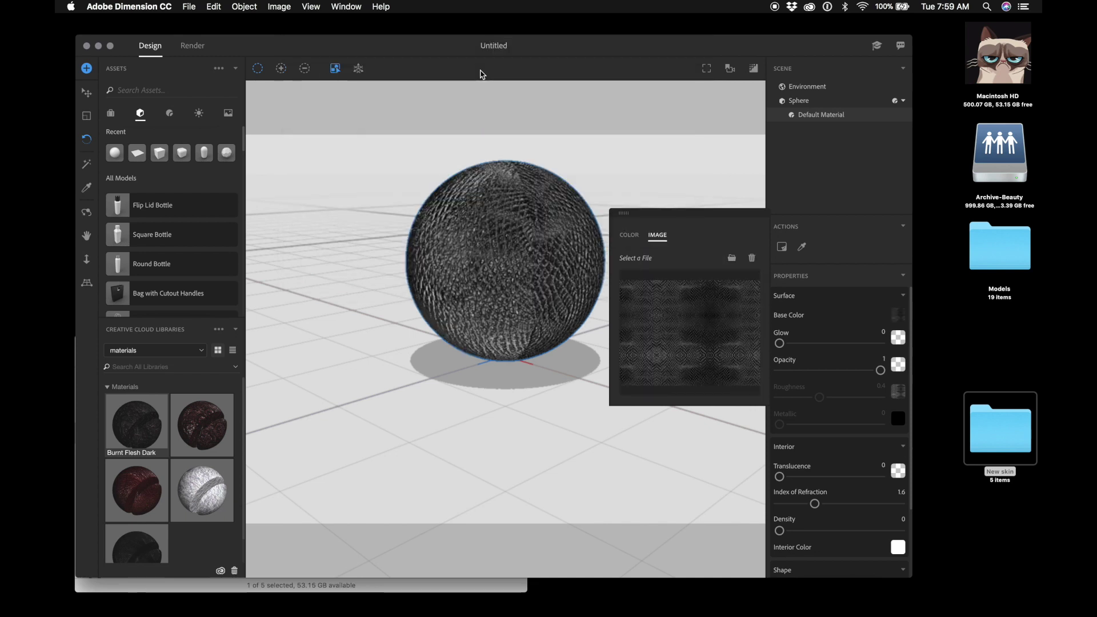
pyautogui.click(844, 318)
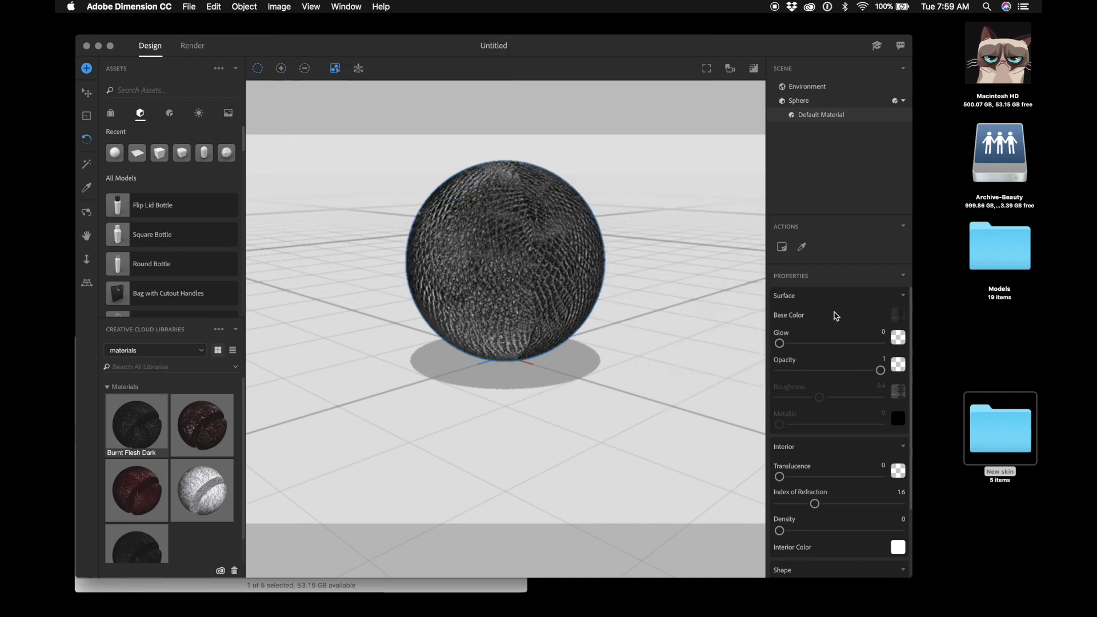
pyautogui.click(753, 70)
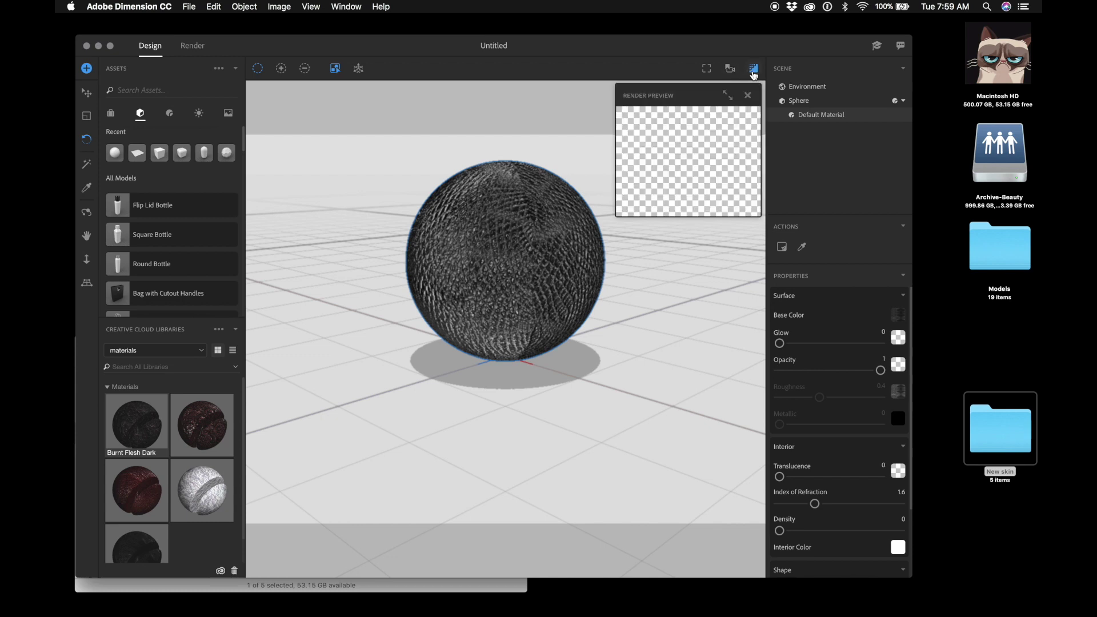
pyautogui.click(728, 96)
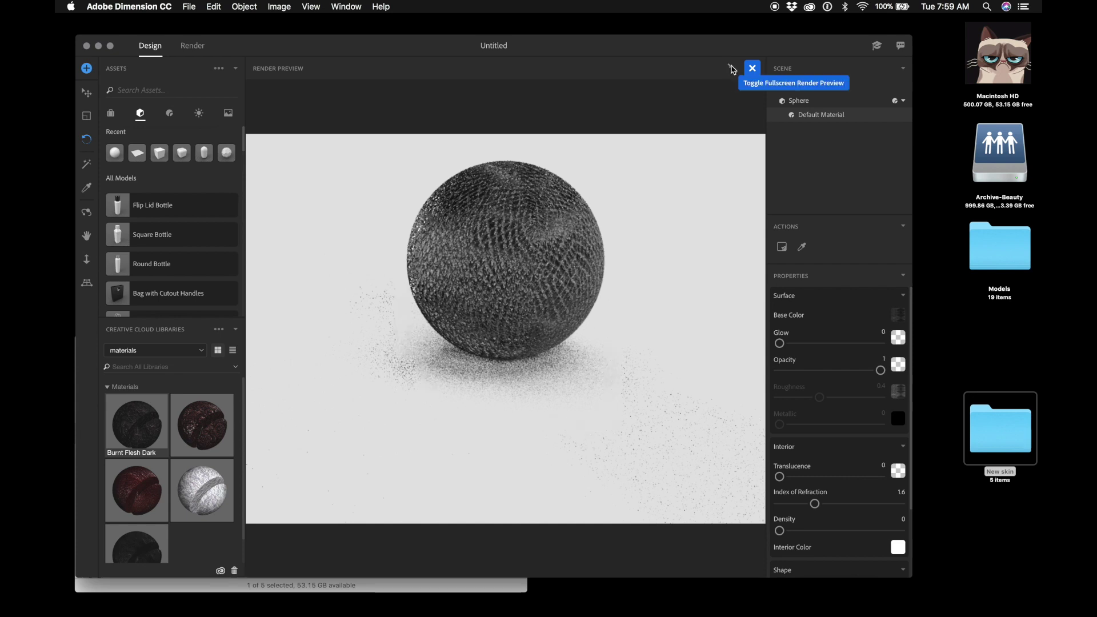
# - Leave the fullscreen render preview and add a second sphere from Recent models
pyautogui.click(731, 69)
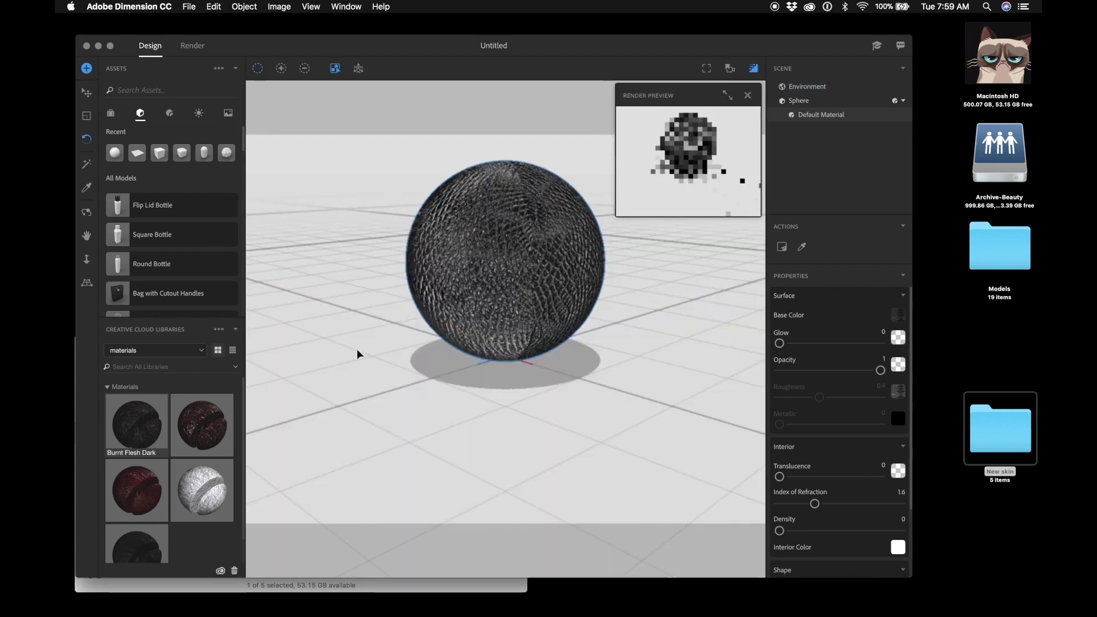
pyautogui.click(114, 154)
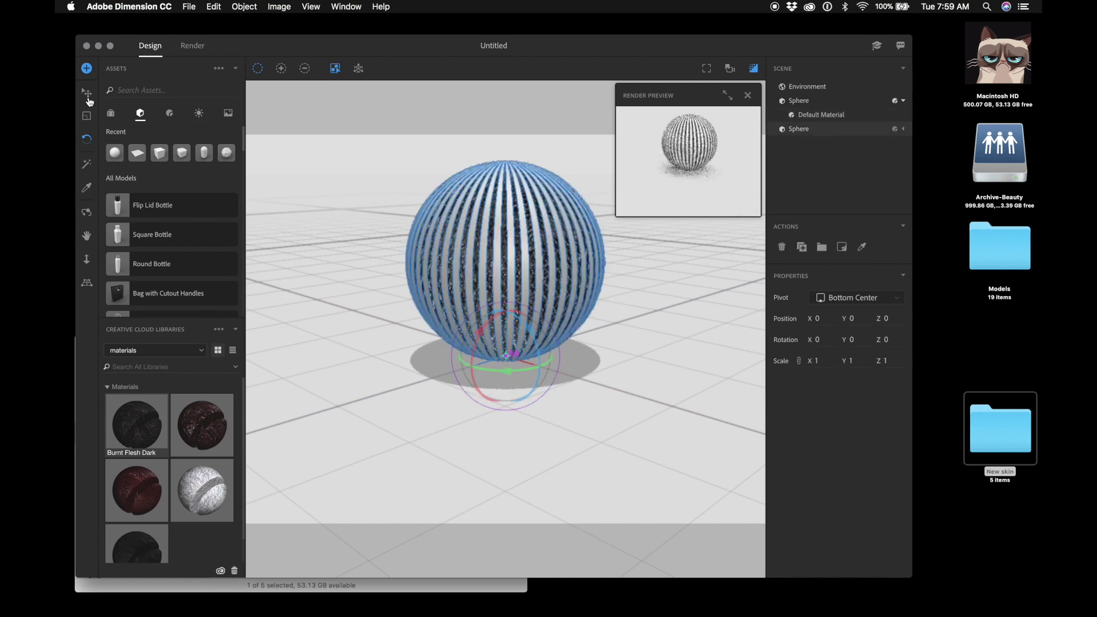
# - Slide the new sphere left and apply the Snake Skin Black material to it
pyautogui.press('v')
pyautogui.moveTo(543, 372); pyautogui.dragTo(299, 383)
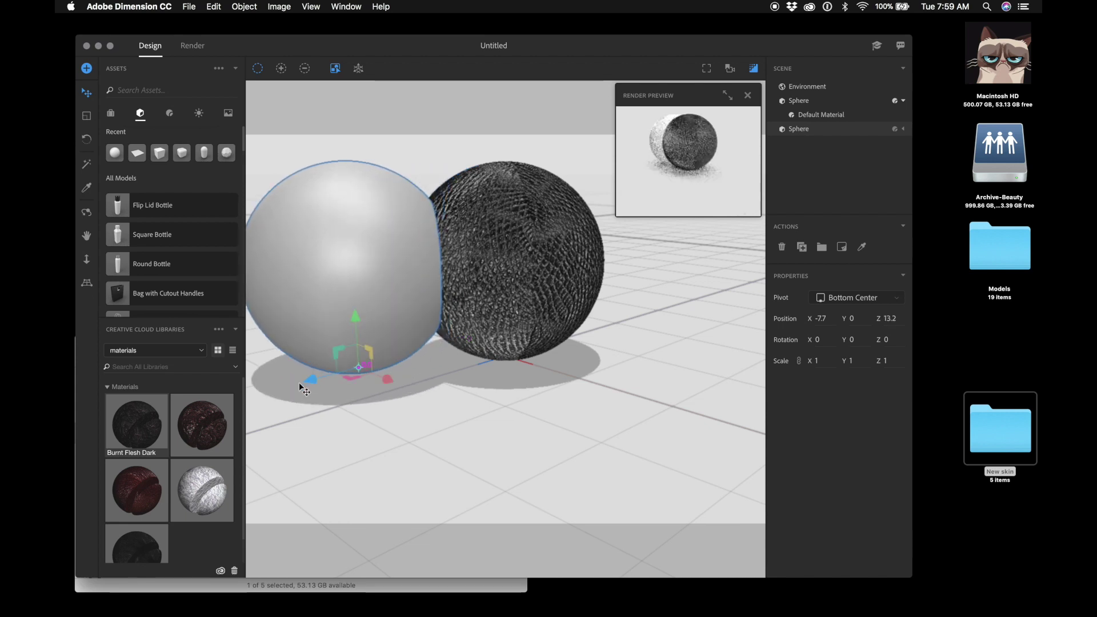
pyautogui.click(145, 547)
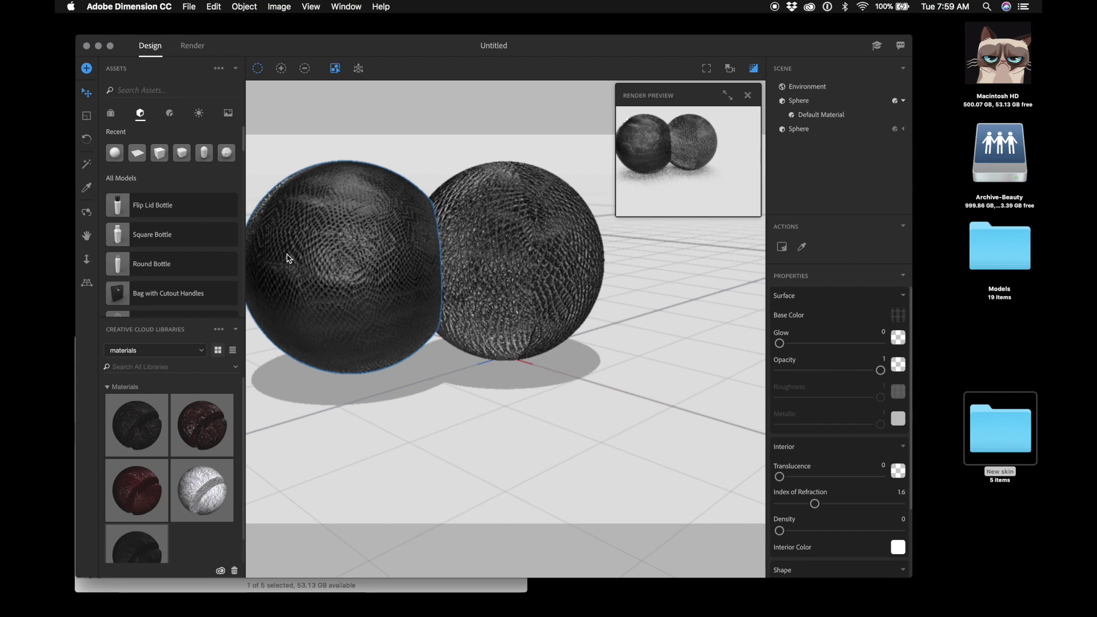
# - Rotate the right sphere around its vertical axis to Y 29.4
pyautogui.click(555, 248)
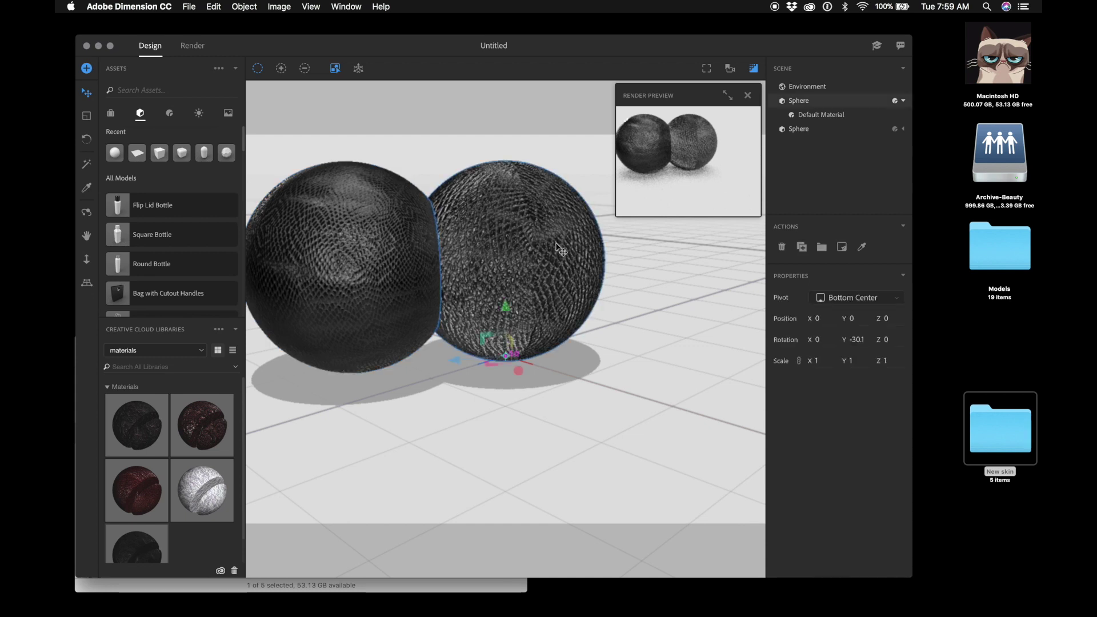
pyautogui.click(86, 139)
pyautogui.moveTo(501, 374); pyautogui.dragTo(547, 369)
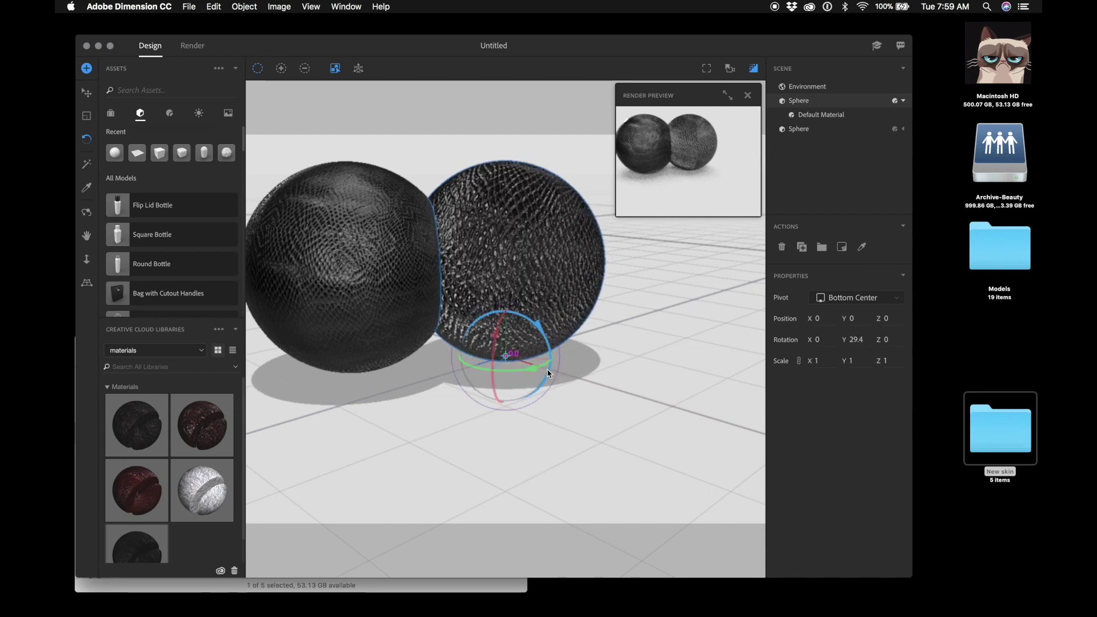
pyautogui.click(852, 117)
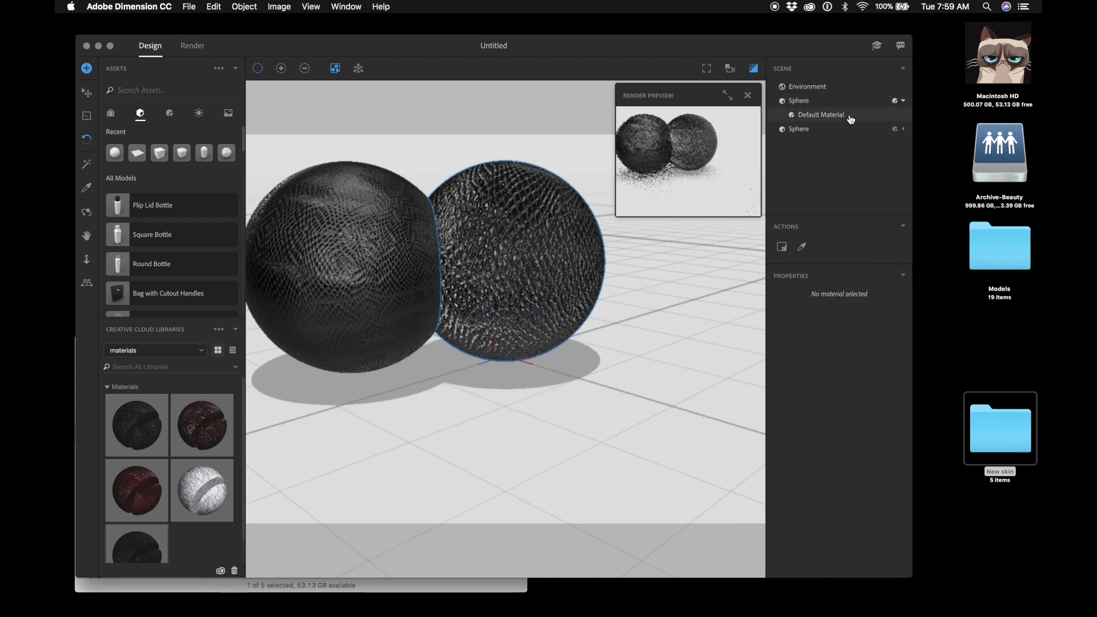
# - Raise the right sphere's Metallic value to 1 and check the enlarged render preview
pyautogui.click(901, 423)
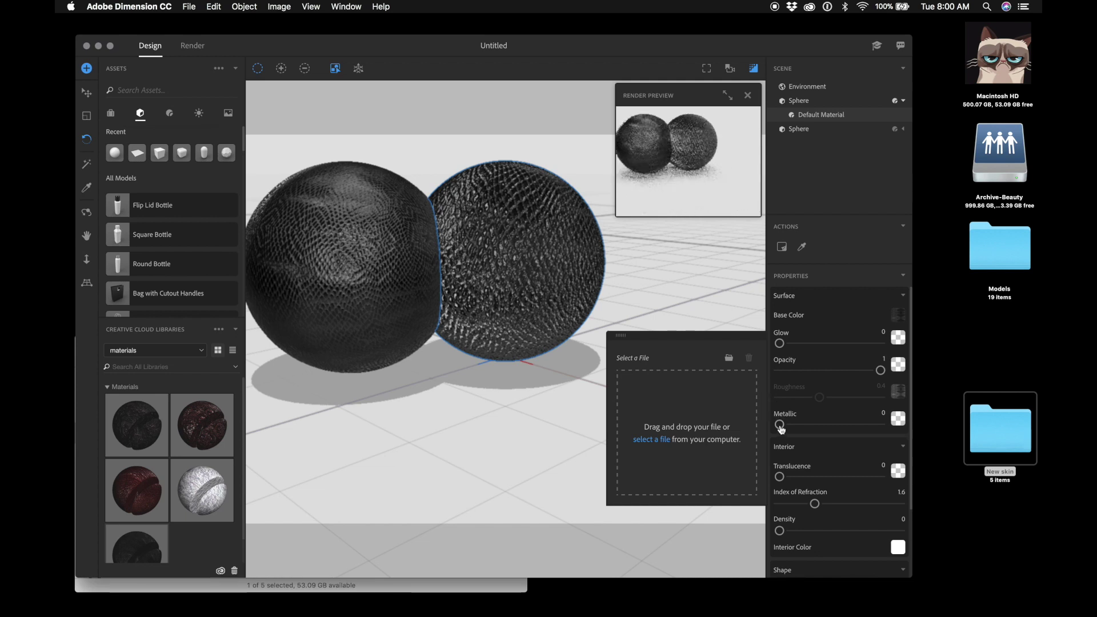
pyautogui.moveTo(780, 424); pyautogui.dragTo(1028, 424)
pyautogui.click(727, 96)
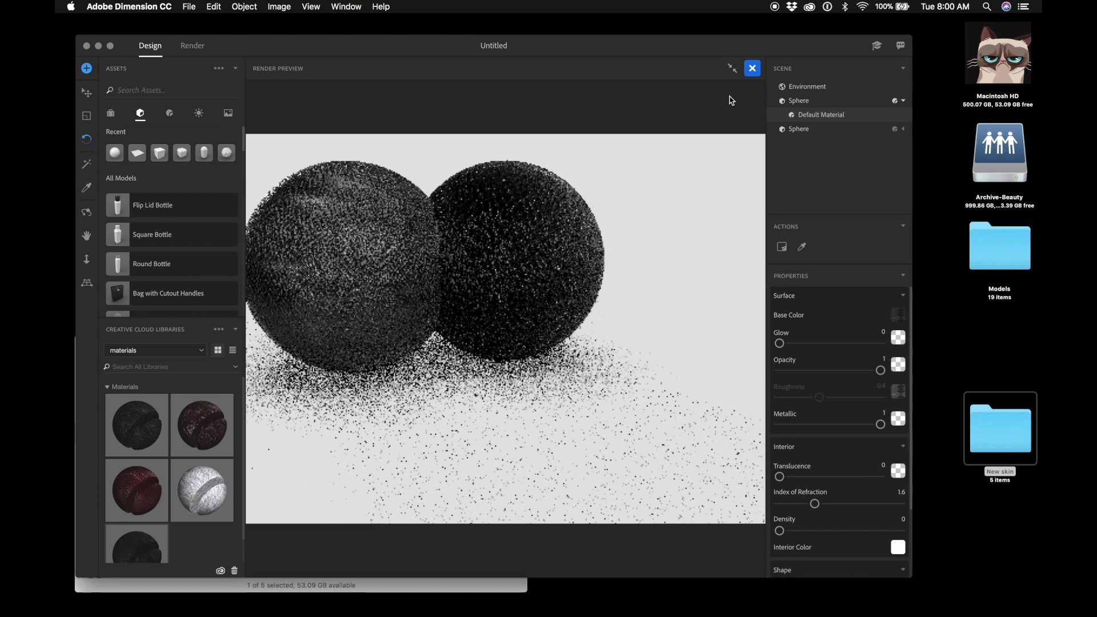
pyautogui.click(732, 69)
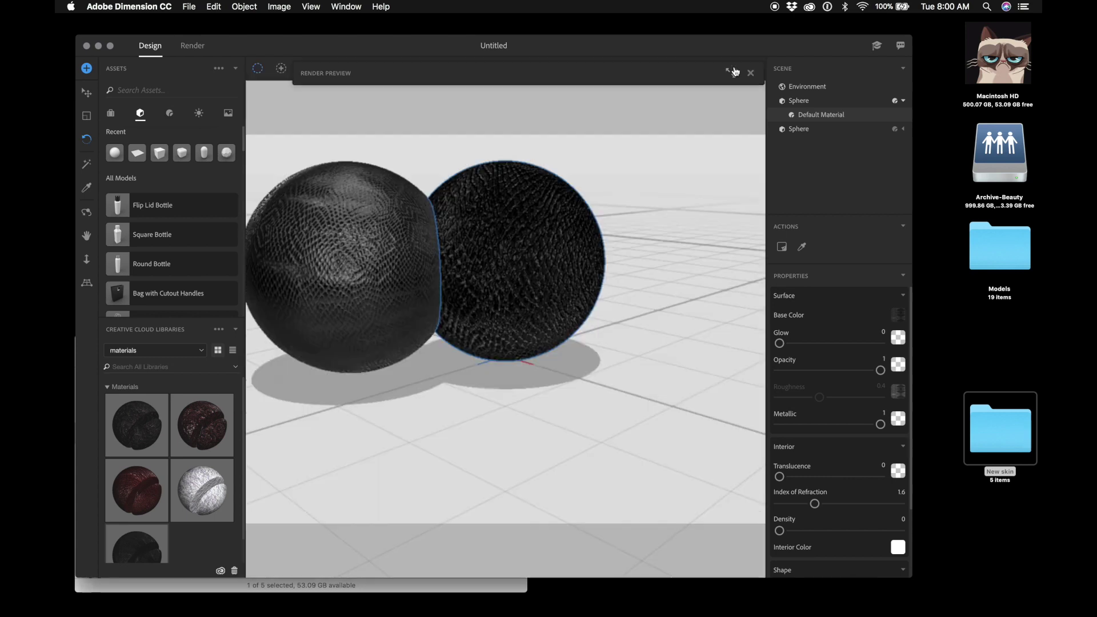
# - Remove the roughness texture, set Roughness to 1, and view the full-size render preview
pyautogui.click(902, 394)
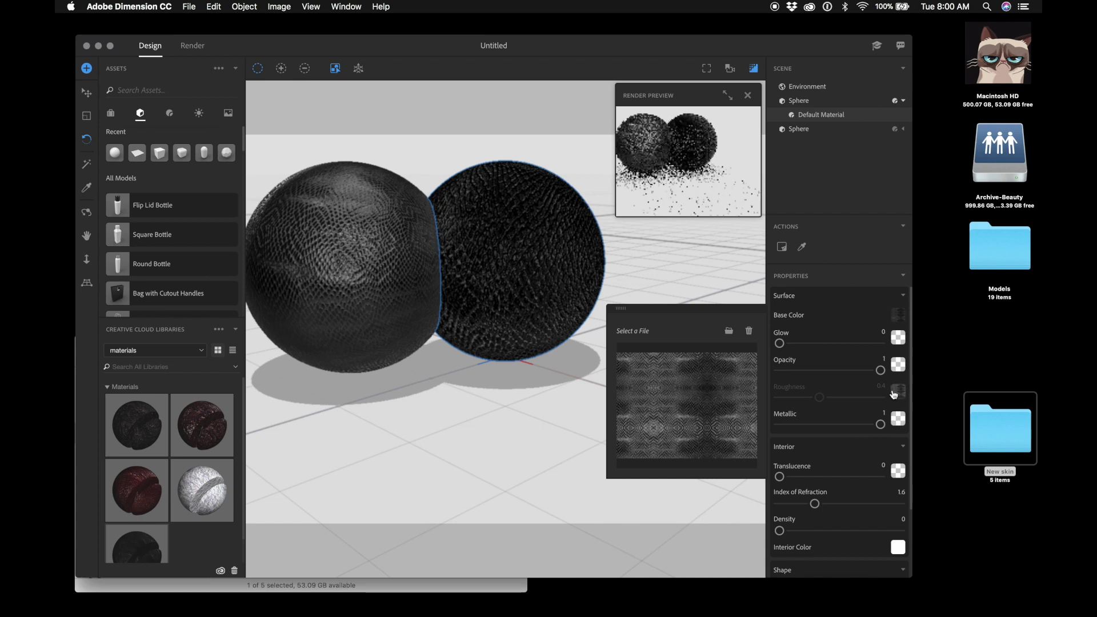
pyautogui.click(748, 331)
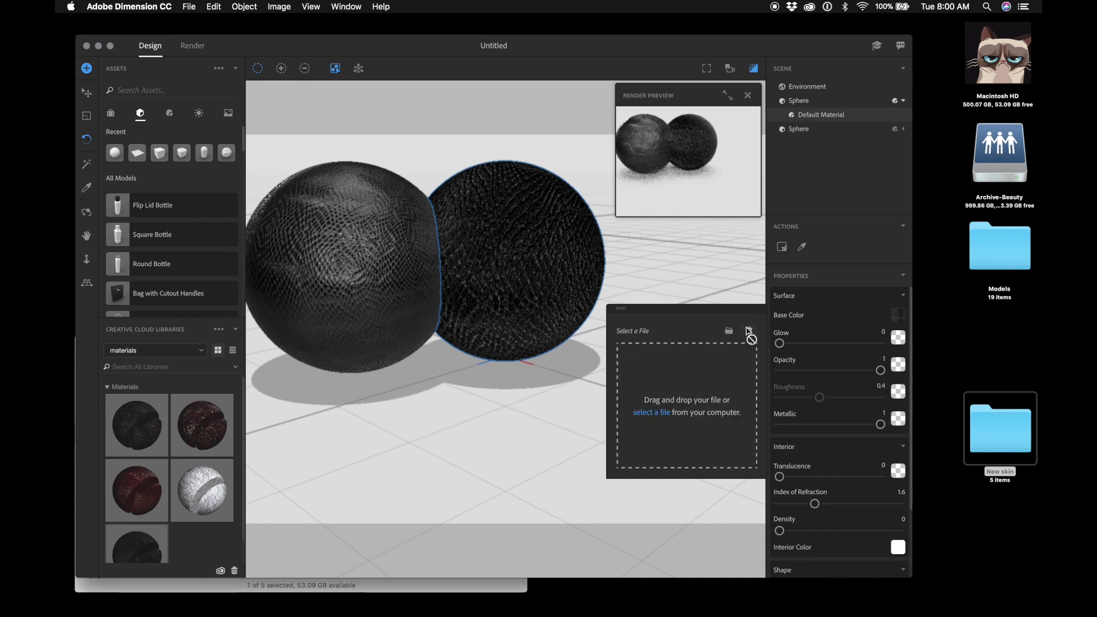
pyautogui.click(821, 398)
pyautogui.moveTo(898, 398); pyautogui.dragTo(932, 398)
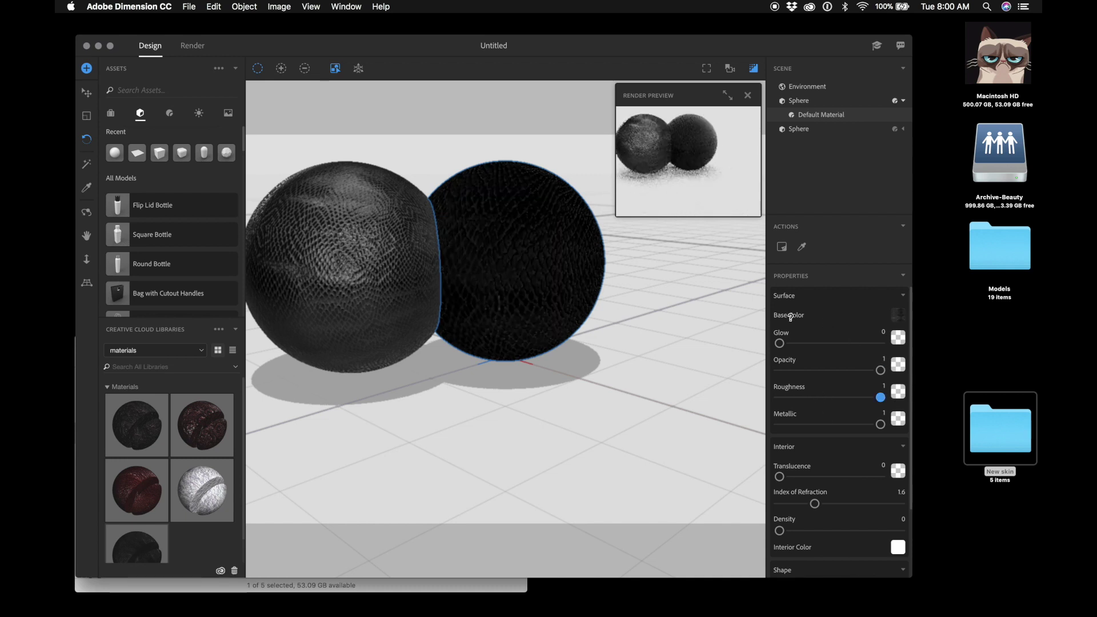
pyautogui.scroll(-3, 835, 446)
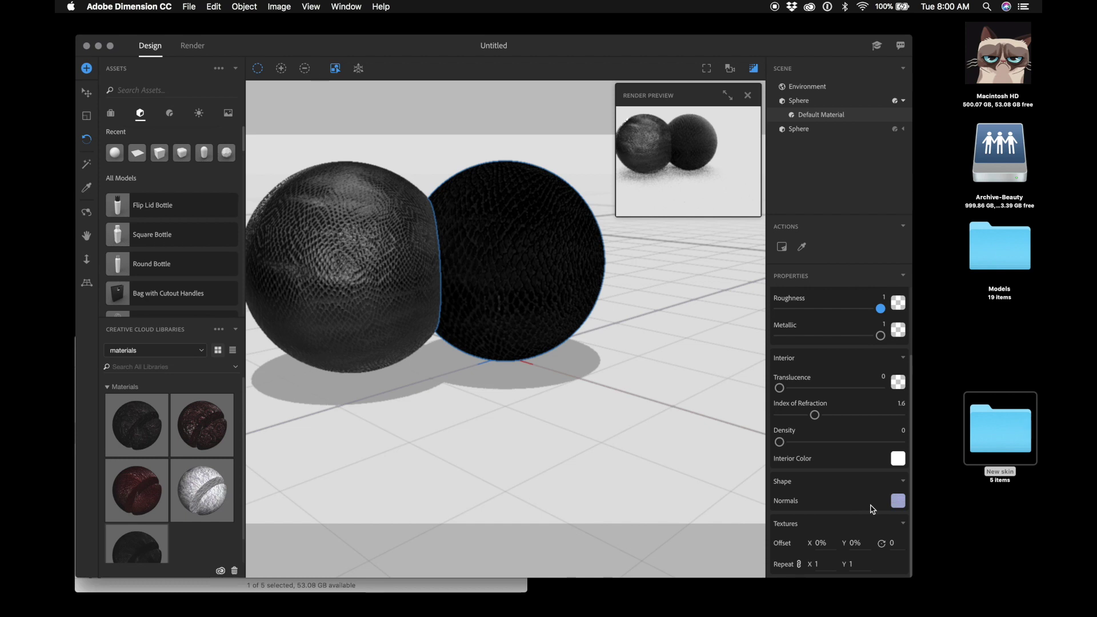
pyautogui.scroll(3, 872, 449)
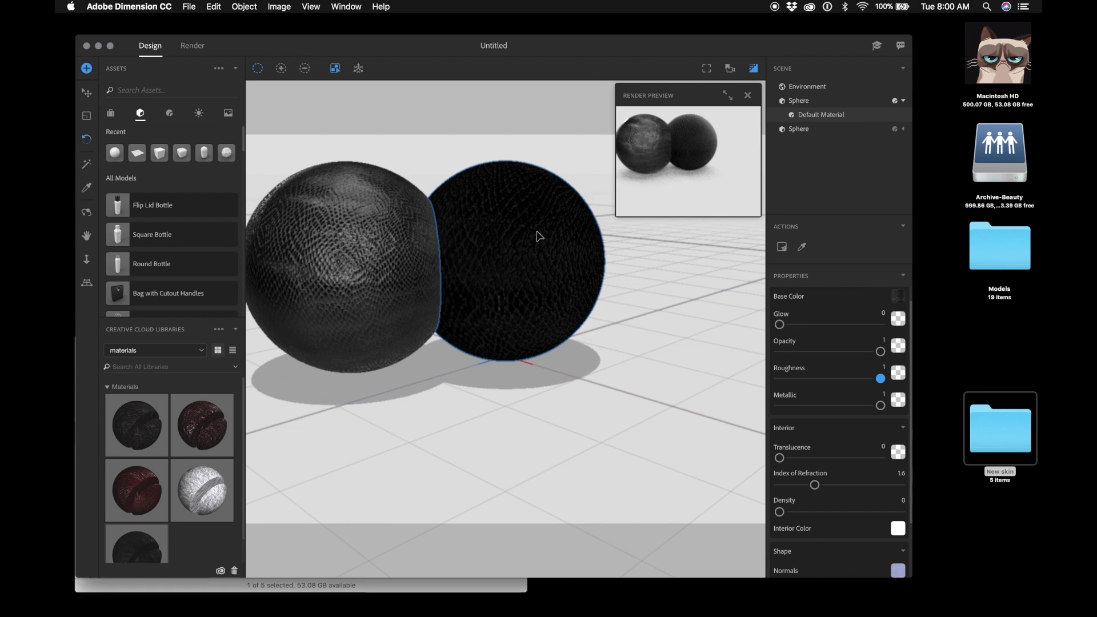
pyautogui.click(727, 96)
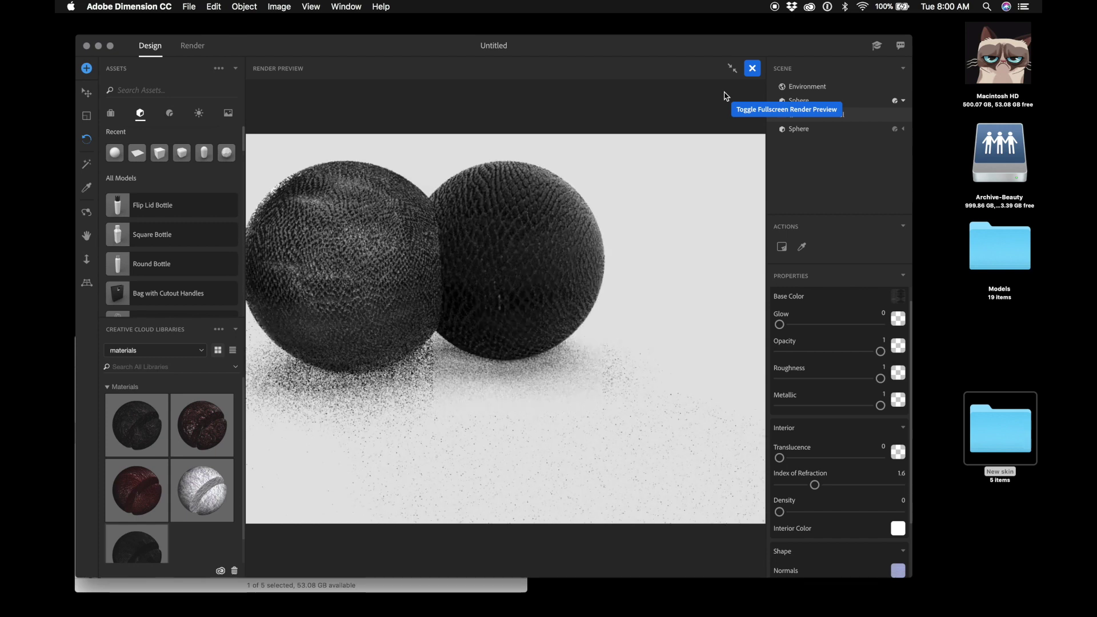
# - Try Red Leather and Burnt Flesh 3 on the left sphere, settling on Burnt Flesh Dark
pyautogui.click(732, 69)
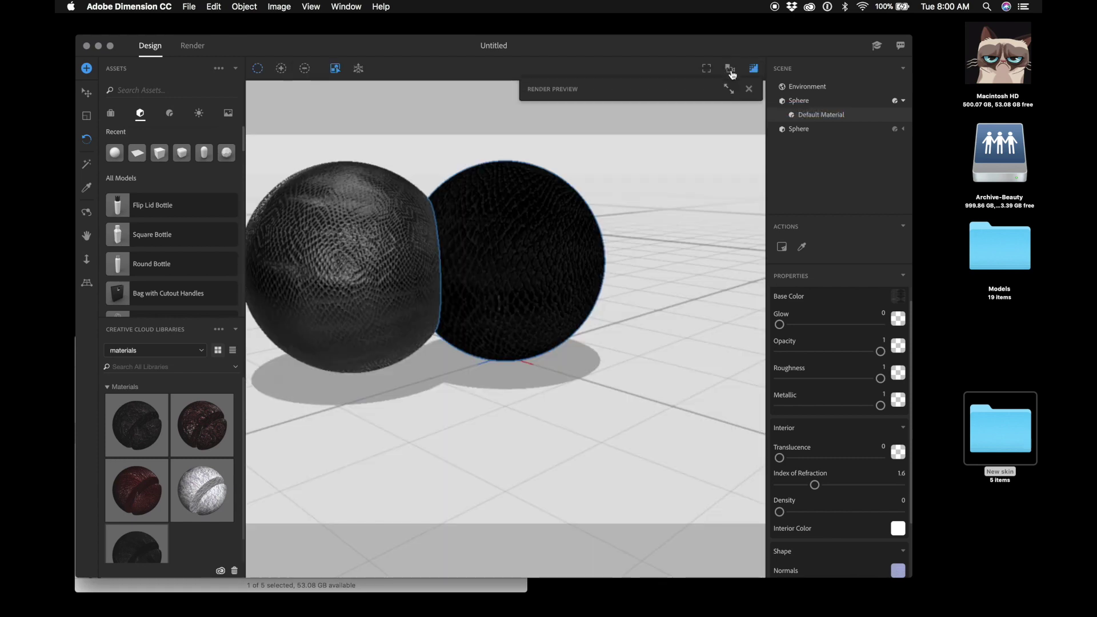
pyautogui.click(349, 342)
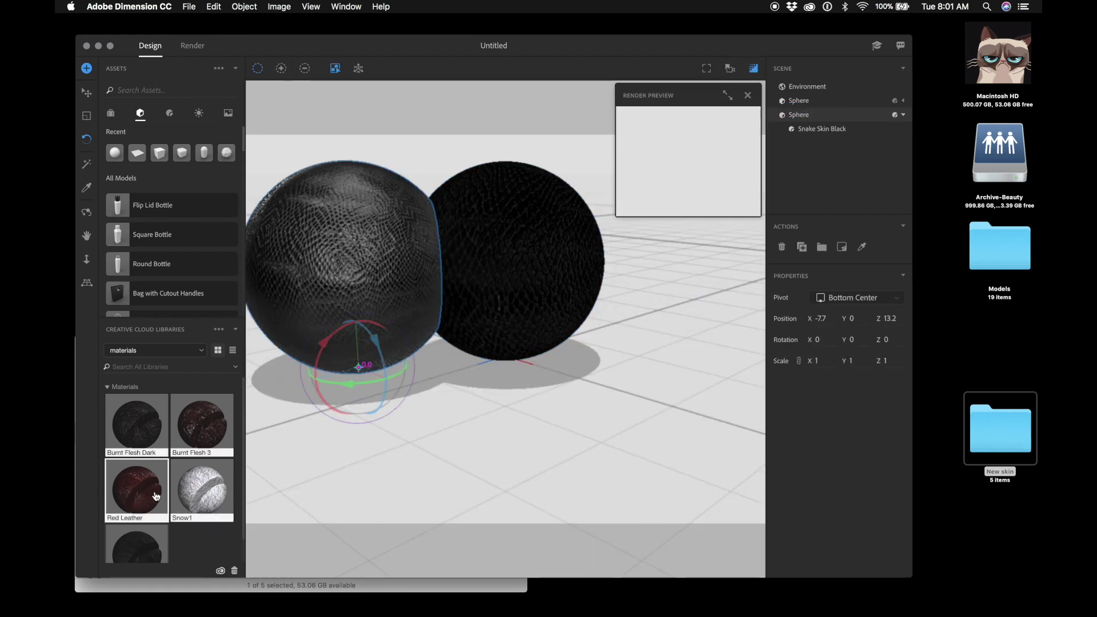
pyautogui.click(156, 495)
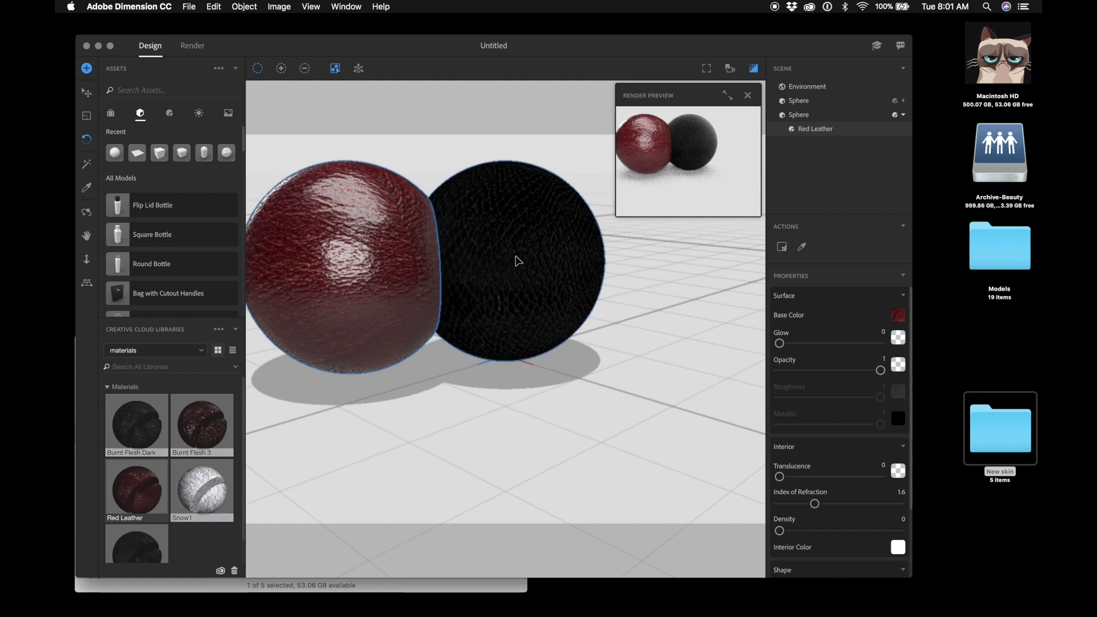
pyautogui.click(190, 454)
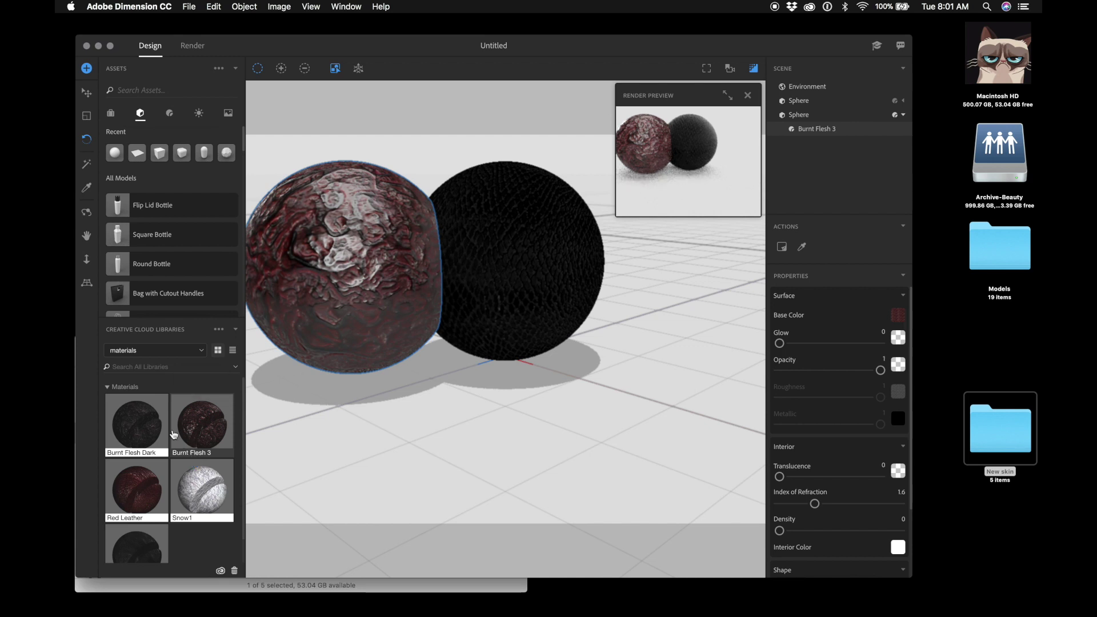
pyautogui.click(144, 418)
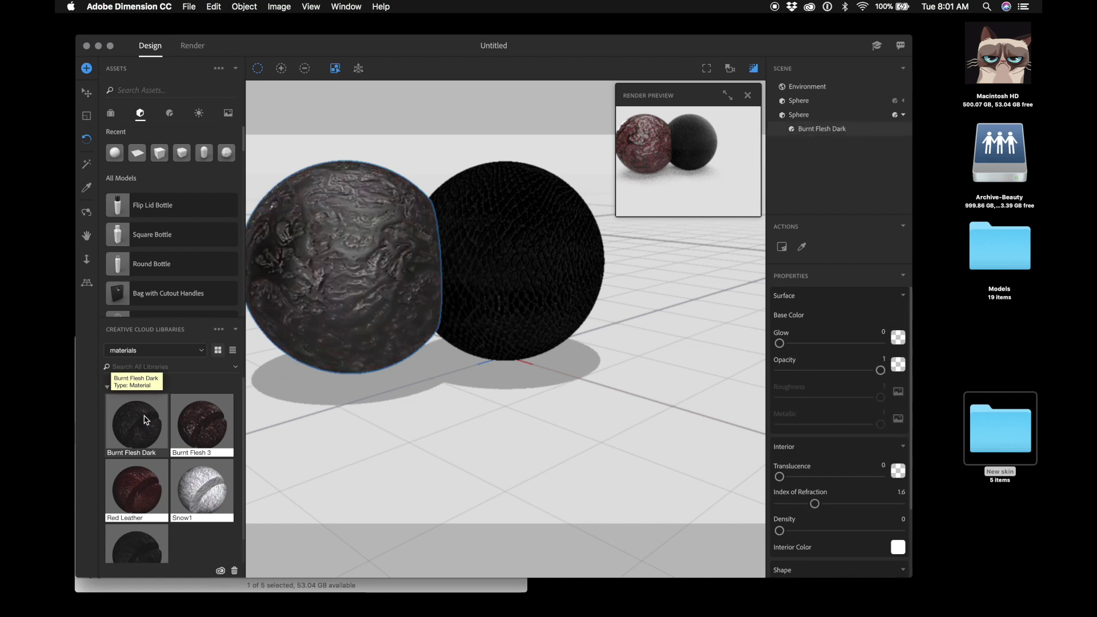
# - Enlarge the render preview and delete Burnt Flesh Dark's black metallic map image
pyautogui.click(727, 96)
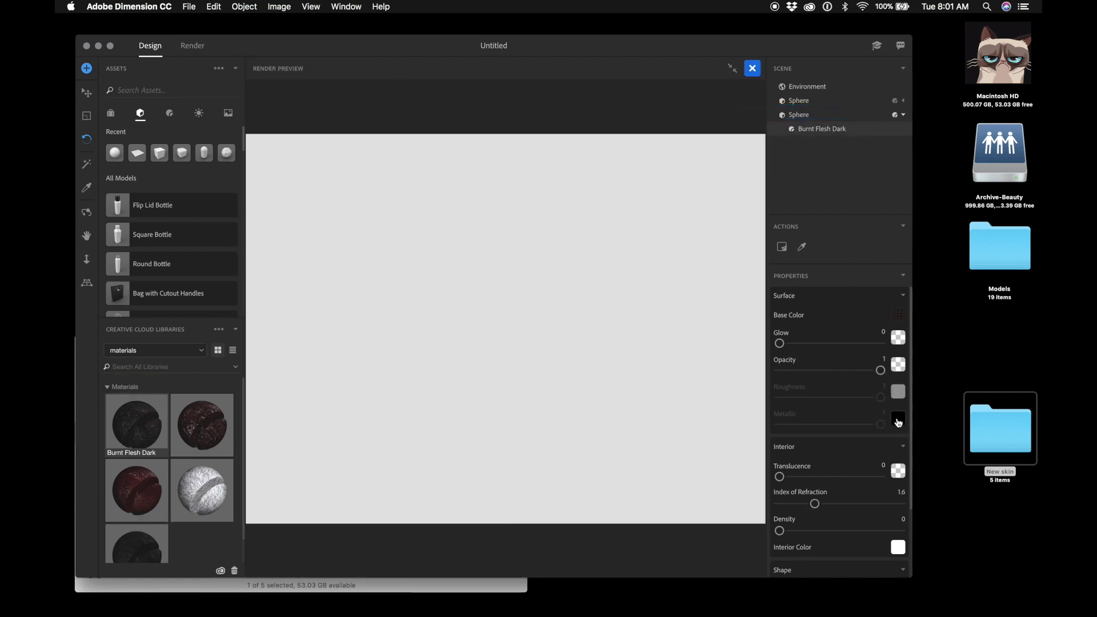
pyautogui.click(899, 420)
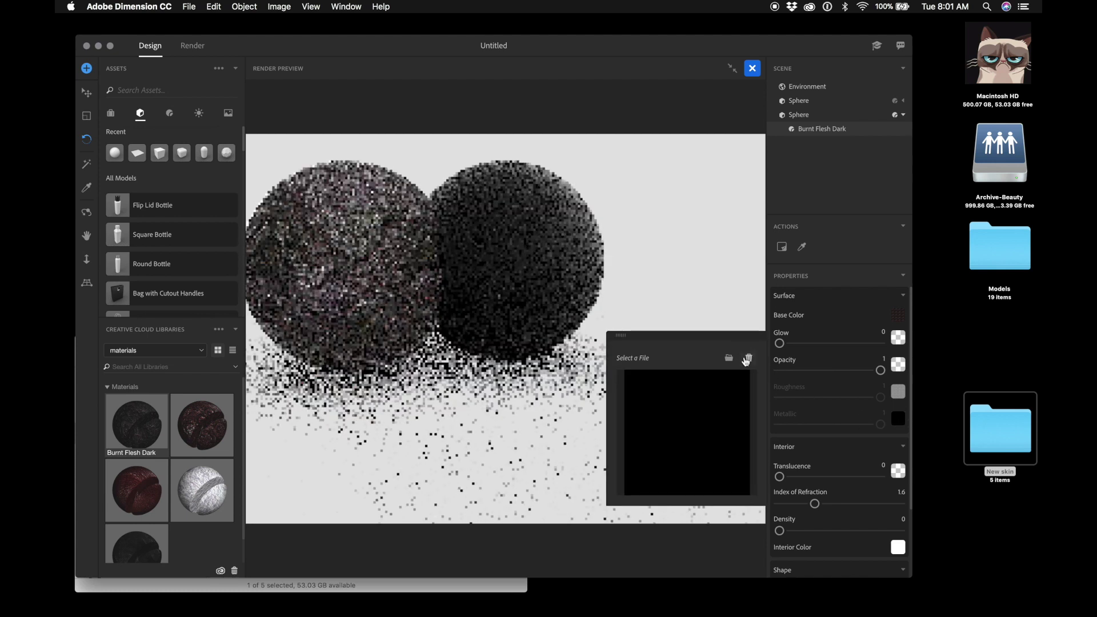
pyautogui.click(749, 359)
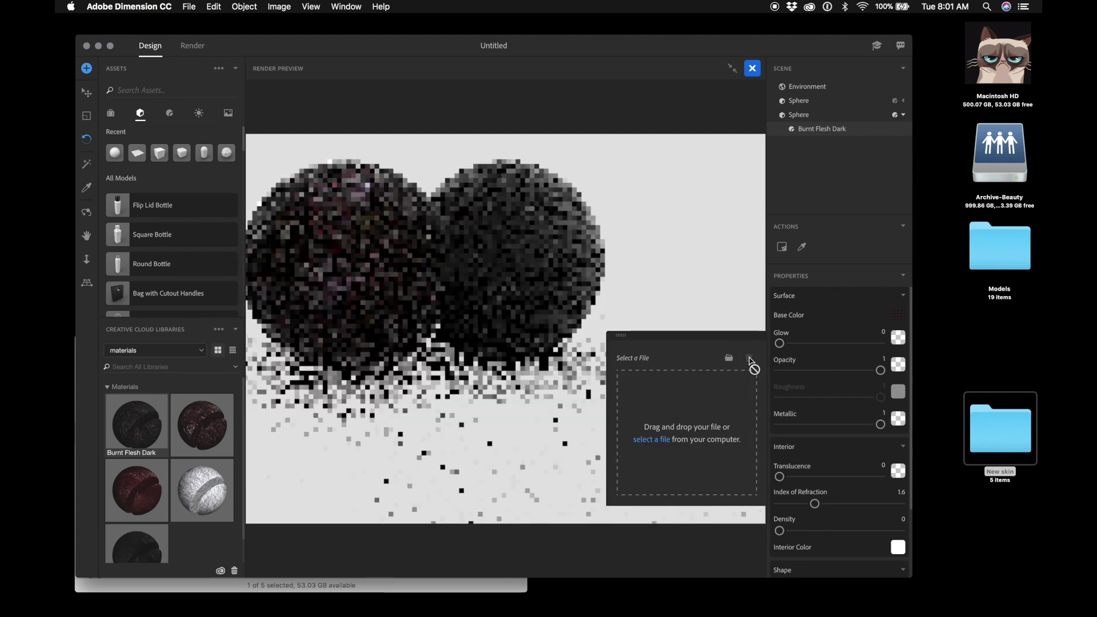